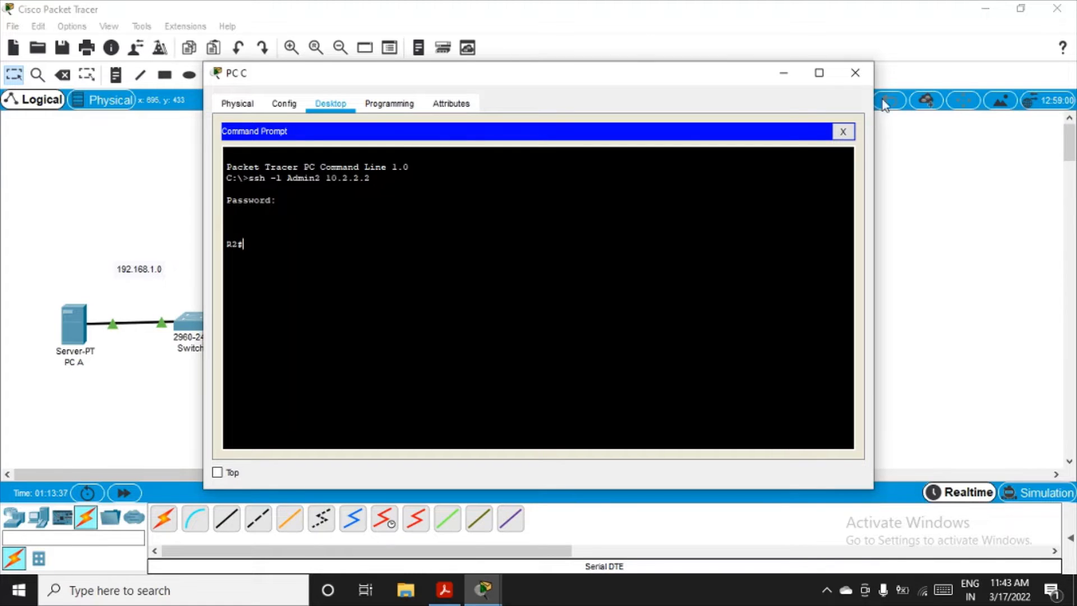
Step: Close the PC C window and check the Practical 6 firewall topology in SCManual-1.pdf in Acrobat Reader, then return to the network workspace
{"action": "left_click", "coordinate": [853, 75]}
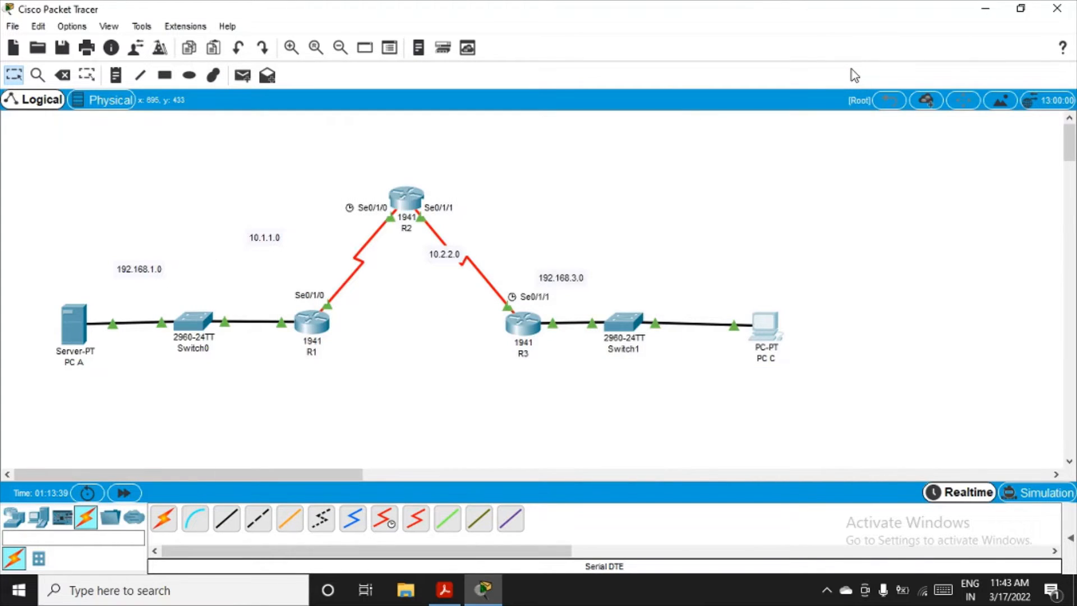
{"action": "left_click", "coordinate": [445, 589]}
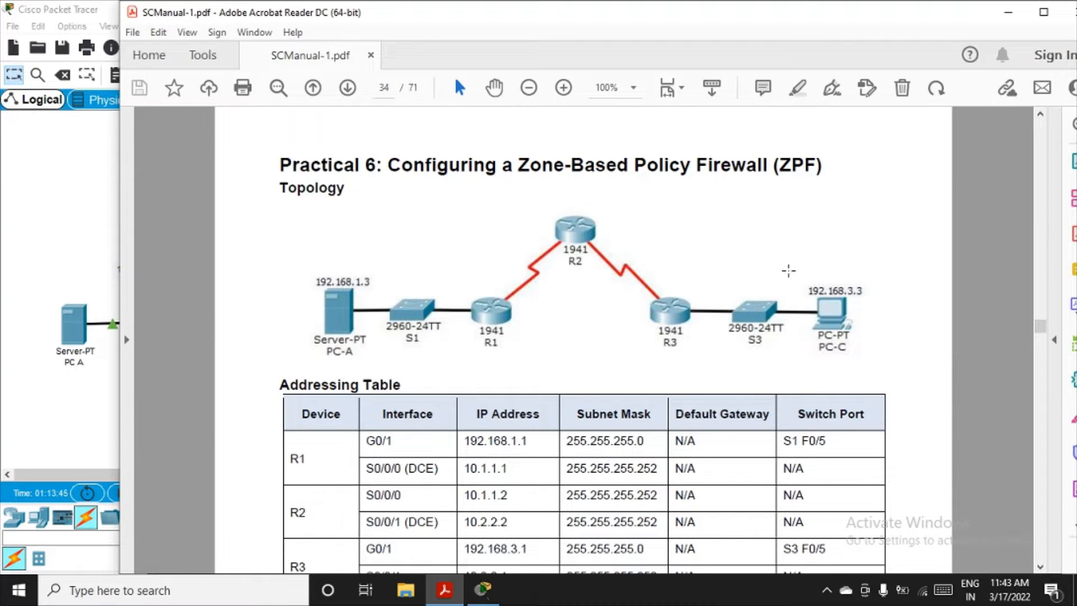
{"action": "left_click", "coordinate": [1008, 12]}
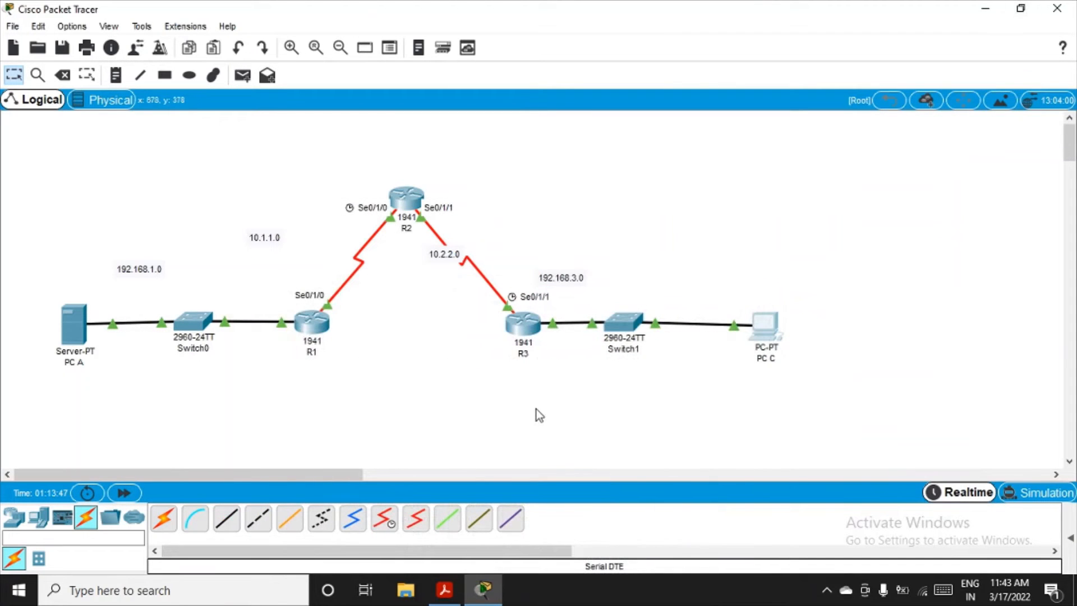
Step: Draw an unfilled, outlined ellipse around R3, Switch1 and PC C to mark the 192.168.3.0 network area
{"action": "mouse_move", "coordinate": [527, 332]}
{"action": "left_click", "coordinate": [188, 77]}
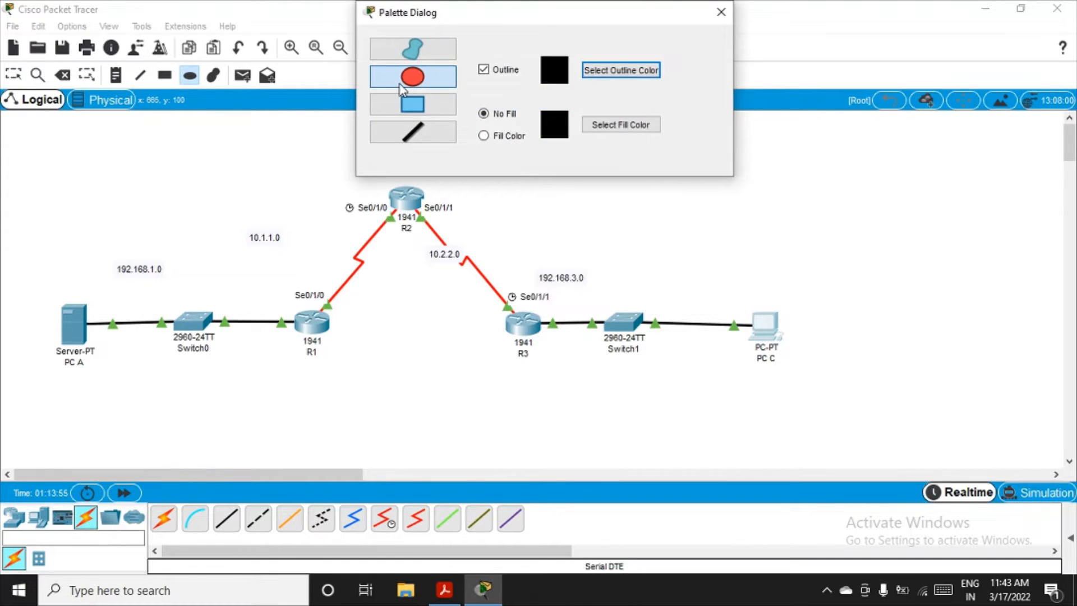
{"action": "left_click", "coordinate": [721, 12]}
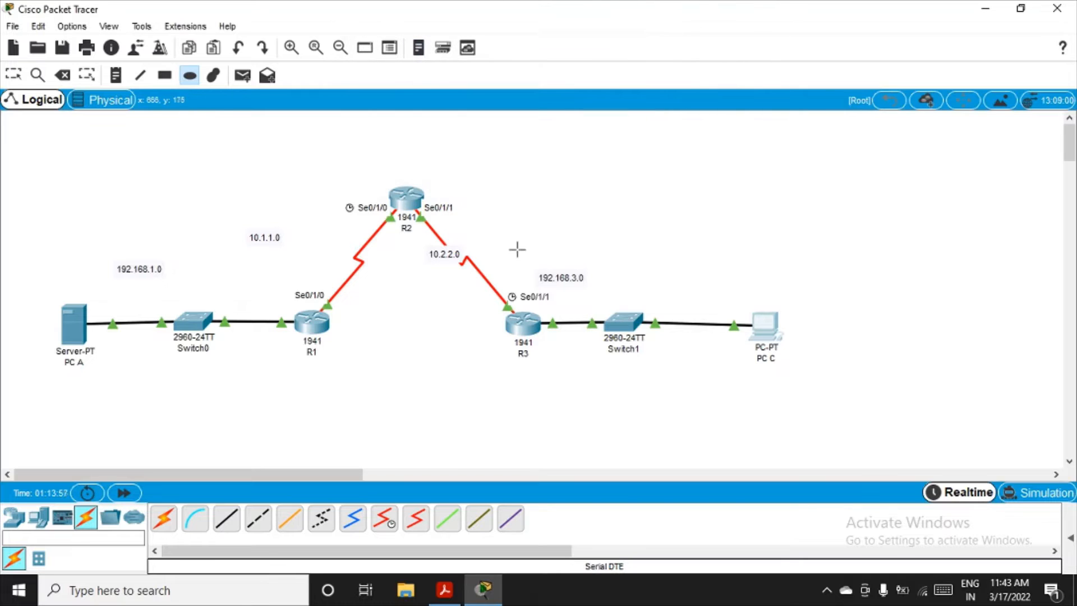
{"action": "left_click_drag", "start_coordinate": [510, 238], "coordinate": [835, 422]}
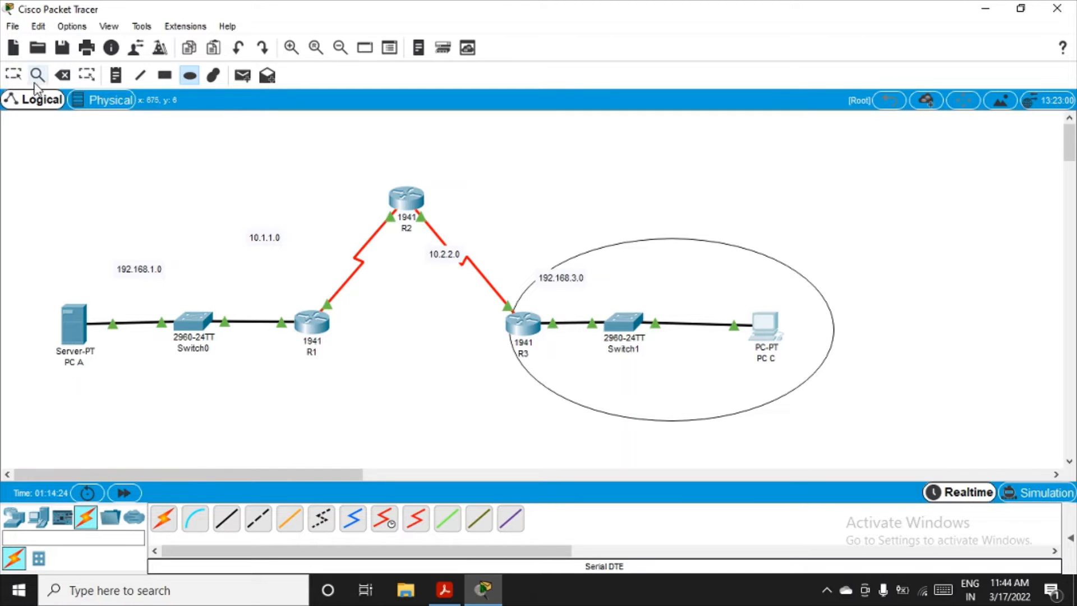
{"action": "key", "text": "Escape"}
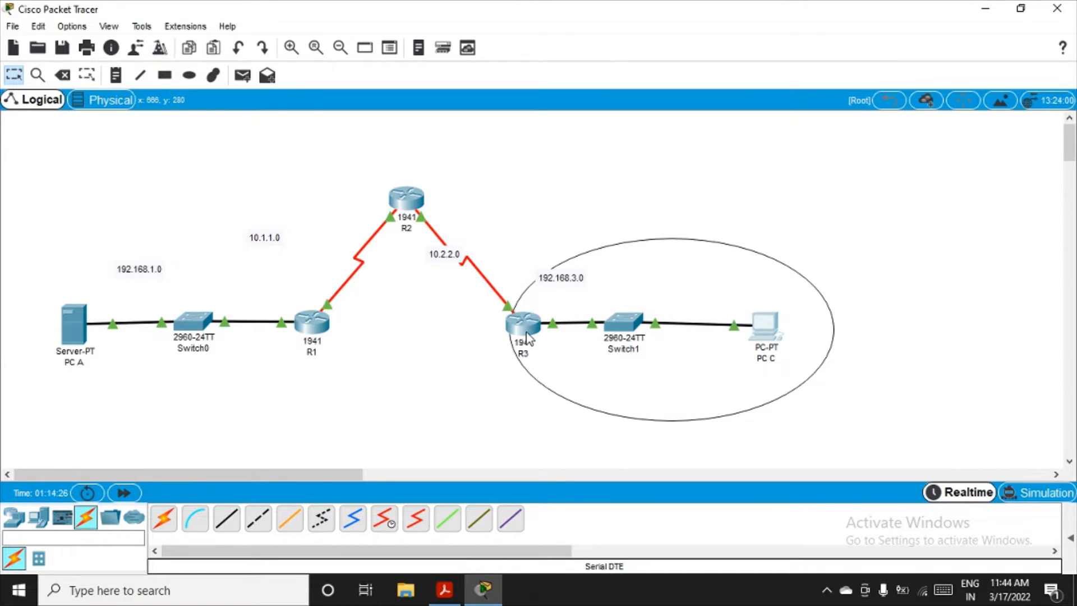
Step: Open router R3's command line and exit the RIP and global configuration modes to the privileged prompt
{"action": "mouse_move", "coordinate": [527, 337]}
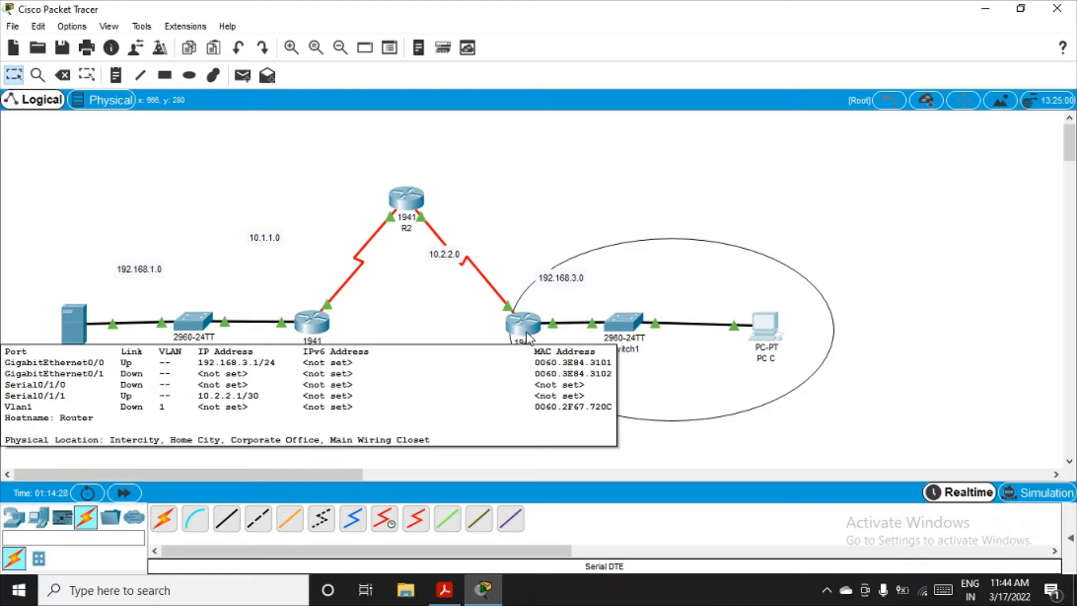
{"action": "left_click", "coordinate": [527, 336]}
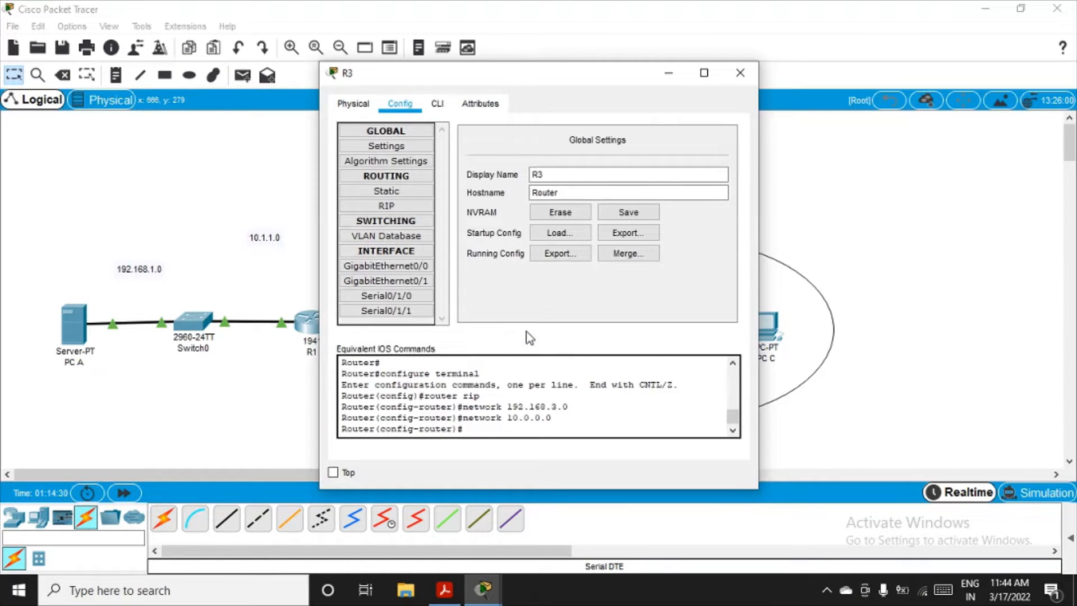
{"action": "left_click", "coordinate": [438, 106]}
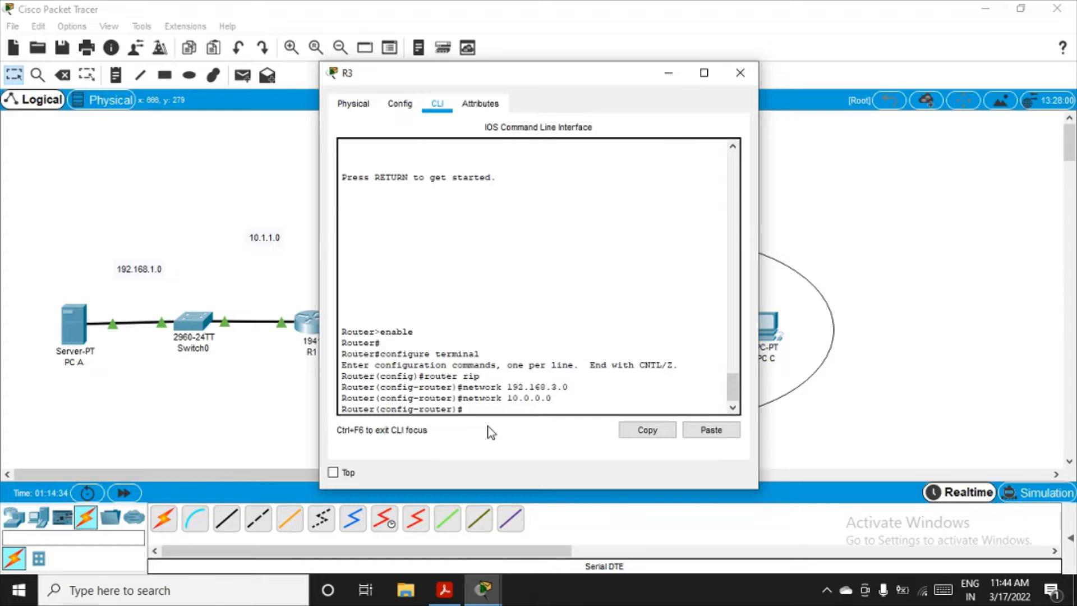
{"action": "type", "text": "eit"}
{"action": "key", "text": "Return"}
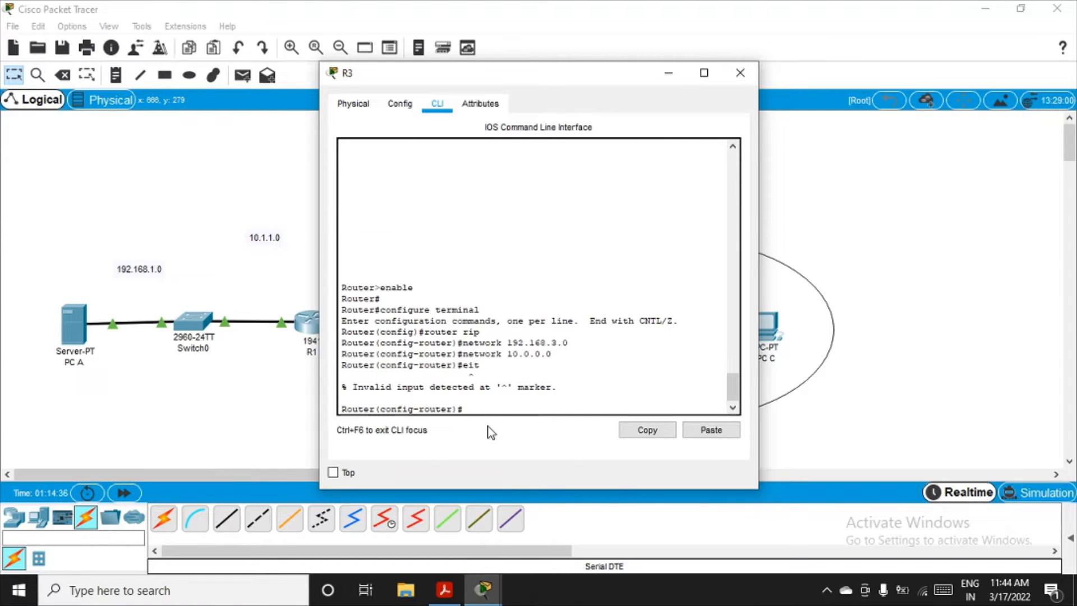
{"action": "type", "text": "exit"}
{"action": "key", "text": "Return"}
{"action": "type", "text": "er(config)#e"}
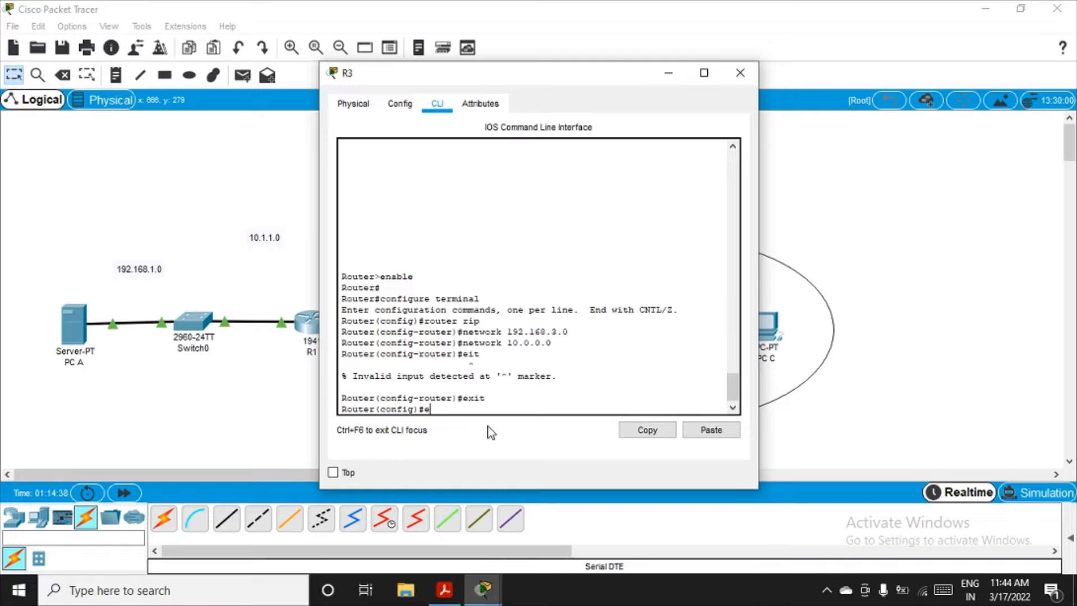
{"action": "type", "text": "xit"}
{"action": "key", "text": "Return"}
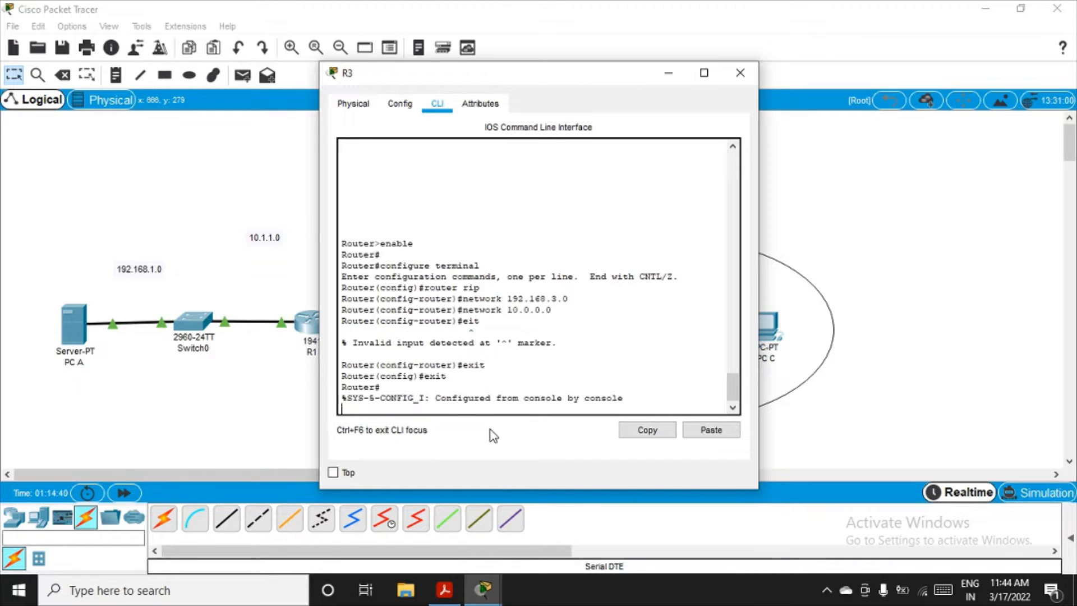
{"action": "key", "text": "Return"}
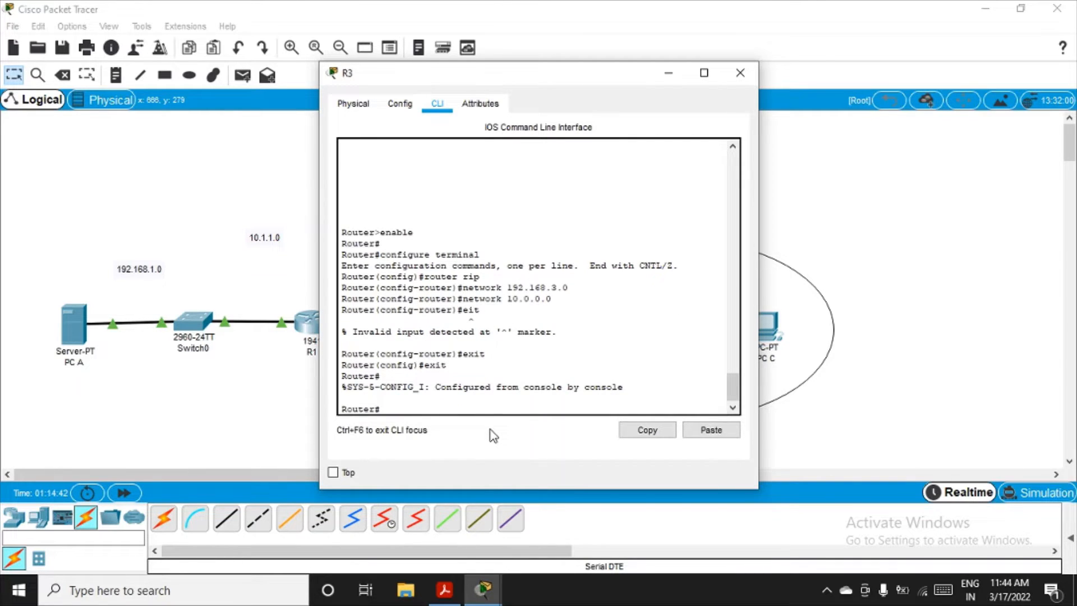
Step: Set the router's hostname to R3 in its global settings
{"action": "left_click", "coordinate": [400, 104]}
{"action": "double_click", "coordinate": [547, 193]}
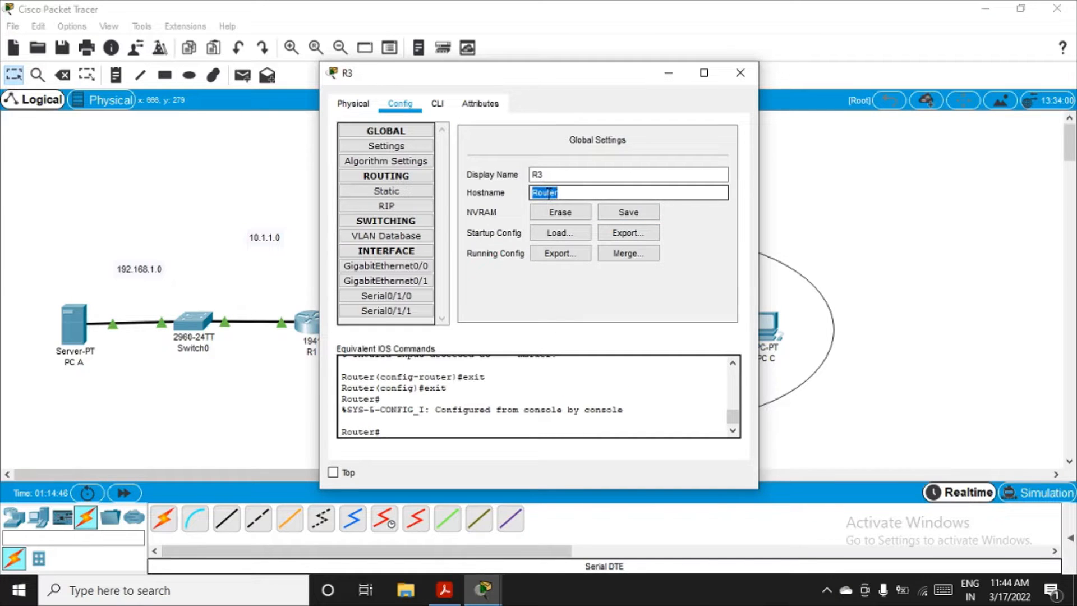
{"action": "type", "text": "R3"}
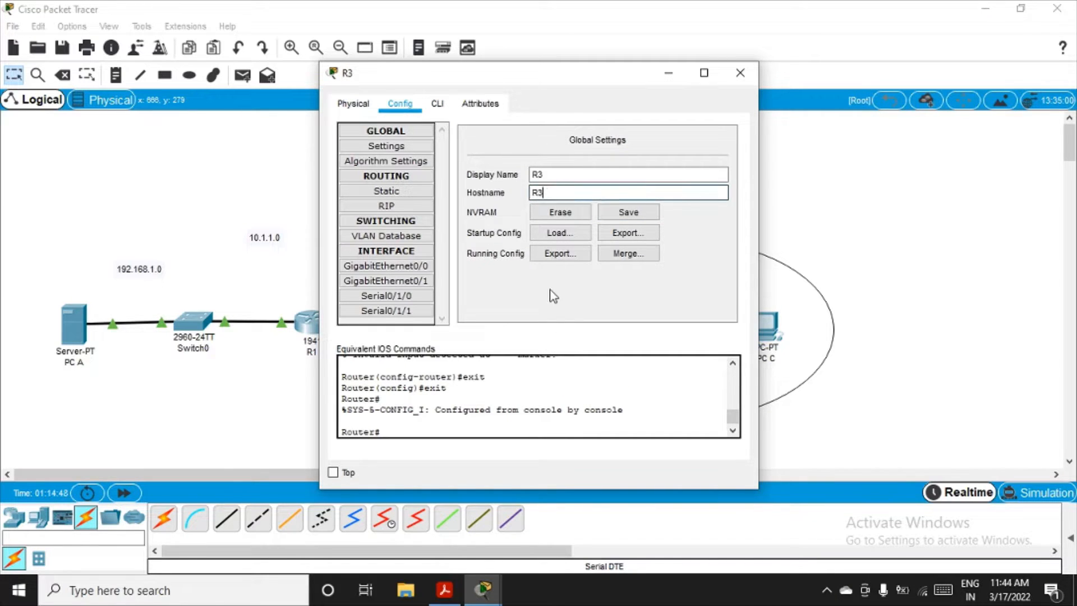
{"action": "key", "text": "Return"}
Step: Exit configuration and privileged modes in R3's command line, and restart the console session at the user prompt
{"action": "left_click", "coordinate": [437, 103]}
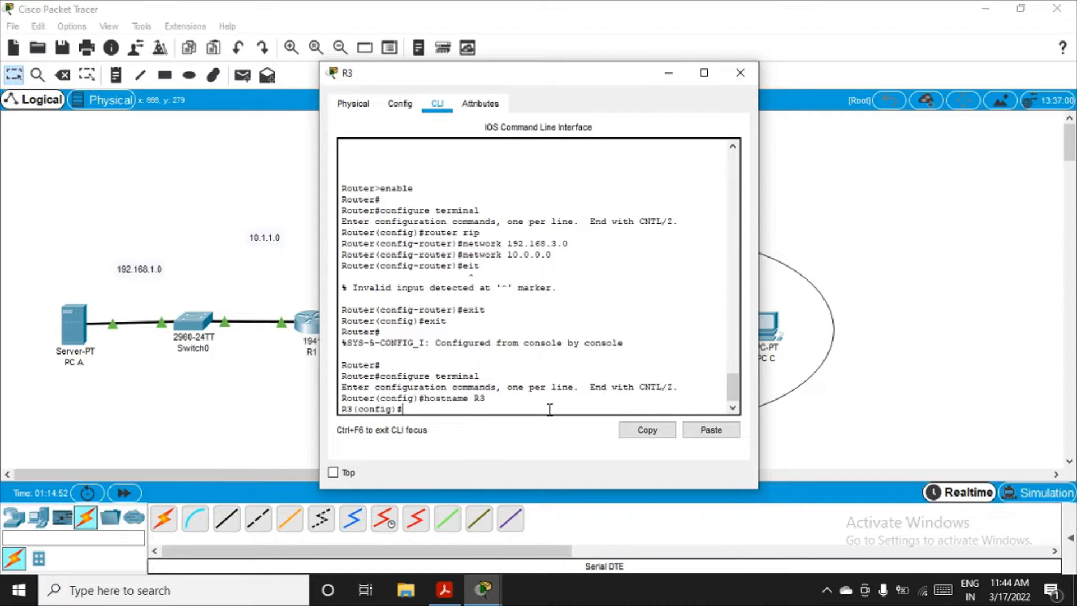
{"action": "type", "text": "exit"}
{"action": "key", "text": "Return"}
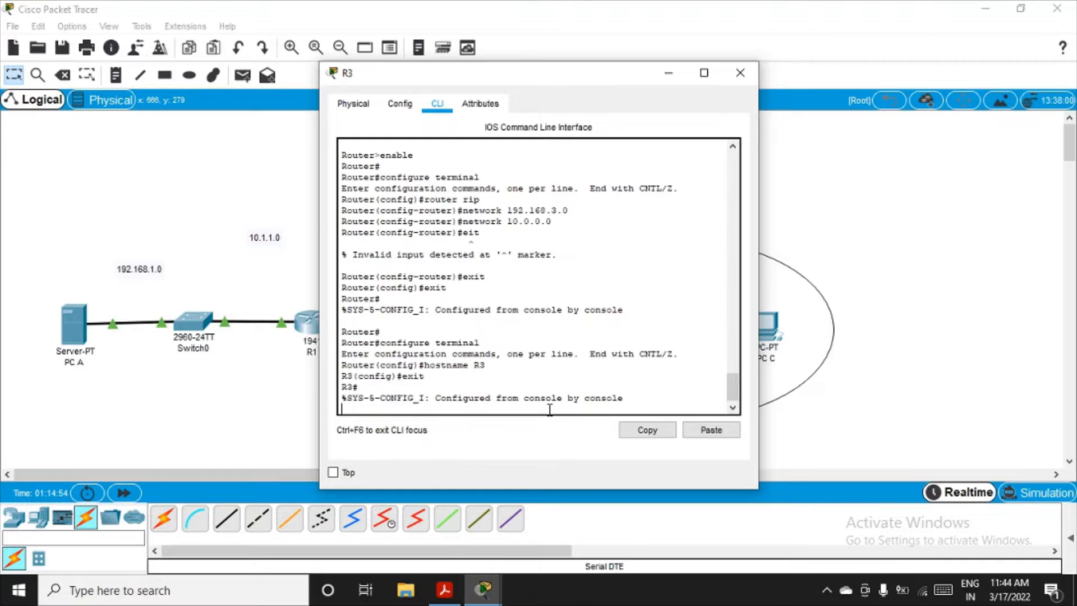
{"action": "type", "text": "exit"}
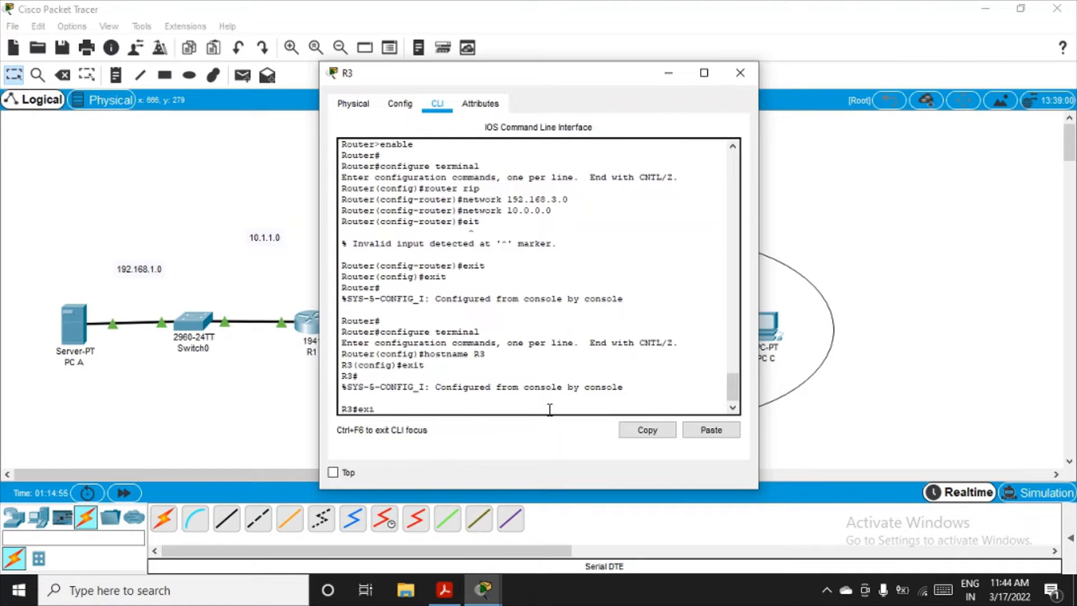
{"action": "key", "text": "Return"}
{"action": "key", "text": "Return"}
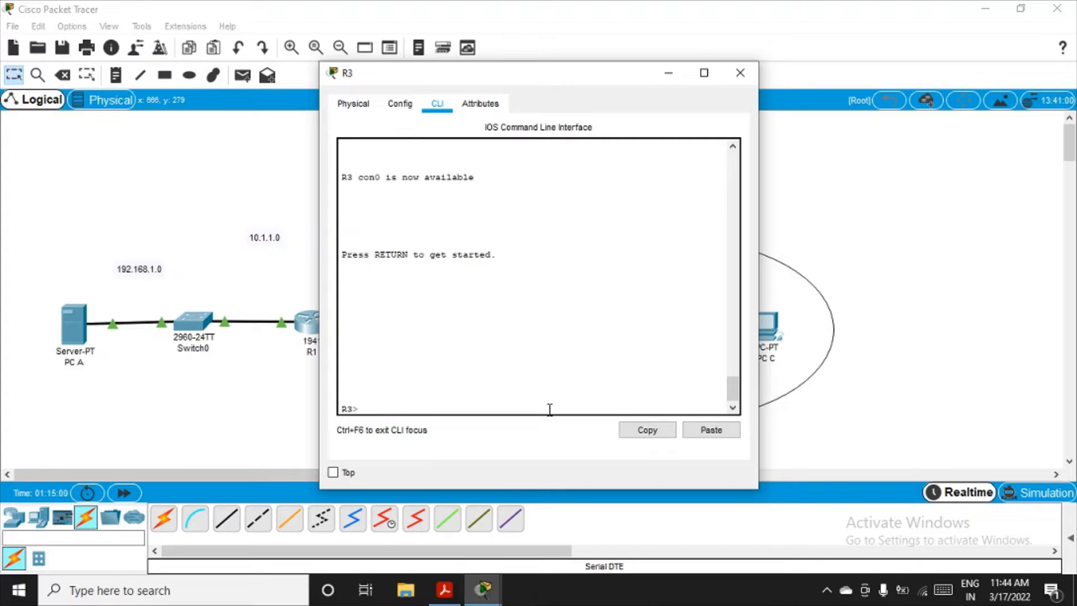
Step: Run show version on R3 and page through the whole output to examine the technology package license information
{"action": "type", "text": "show version"}
{"action": "key", "text": "Return"}
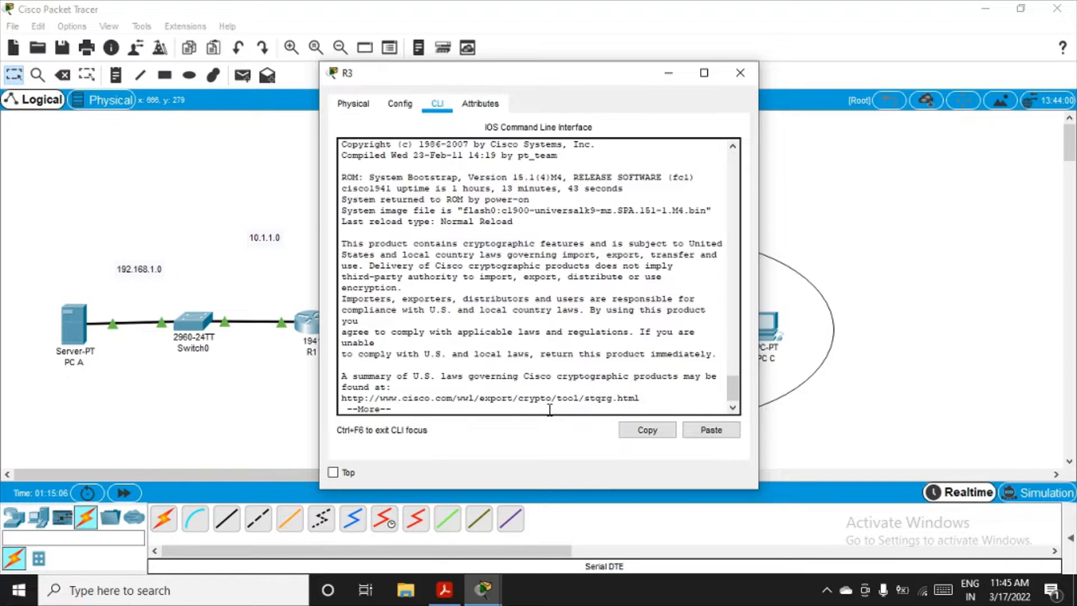
{"action": "key", "text": "Return"}
{"action": "key", "text": "Return"}
{"action": "key", "text": "Return"}
{"action": "key", "text": "Return"}
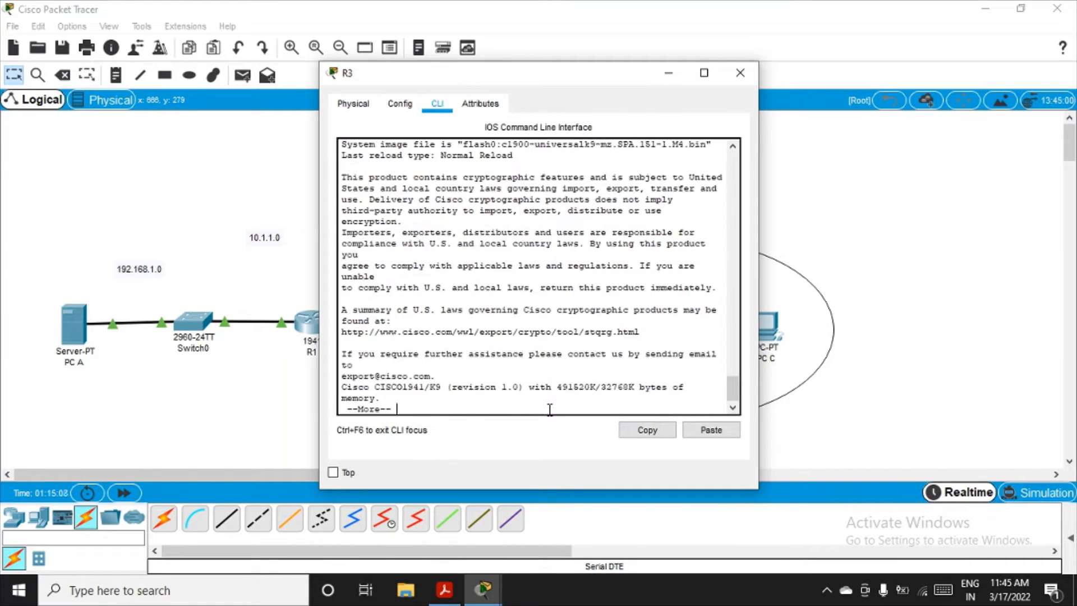
{"action": "key", "text": "Return"}
{"action": "key", "text": "Return"}
{"action": "key", "text": "Return"}
{"action": "key", "text": "Return"}
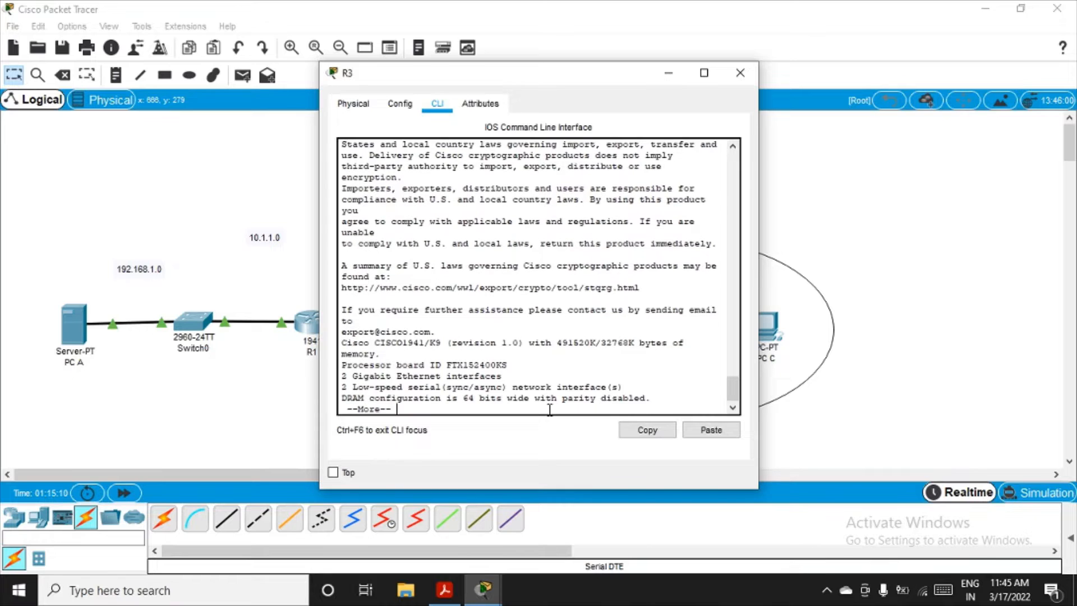
{"action": "key", "text": "Return"}
{"action": "key", "text": "Return"}
{"action": "key", "text": "Return"}
{"action": "key", "text": "Return"}
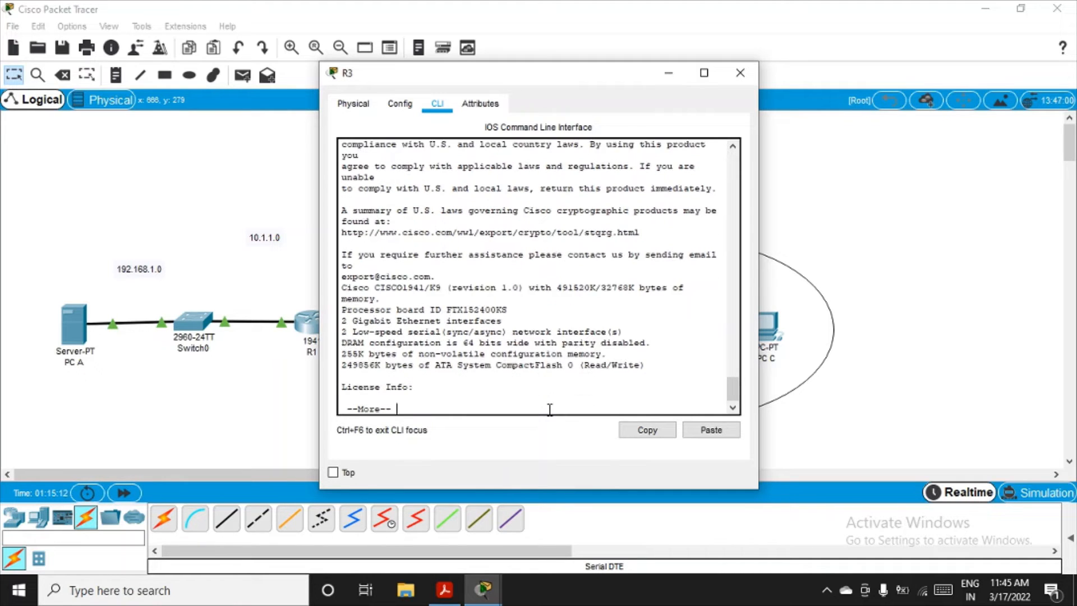
{"action": "key", "text": "Return"}
{"action": "key", "text": "Return"}
{"action": "key", "text": "Return"}
{"action": "key", "text": "Return"}
{"action": "key", "text": "Return"}
{"action": "key", "text": "Return"}
{"action": "key", "text": "Return"}
{"action": "key", "text": "Return"}
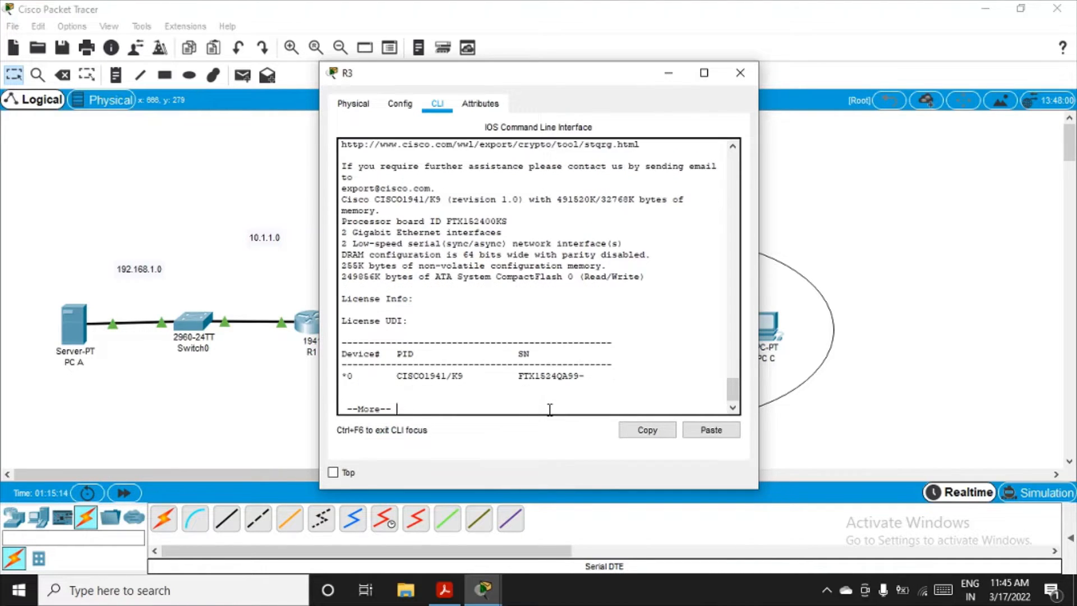
{"action": "key", "text": "Return"}
{"action": "key", "text": "Return"}
{"action": "key", "text": "Return"}
{"action": "key", "text": "Return"}
{"action": "key", "text": "Return"}
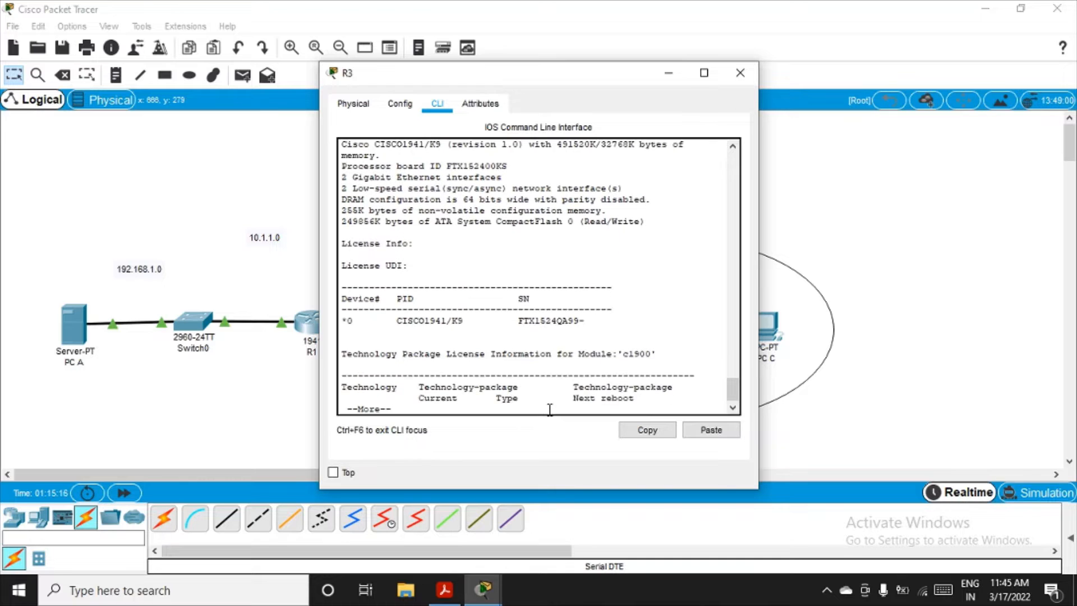
{"action": "key", "text": "Return"}
{"action": "key", "text": "Return"}
{"action": "key", "text": "Return"}
{"action": "key", "text": "Return"}
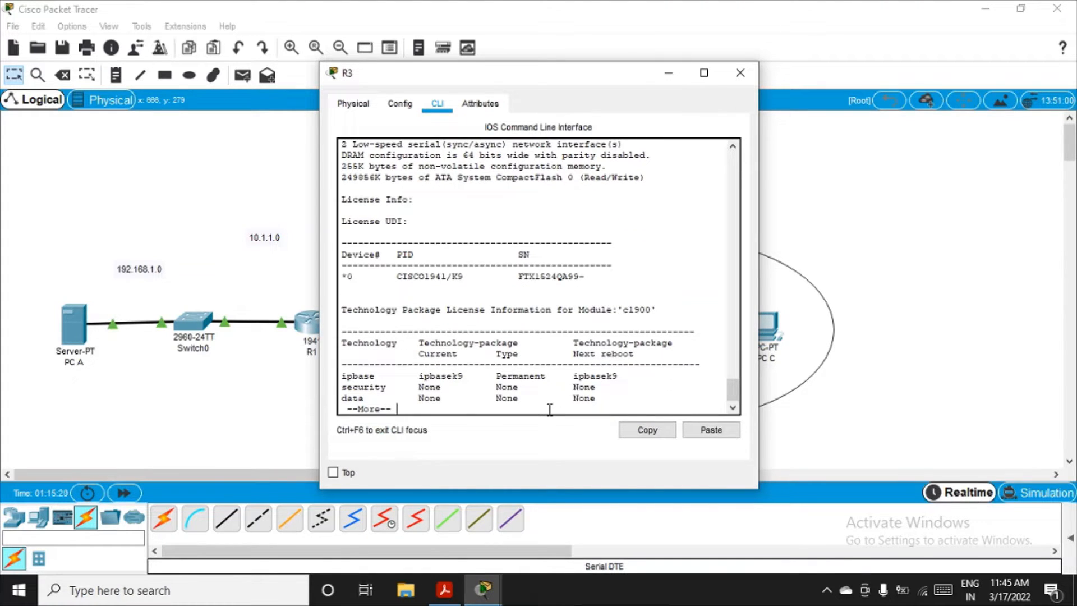
{"action": "key", "text": "Return"}
{"action": "key", "text": "Return"}
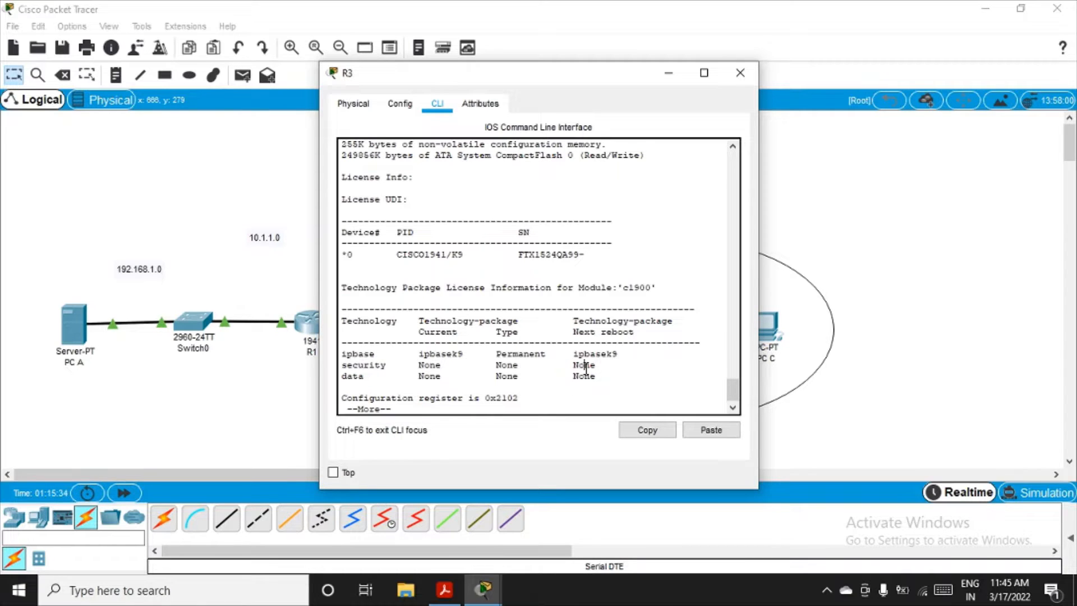
{"action": "key", "text": "Return"}
{"action": "key", "text": "Return"}
{"action": "key", "text": "Return"}
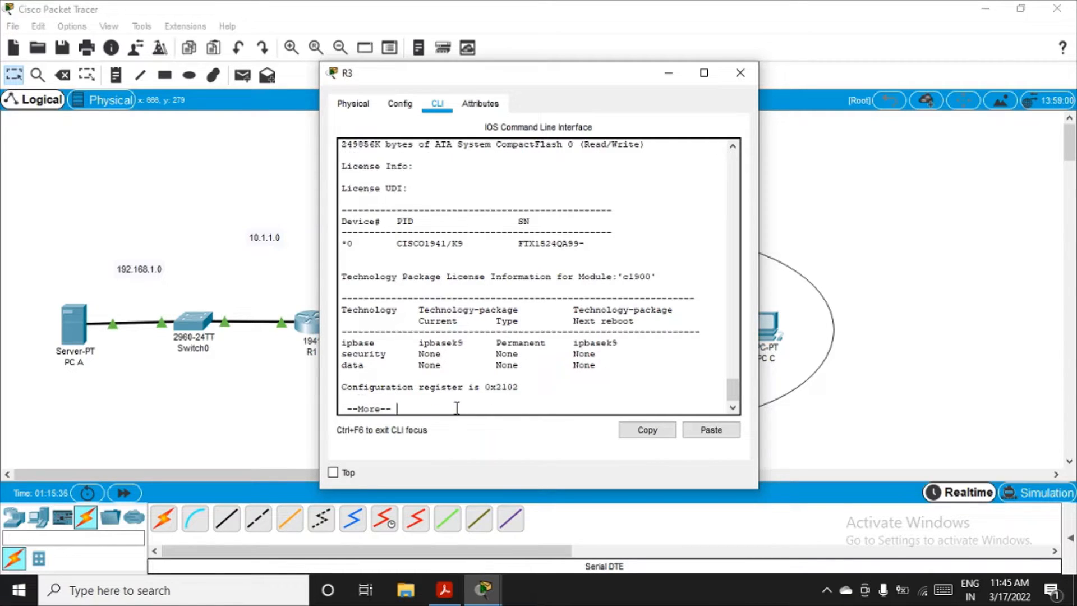
Step: Enter privileged mode and global configuration mode on R3 with en and conf t
{"action": "type", "text": "en"}
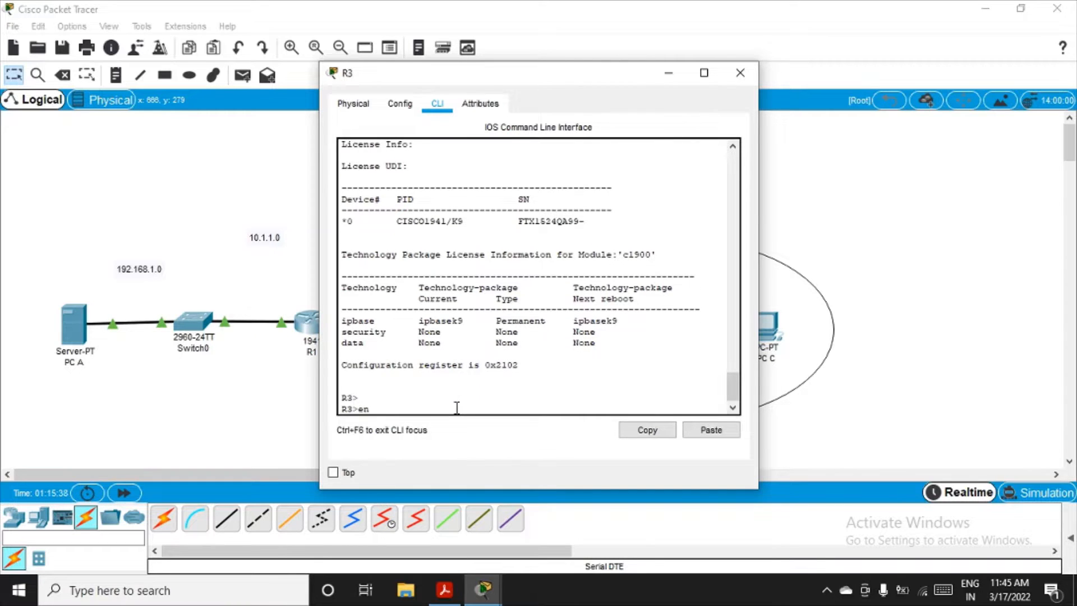
{"action": "key", "text": "Return"}
{"action": "type", "text": "con"}
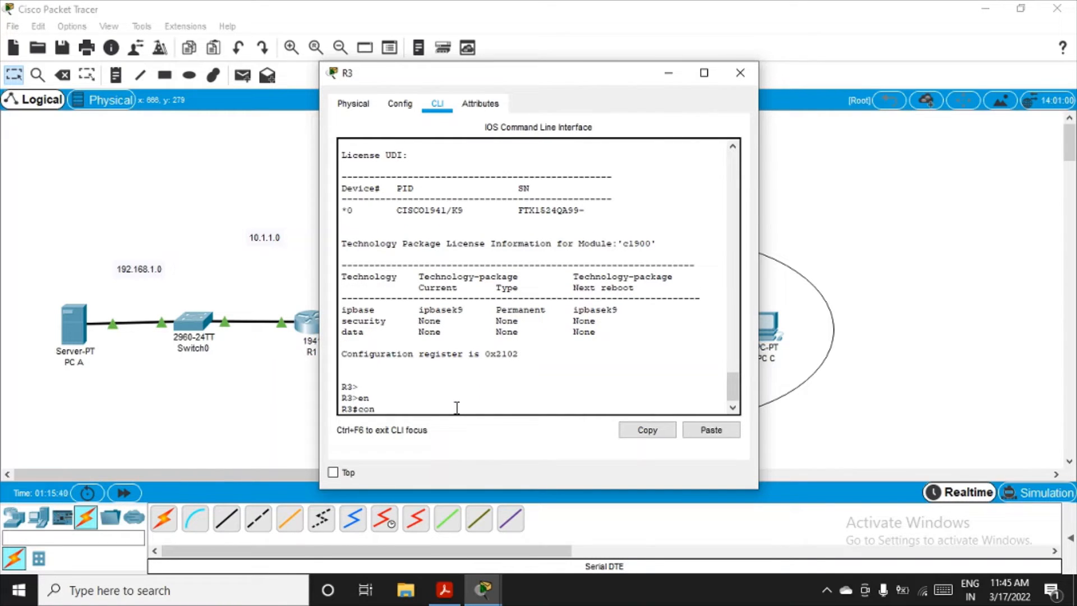
{"action": "type", "text": "f t"}
{"action": "key", "text": "Return"}
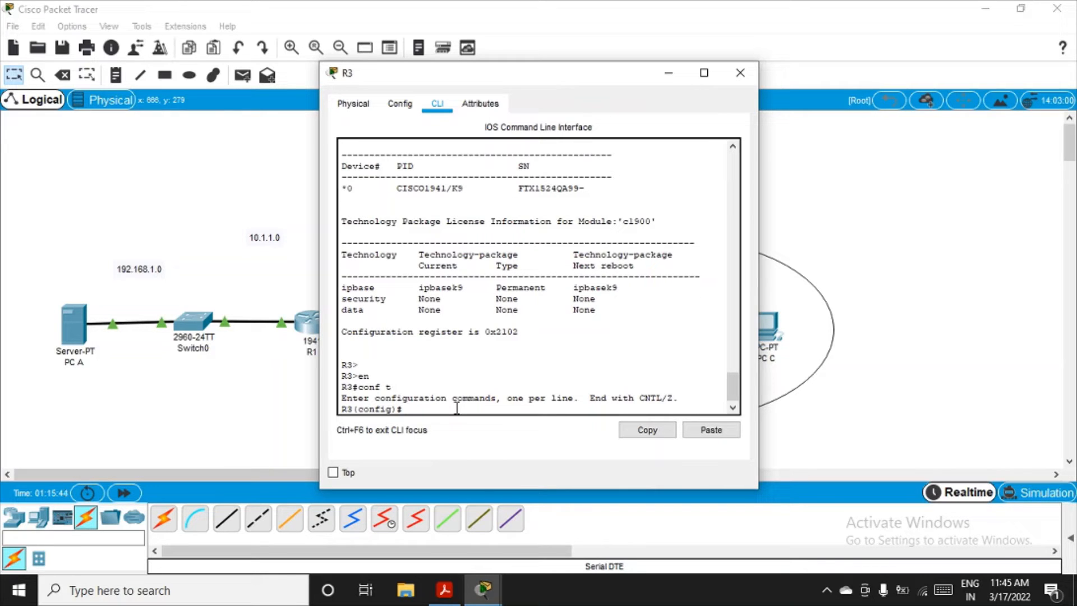
Step: Request the security technology package on R3 with license boot module c1900 technology-package securityk9
{"action": "type", "text": "license boot module c1900"}
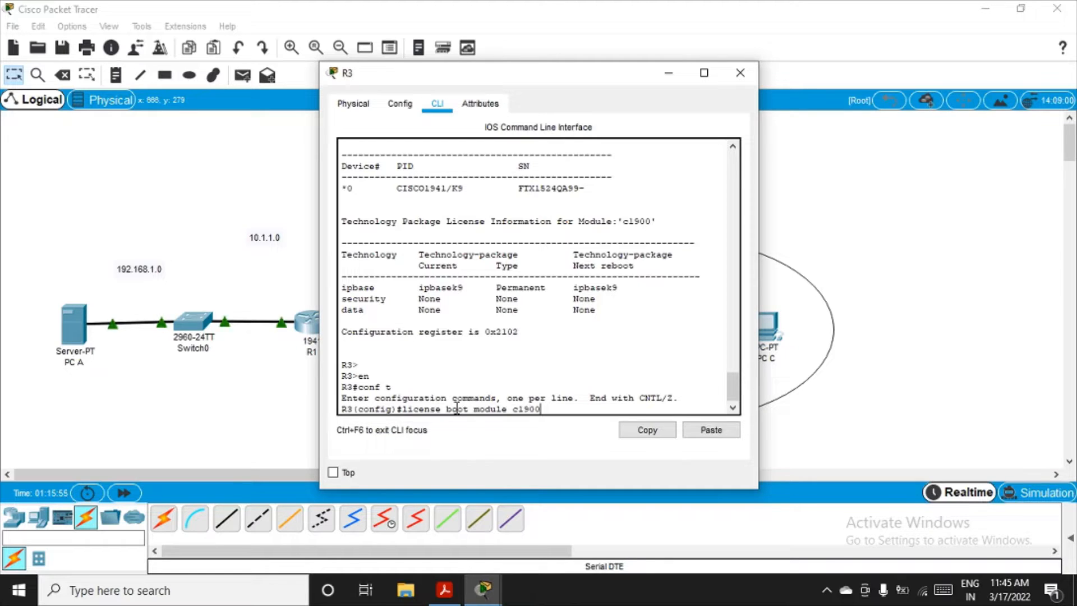
{"action": "type", "text": " technology"}
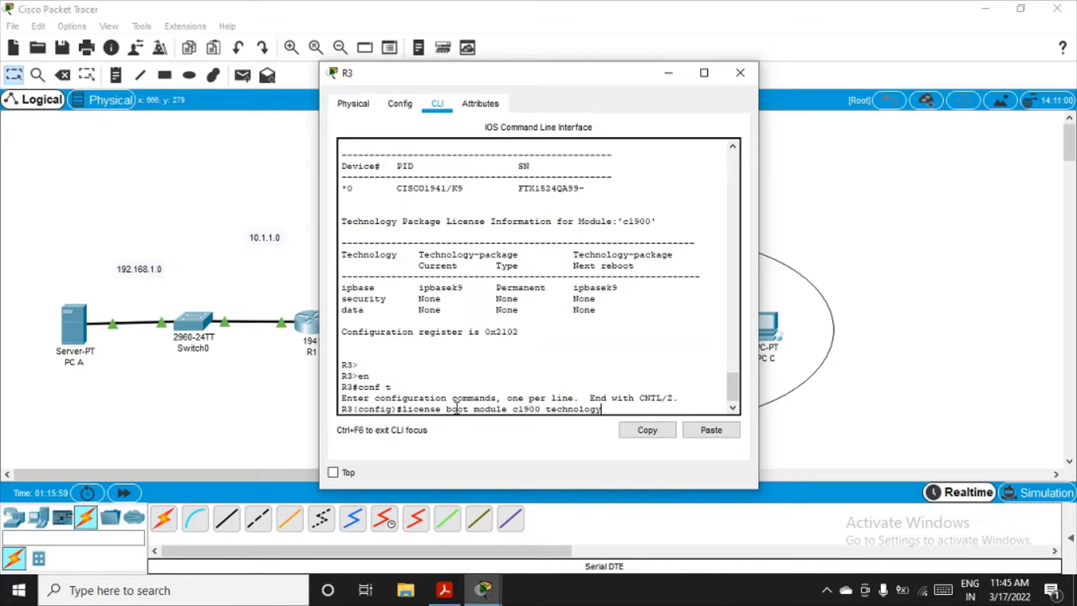
{"action": "type", "text": "-package security"}
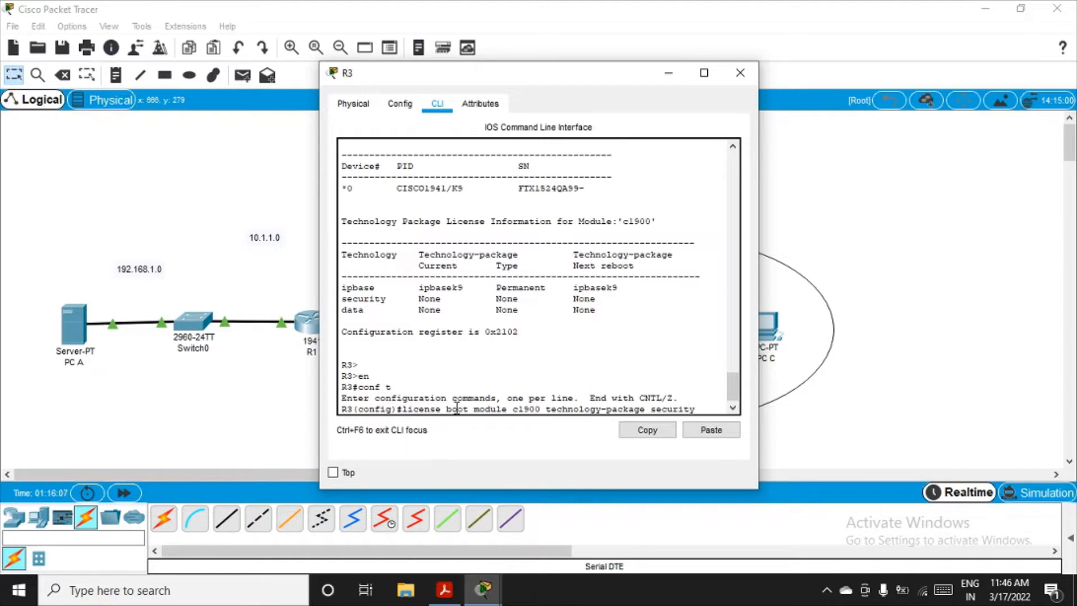
{"action": "type", "text": "k99"}
{"action": "key", "text": "BackSpace"}
{"action": "key", "text": "Return"}
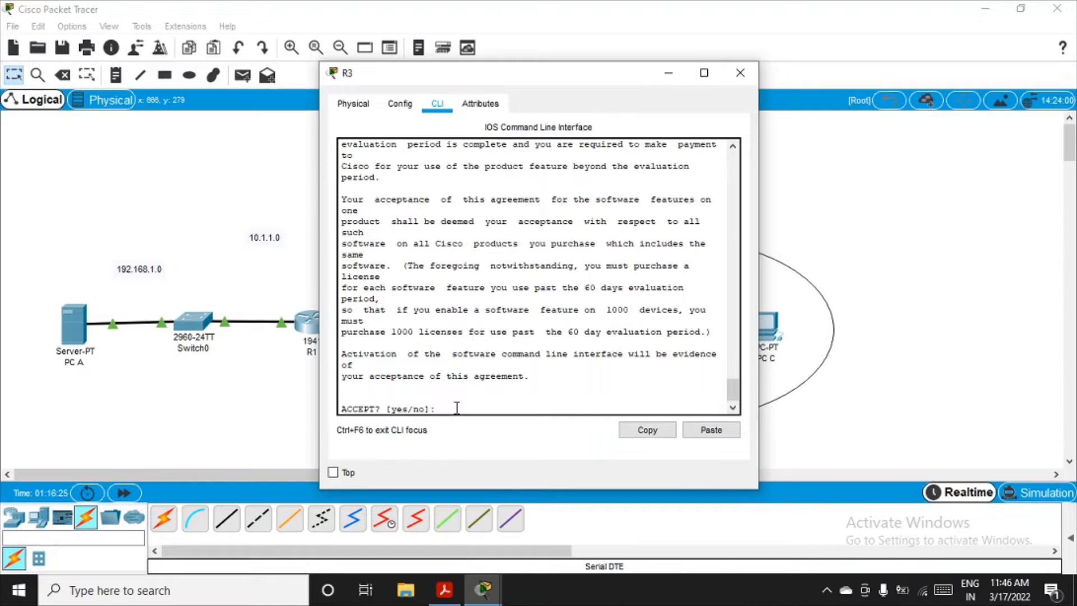
Step: Accept the end-user license agreement for the security package with y and return to the configuration prompt
{"action": "type", "text": "y"}
{"action": "key", "text": "Return"}
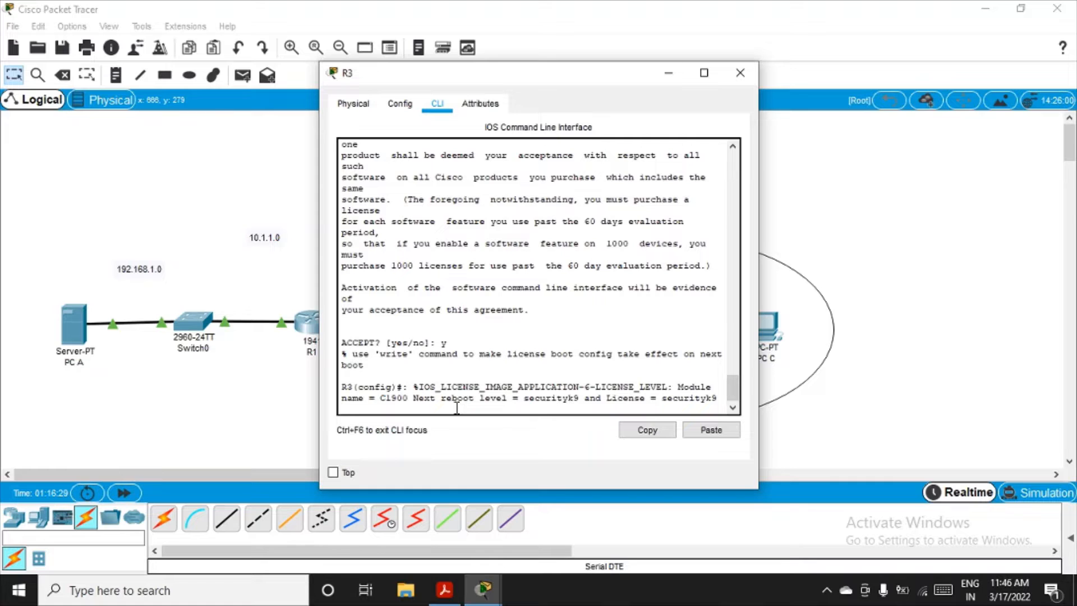
{"action": "key", "text": "Return"}
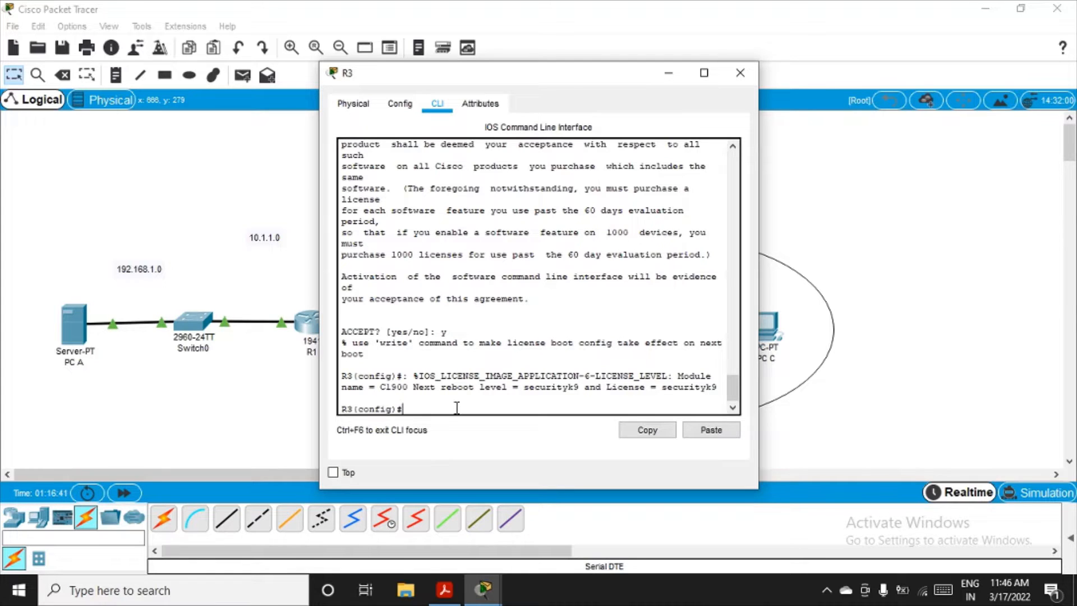
Step: Exit global configuration mode and privileged mode on R3
{"action": "type", "text": "sho"}
{"action": "key", "text": "BackSpace"}
{"action": "key", "text": "BackSpace"}
{"action": "key", "text": "BackSpace"}
{"action": "type", "text": "exit"}
{"action": "key", "text": "Return"}
{"action": "key", "text": "Return"}
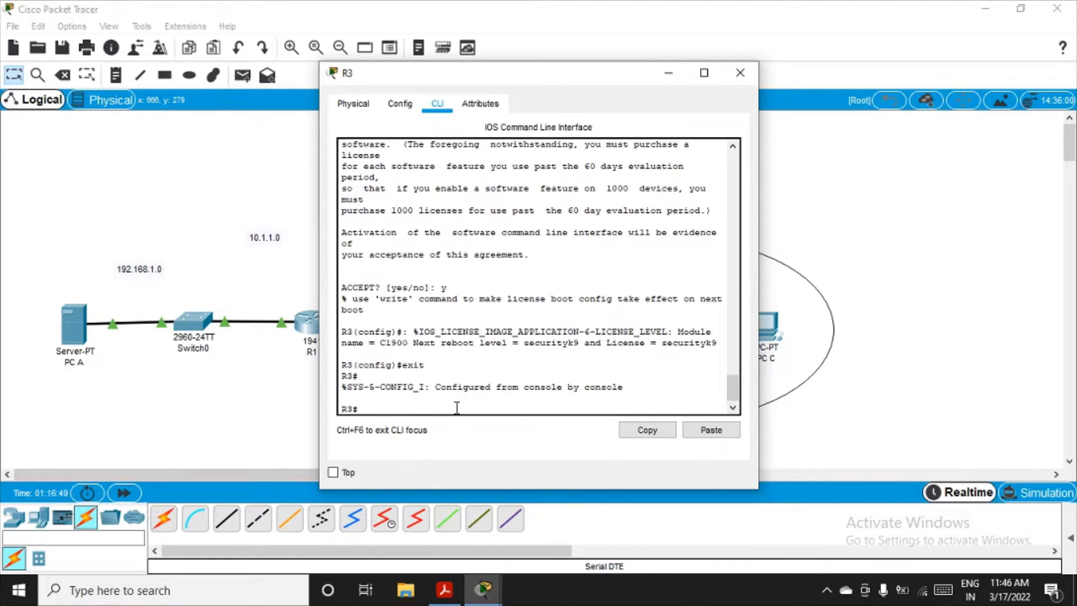
{"action": "type", "text": "exit"}
{"action": "key", "text": "Return"}
Step: Run show version at R3's user prompt and page through the output to check the security technology's next-reboot package
{"action": "type", "text": "show"}
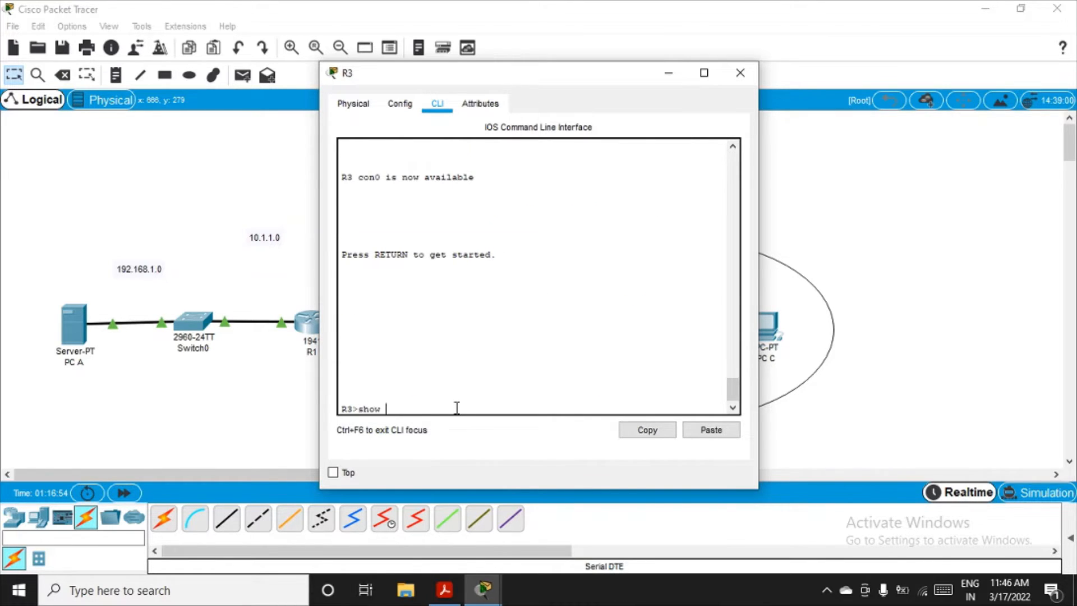
{"action": "type", "text": " version"}
{"action": "key", "text": "Return"}
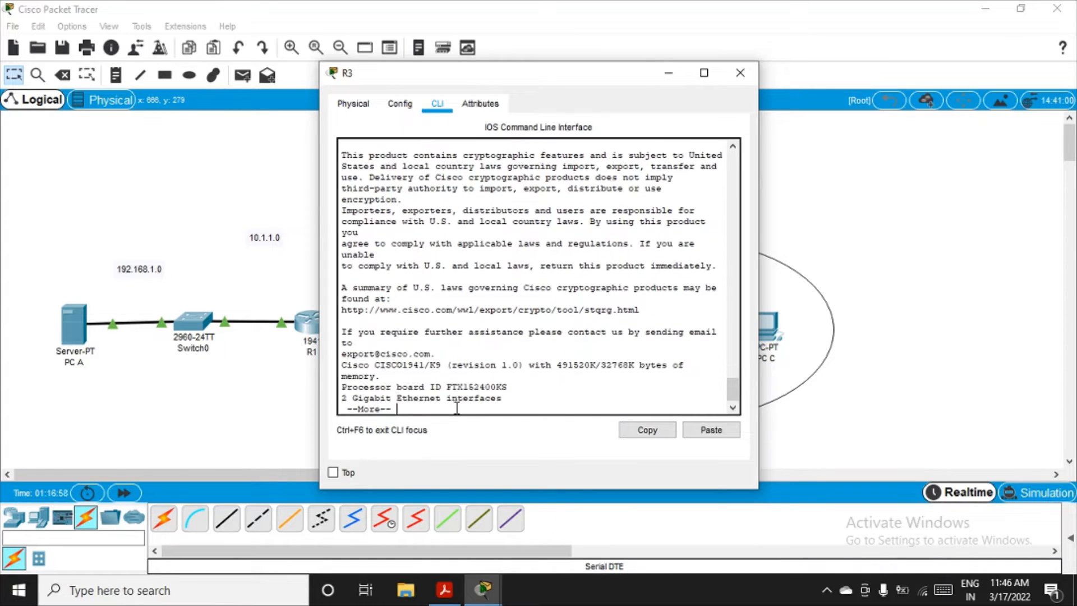
{"action": "key", "text": "Return"}
{"action": "key", "text": "Return"}
{"action": "key", "text": "Return"}
{"action": "key", "text": "Return"}
{"action": "key", "text": "Return"}
{"action": "key", "text": "Return"}
{"action": "key", "text": "Return"}
{"action": "key", "text": "Return"}
{"action": "key", "text": "Return"}
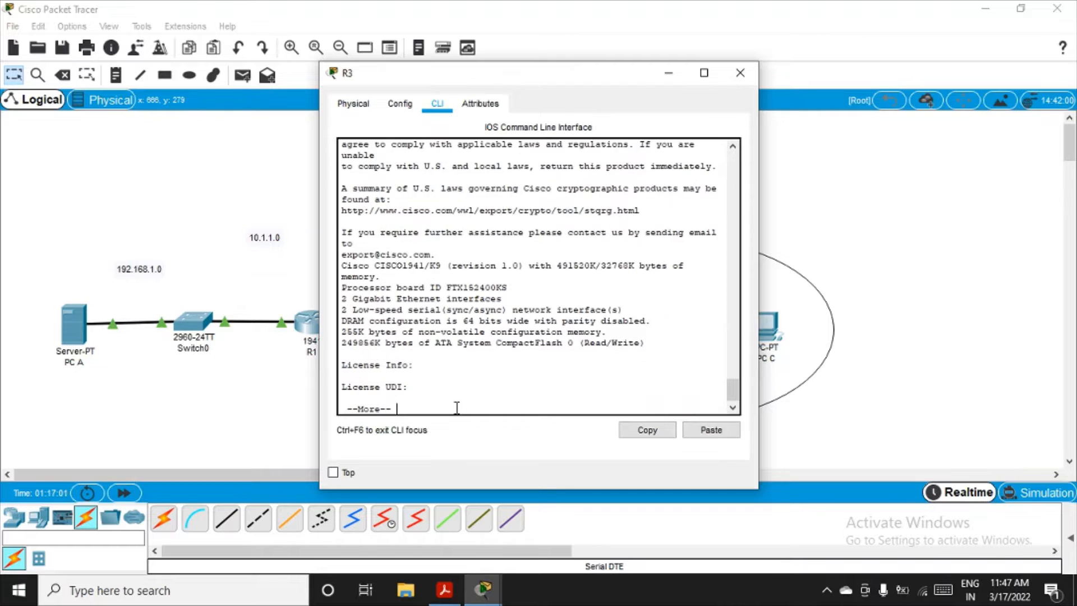
{"action": "key", "text": "Return"}
{"action": "key", "text": "Return"}
{"action": "key", "text": "Return"}
{"action": "key", "text": "Return"}
{"action": "key", "text": "Return"}
{"action": "key", "text": "Return"}
{"action": "key", "text": "Return"}
{"action": "key", "text": "Return"}
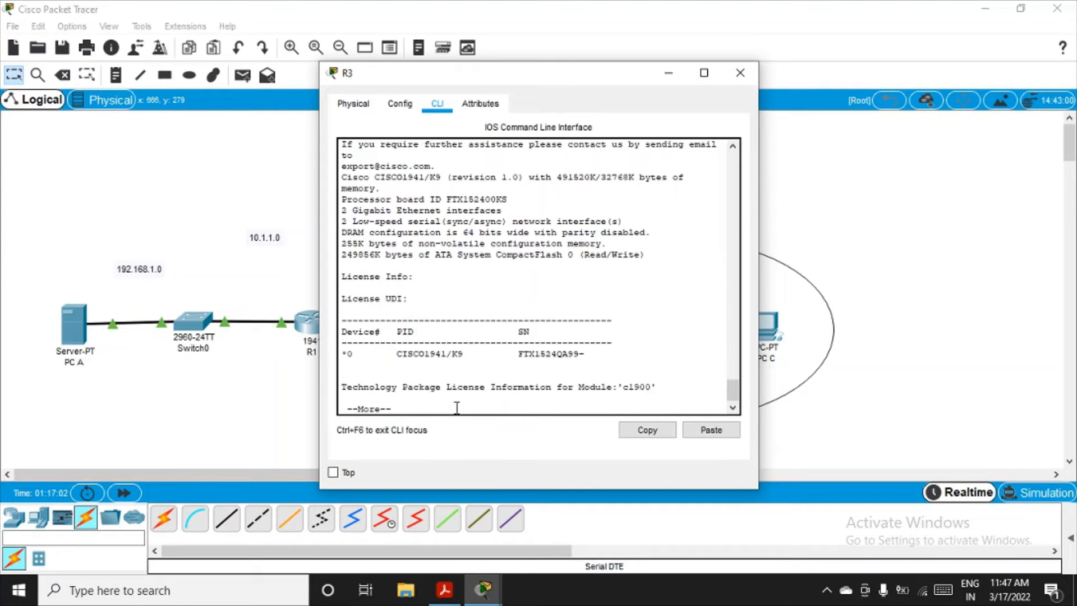
{"action": "key", "text": "Return"}
{"action": "key", "text": "Return"}
{"action": "key", "text": "Return"}
{"action": "key", "text": "Return"}
{"action": "key", "text": "Return"}
{"action": "key", "text": "Return"}
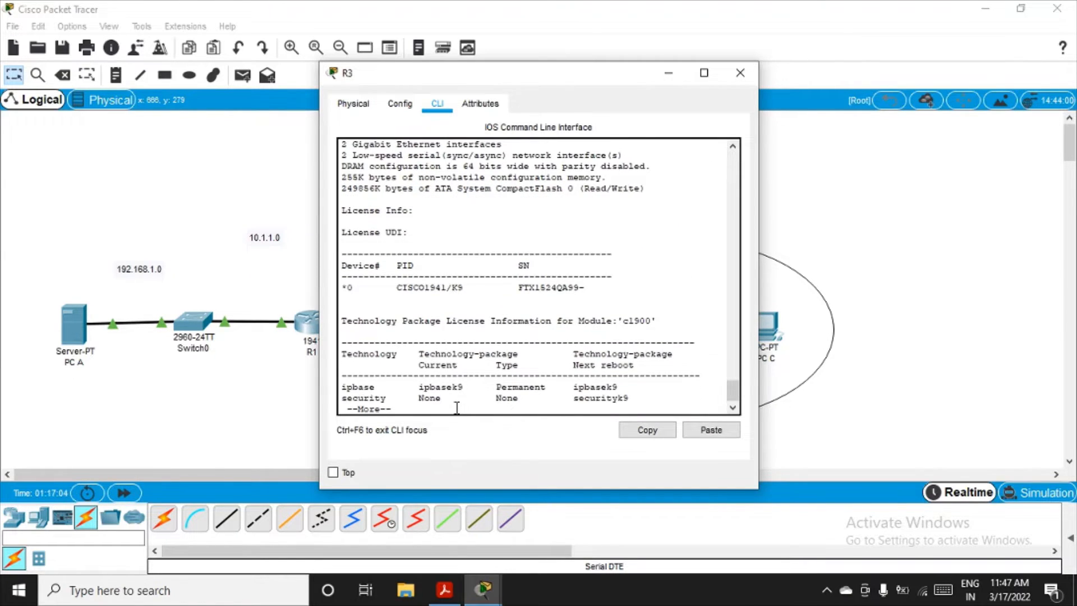
{"action": "key", "text": "Return"}
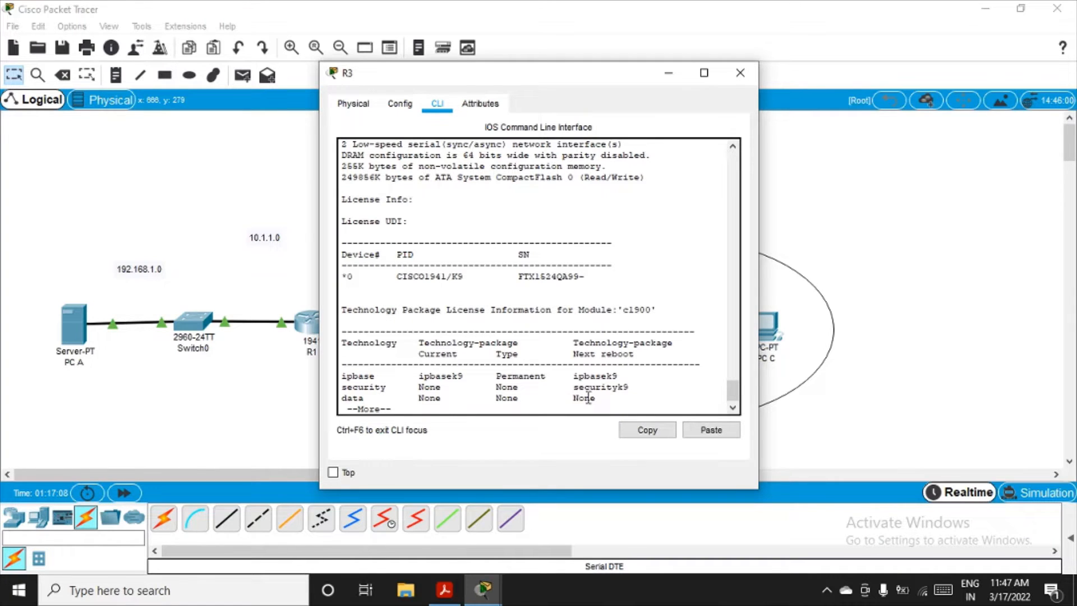
{"action": "left_click_drag", "start_coordinate": [568, 387], "coordinate": [620, 391]}
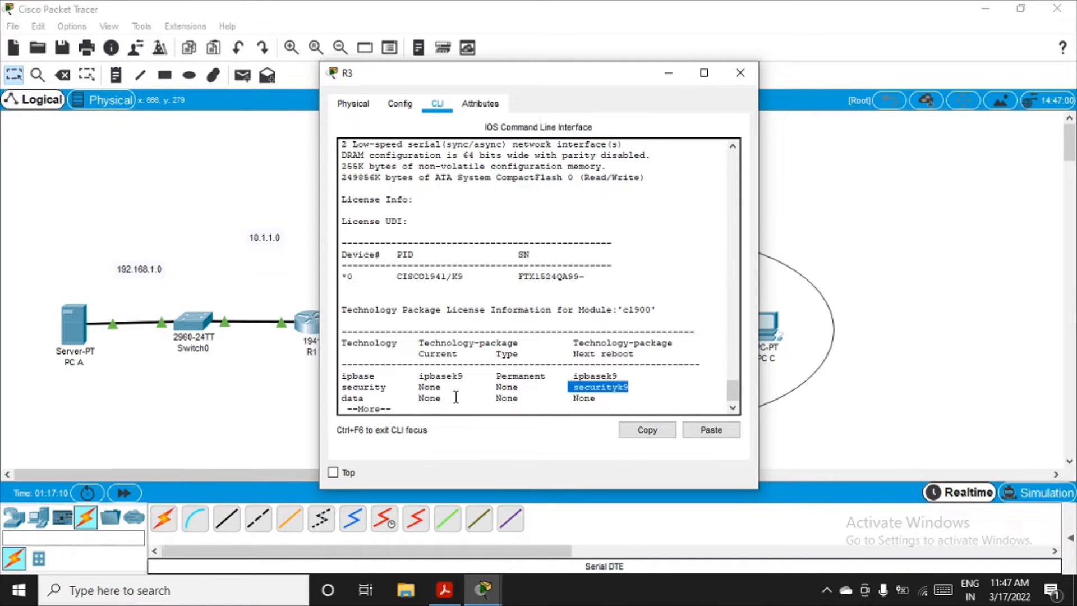
{"action": "left_click", "coordinate": [512, 387]}
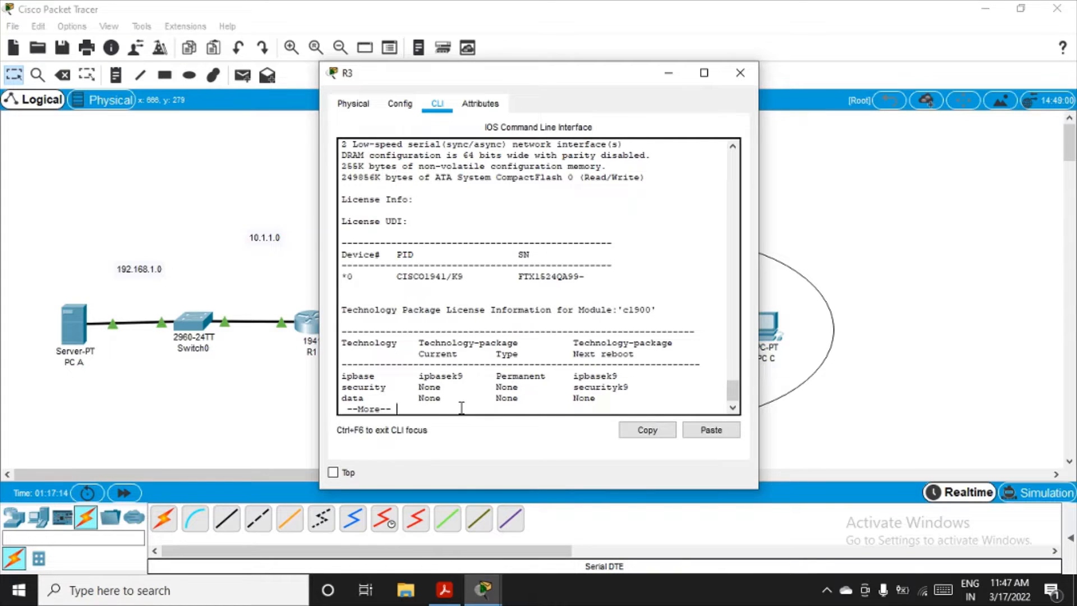
{"action": "key", "text": "Return"}
{"action": "key", "text": "Return"}
{"action": "key", "text": "Return"}
{"action": "key", "text": "Return"}
{"action": "key", "text": "Return"}
{"action": "key", "text": "Return"}
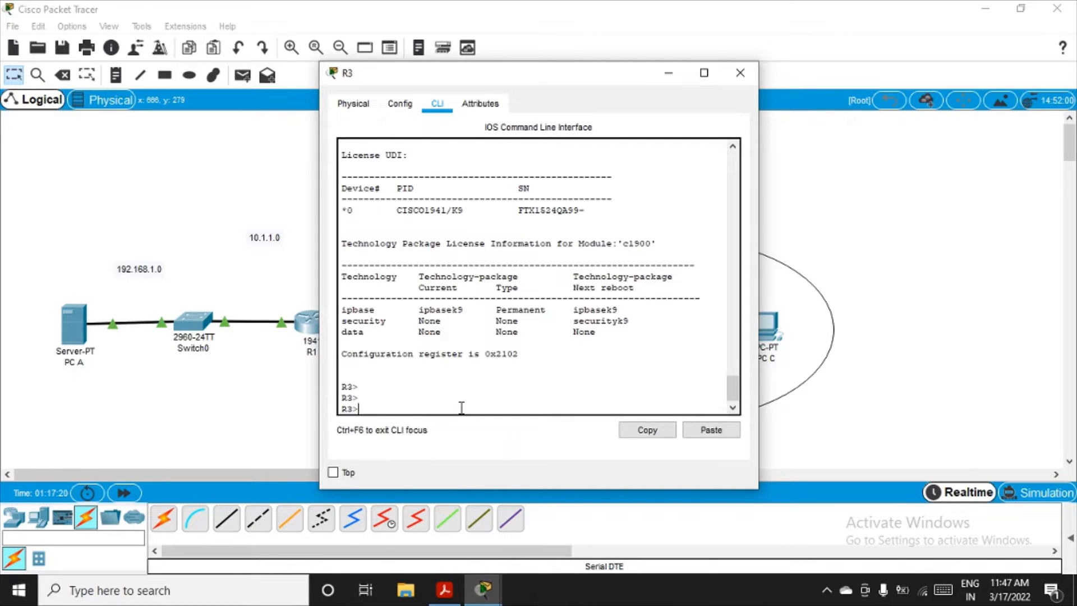
Step: Try to save the running configuration with copy run start from the user prompt
{"action": "type", "text": "copy run start"}
{"action": "key", "text": "Return"}
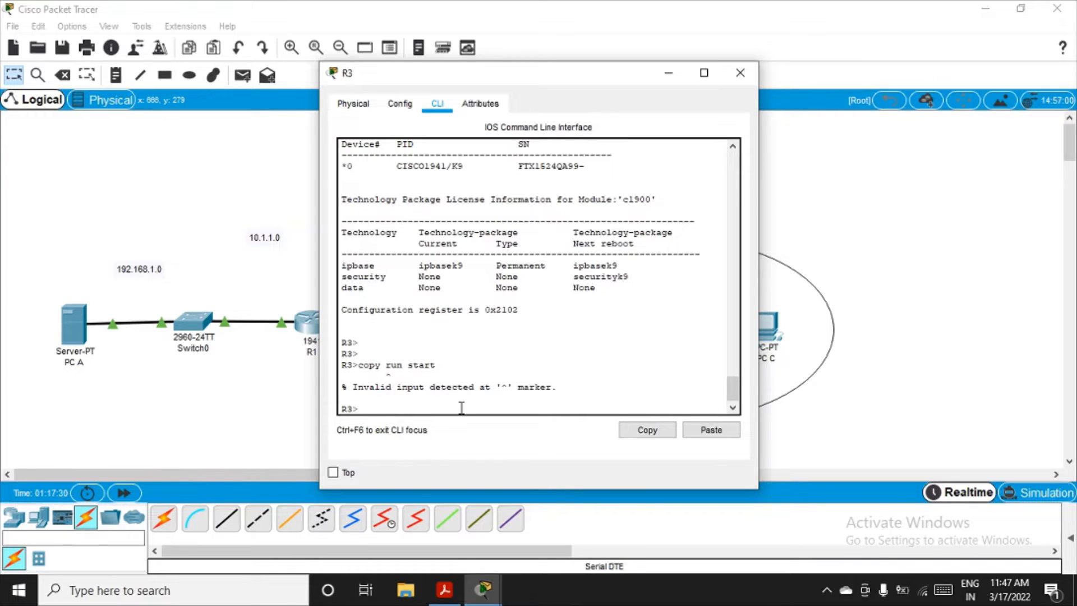
Step: Enter privileged mode and save the running configuration with copy run start, accepting the startup-config destination filename
{"action": "type", "text": "en"}
{"action": "key", "text": "Return"}
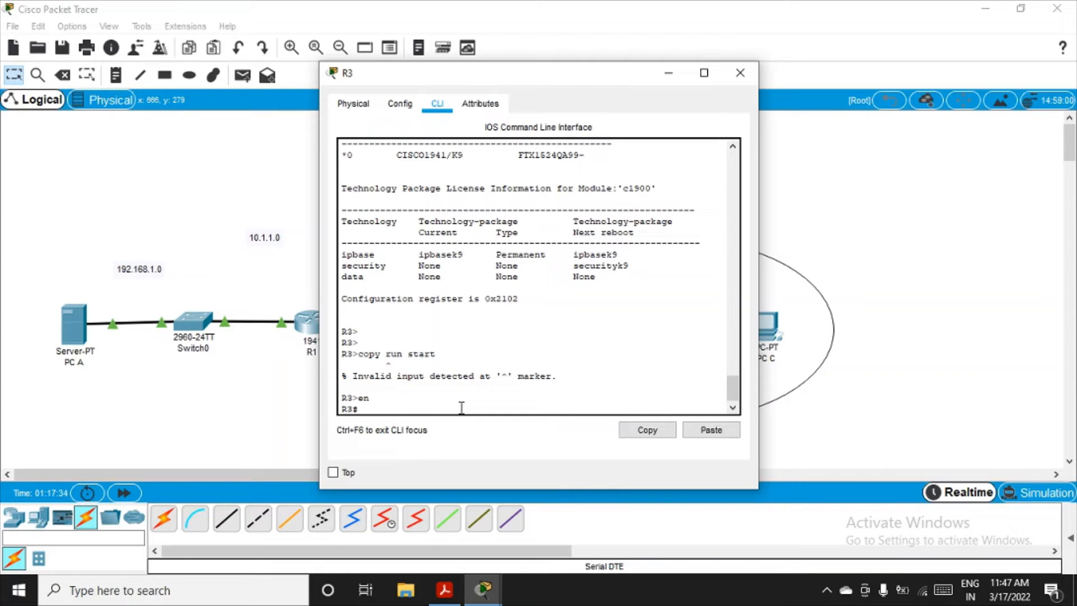
{"action": "key", "text": "Up"}
{"action": "key", "text": "Up"}
{"action": "key", "text": "Return"}
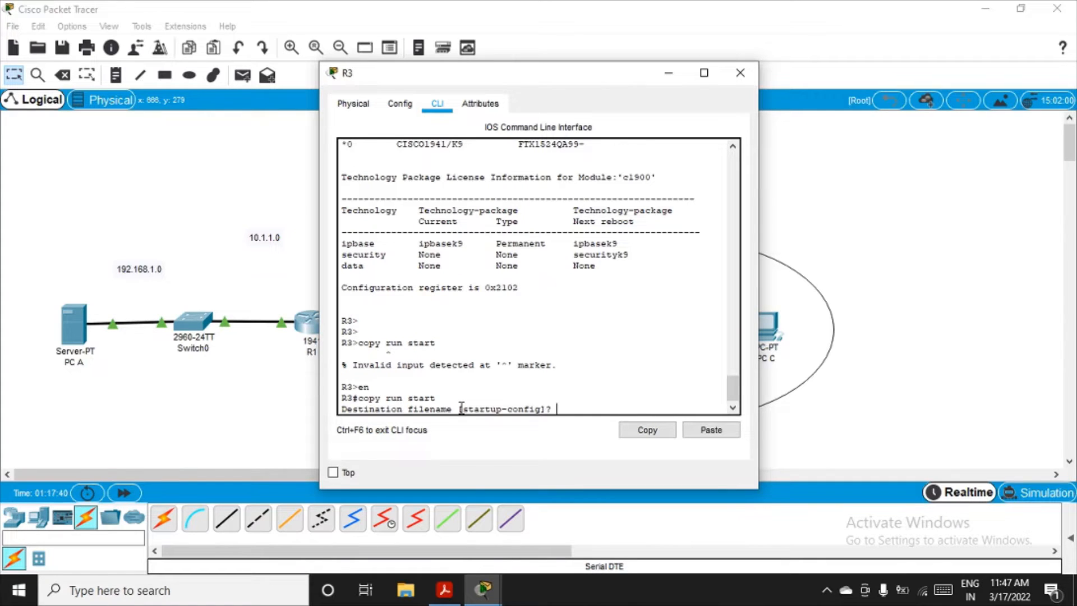
{"action": "key", "text": "Return"}
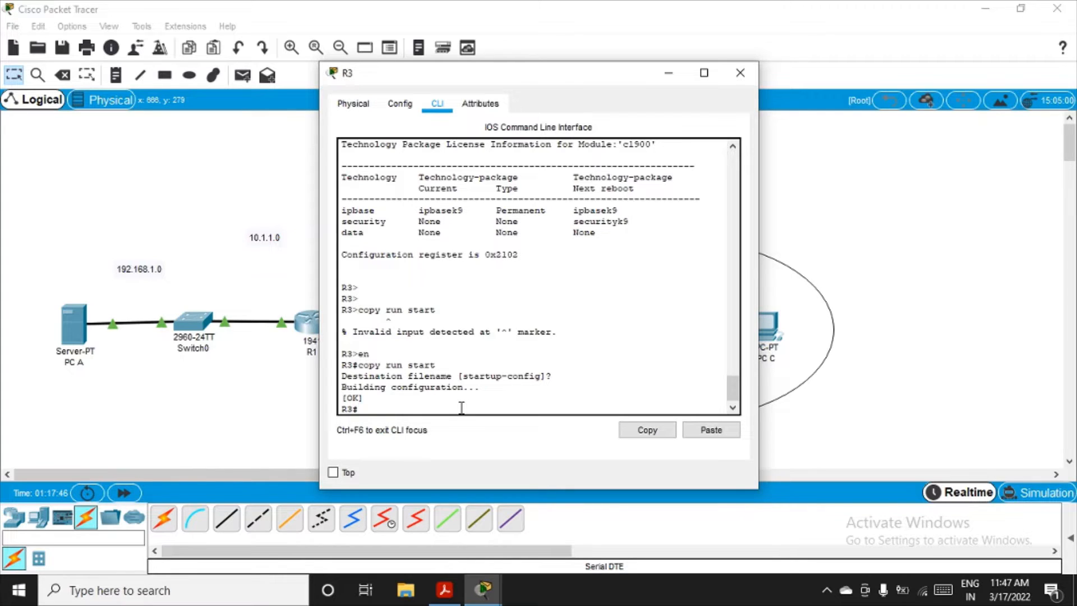
Step: Reload R3, confirm the reload, and start a new console session once the router has booted
{"action": "type", "text": "reload"}
{"action": "key", "text": "Return"}
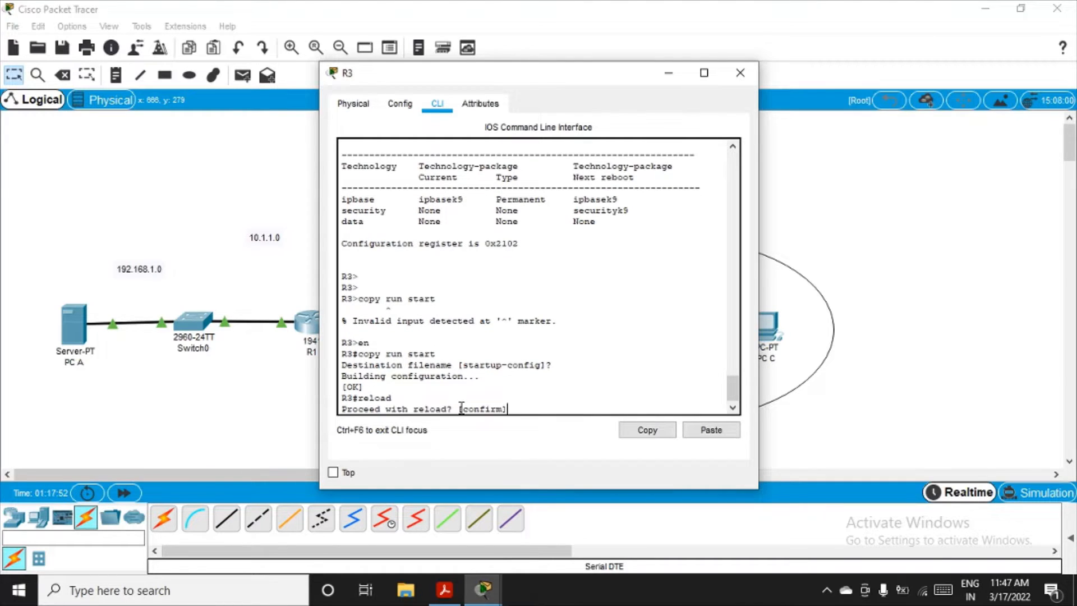
{"action": "key", "text": "Return"}
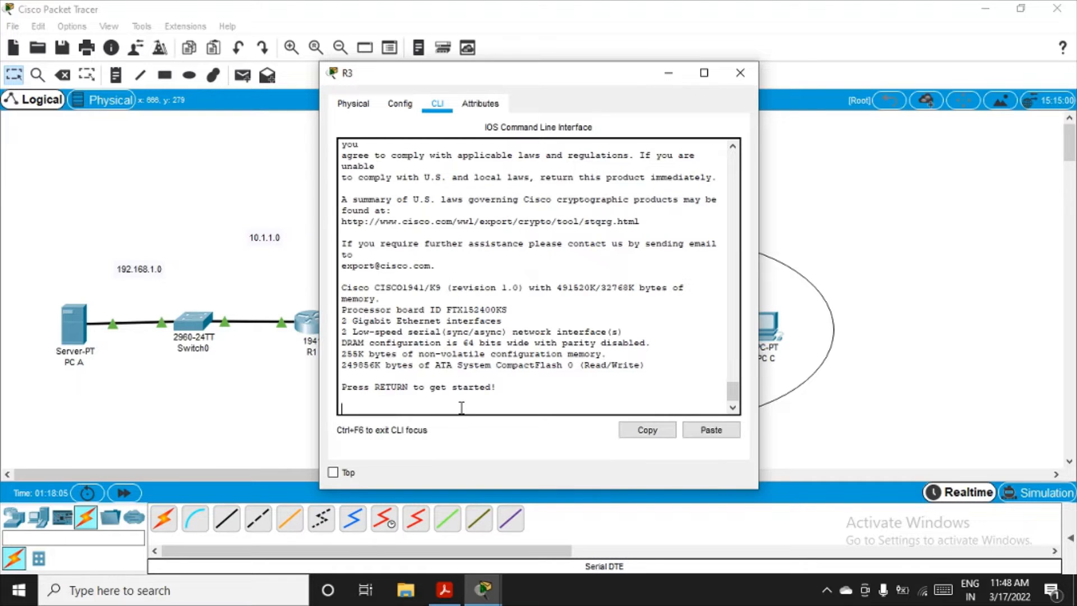
{"action": "key", "text": "Return"}
Step: Run show version on the reloaded R3 and page down to the technology package license table
{"action": "type", "text": "sh"}
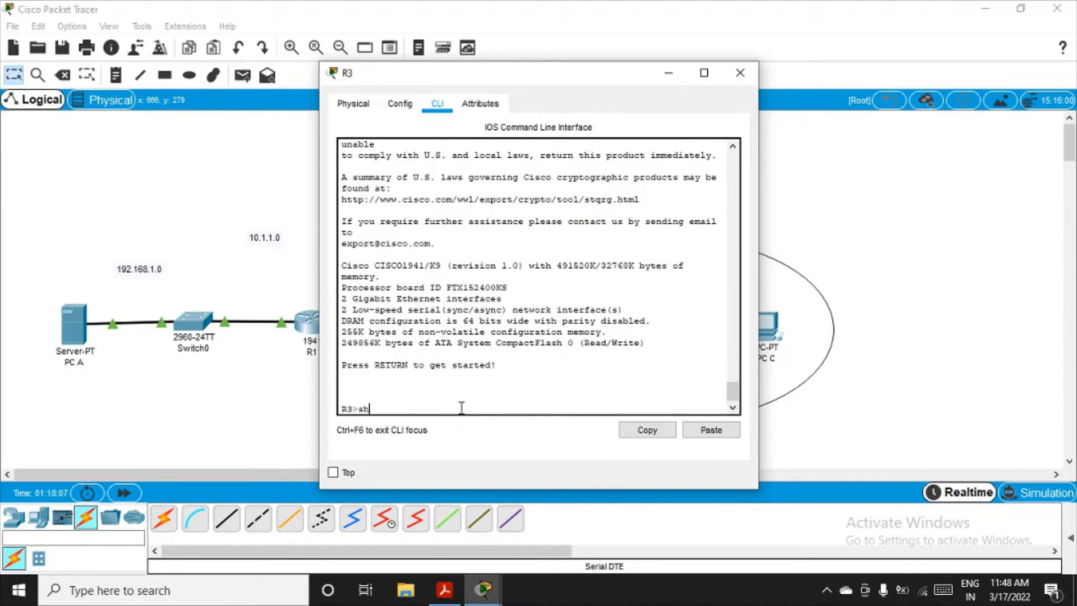
{"action": "type", "text": "ow version"}
{"action": "key", "text": "Return"}
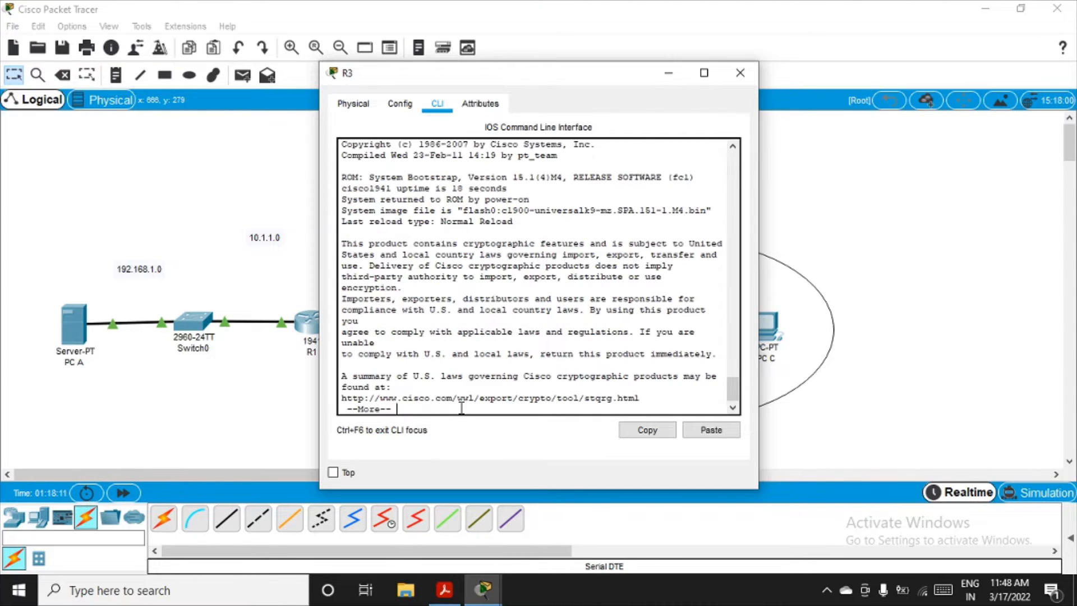
{"action": "key", "text": "Return"}
{"action": "key", "text": "Return"}
{"action": "key", "text": "Return"}
{"action": "key", "text": "Return"}
{"action": "key", "text": "Return"}
{"action": "key", "text": "Return"}
{"action": "key", "text": "Return"}
{"action": "key", "text": "Return"}
{"action": "key", "text": "Return"}
{"action": "key", "text": "Return"}
{"action": "key", "text": "Return"}
{"action": "key", "text": "Return"}
{"action": "key", "text": "Return"}
{"action": "key", "text": "Return"}
{"action": "key", "text": "Return"}
{"action": "key", "text": "Return"}
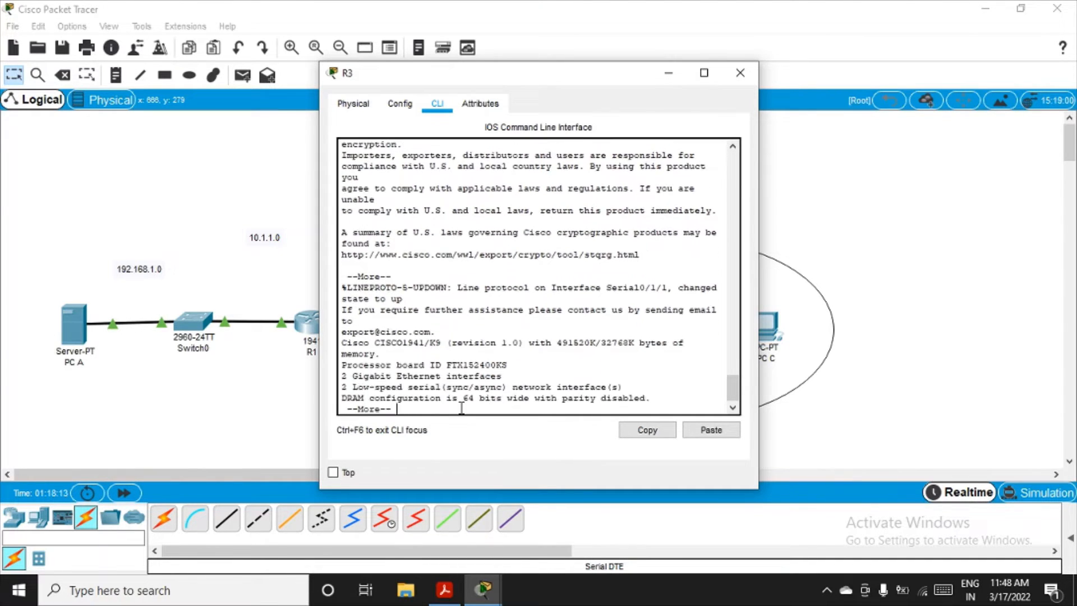
{"action": "key", "text": "Return"}
{"action": "key", "text": "Return"}
{"action": "key", "text": "Return"}
{"action": "key", "text": "Return"}
{"action": "key", "text": "Return"}
{"action": "key", "text": "Return"}
{"action": "key", "text": "Return"}
{"action": "key", "text": "Return"}
{"action": "key", "text": "Return"}
{"action": "key", "text": "Return"}
{"action": "key", "text": "Return"}
{"action": "key", "text": "Return"}
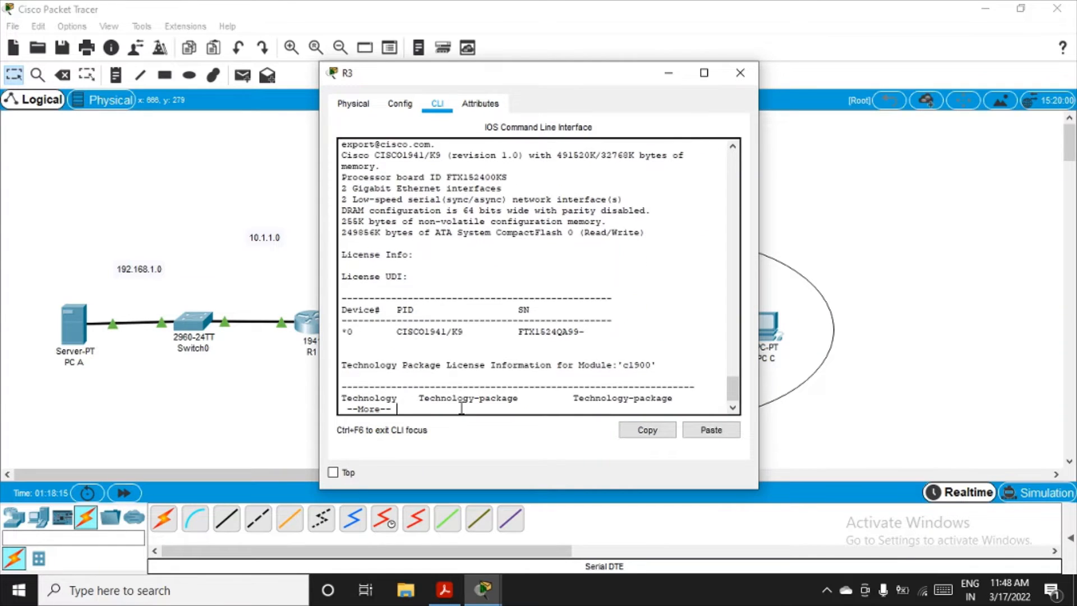
{"action": "key", "text": "Return"}
{"action": "key", "text": "Return"}
{"action": "key", "text": "Return"}
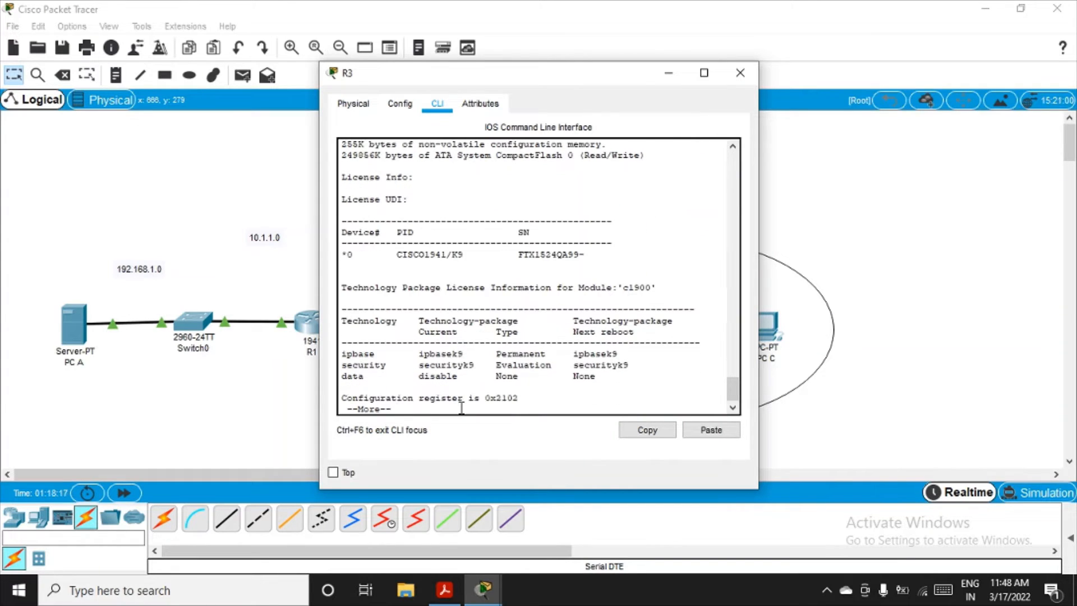
Step: Examine the security row's current package, type and next-reboot entries, finish the output, and review the version information above it
{"action": "double_click", "coordinate": [446, 365]}
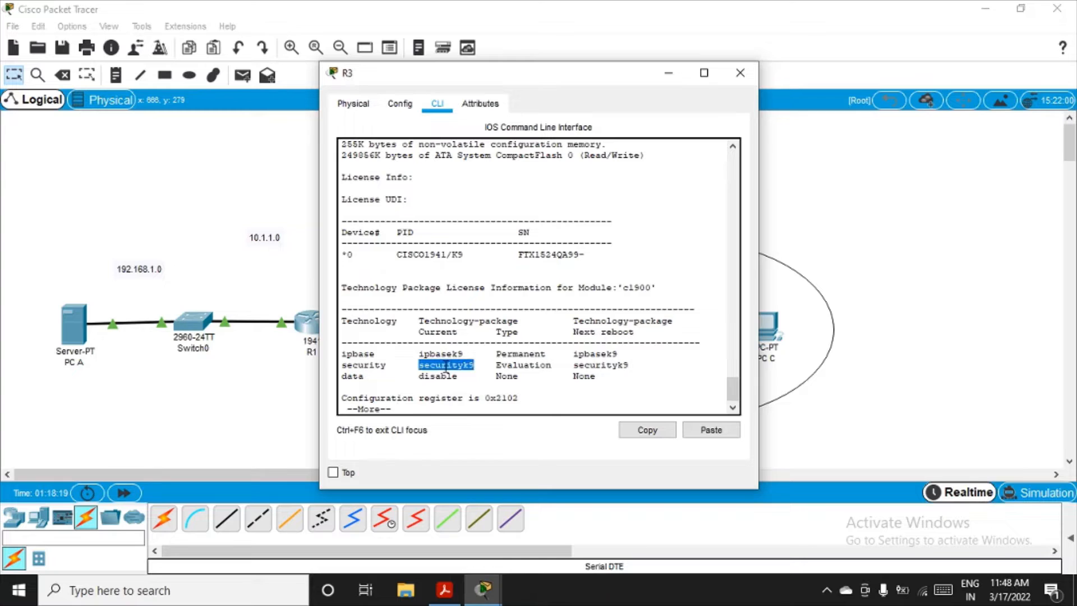
{"action": "double_click", "coordinate": [517, 367]}
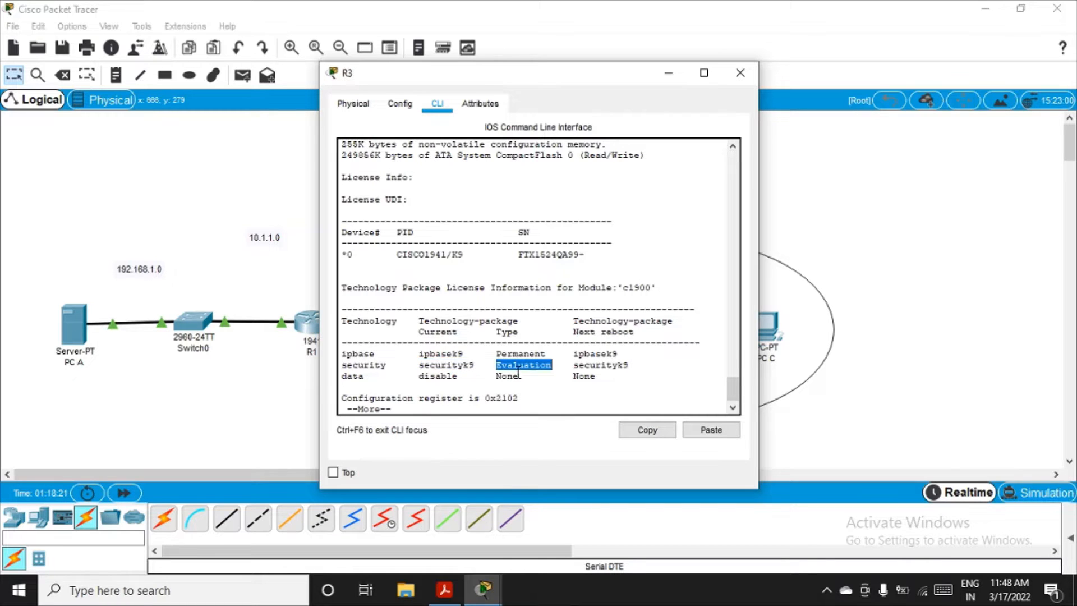
{"action": "left_click", "coordinate": [599, 367]}
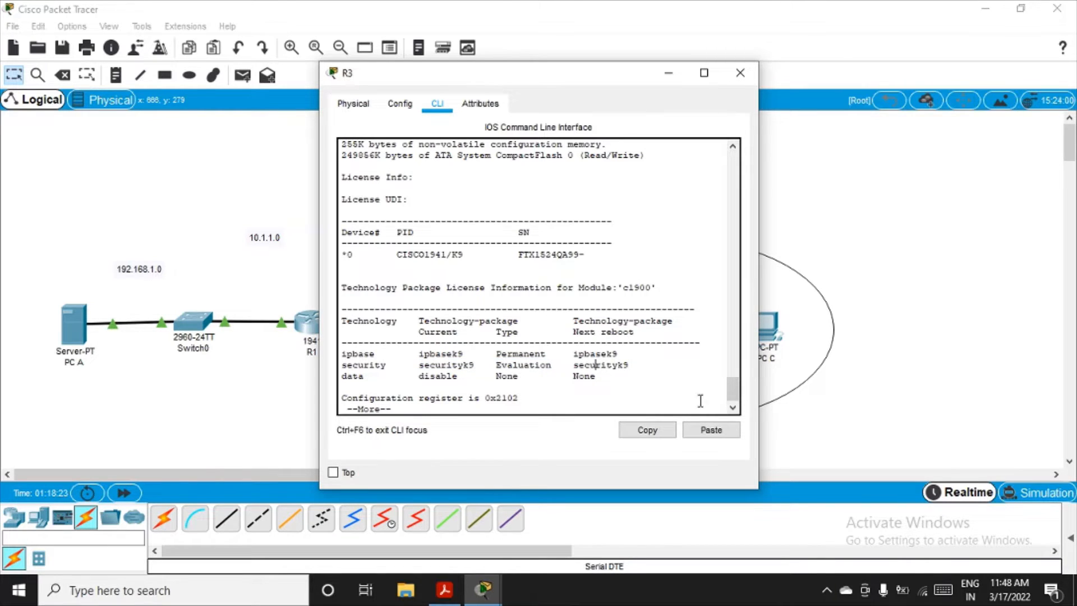
{"action": "left_click", "coordinate": [721, 431]}
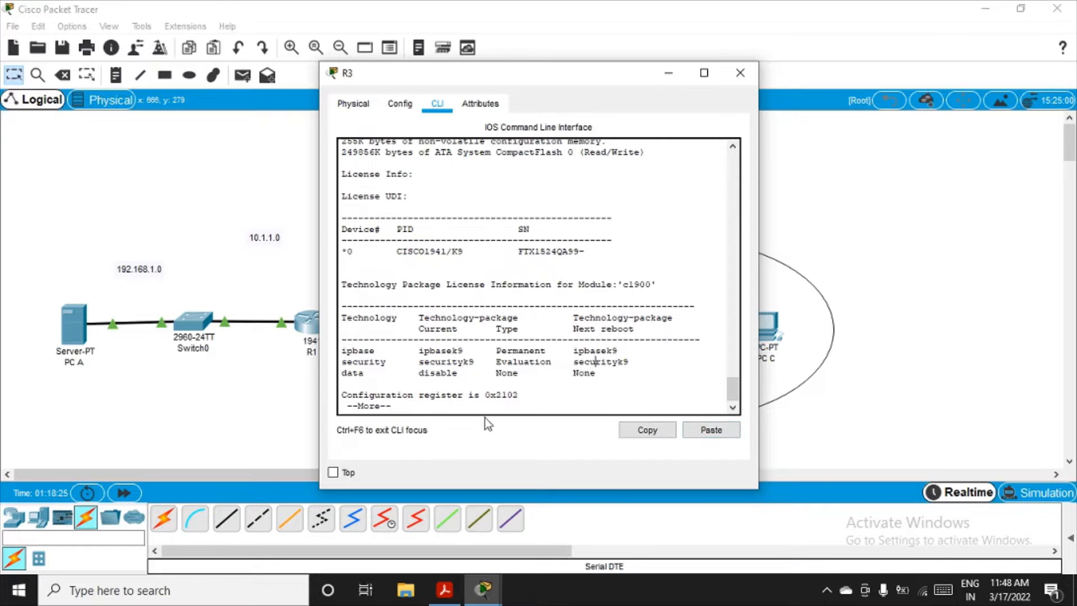
{"action": "key", "text": "Return"}
{"action": "key", "text": "Return"}
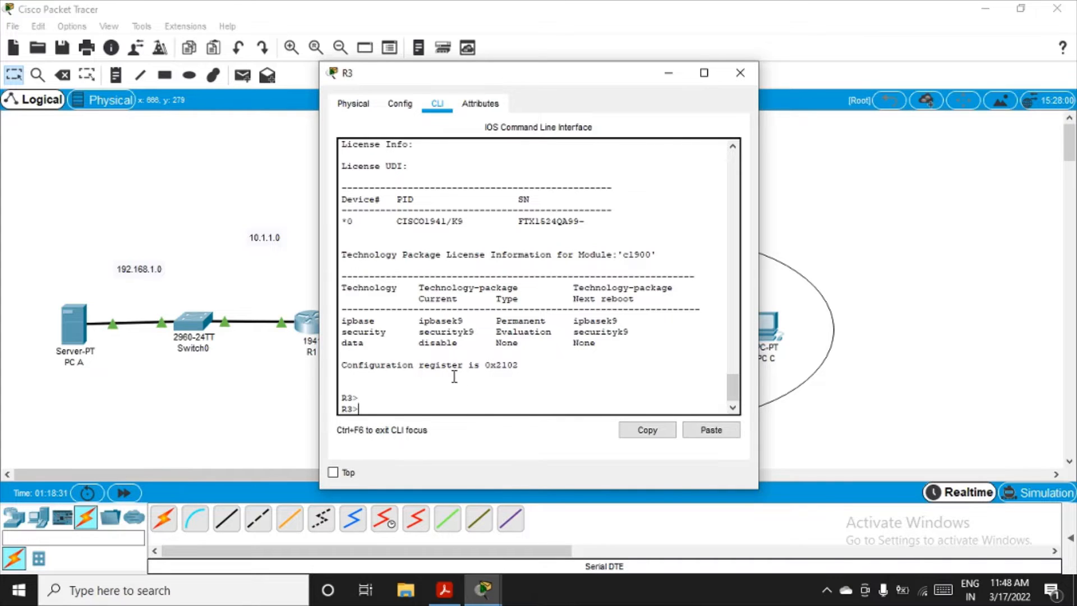
{"action": "scroll", "coordinate": [453, 373], "scroll_direction": "up", "scroll_amount": 4}
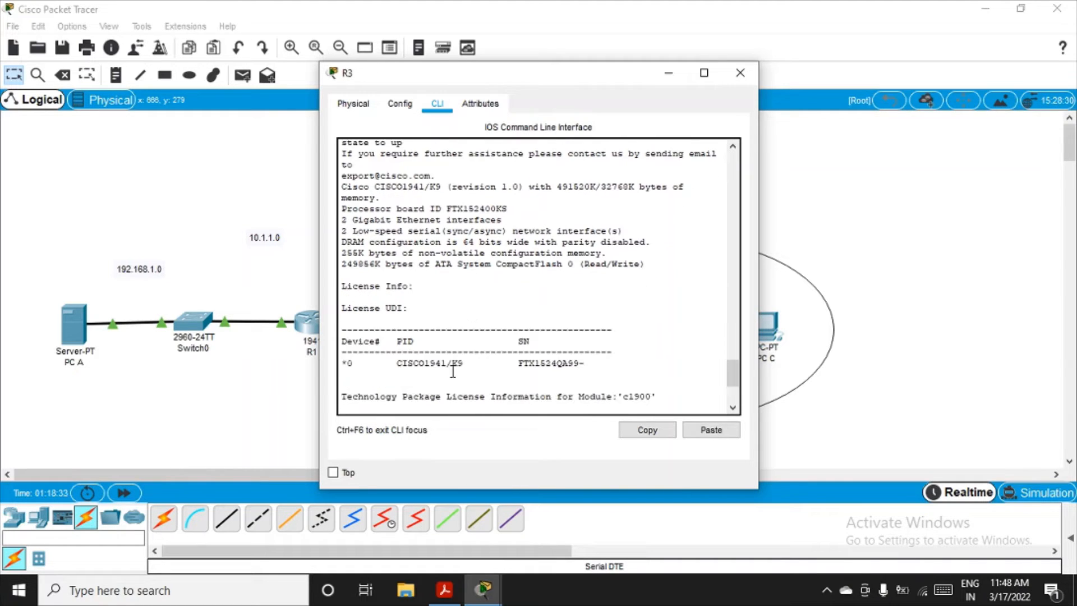
{"action": "scroll", "coordinate": [453, 373], "scroll_direction": "down", "scroll_amount": 3}
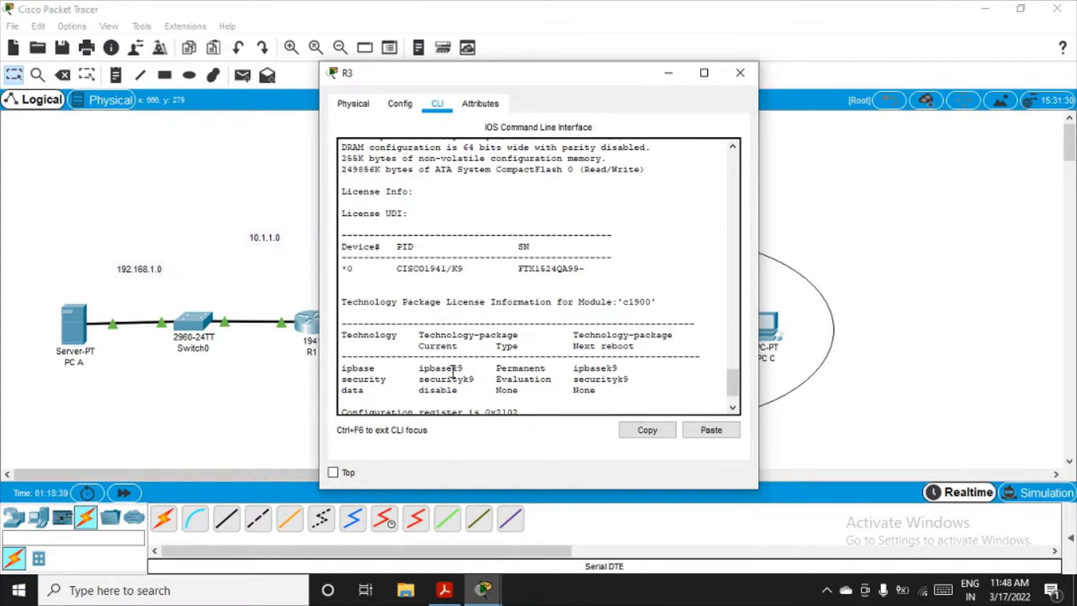
{"action": "scroll", "coordinate": [407, 314], "scroll_direction": "up", "scroll_amount": 7}
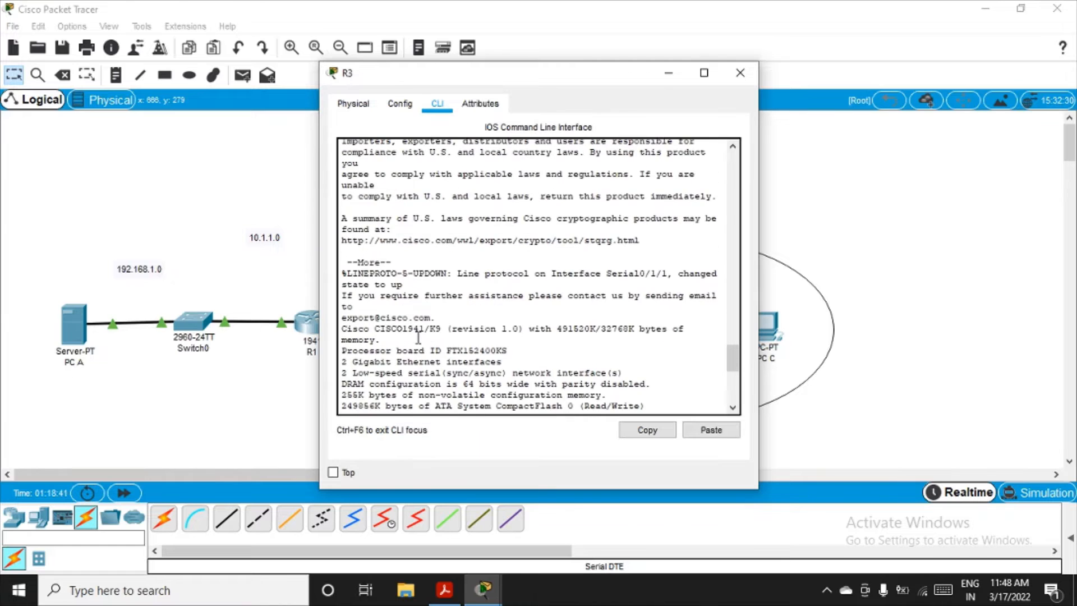
Step: Review the earlier console output for the copy run start and reload commands and the technology package license tables
{"action": "scroll", "coordinate": [418, 337], "scroll_direction": "up", "scroll_amount": 10}
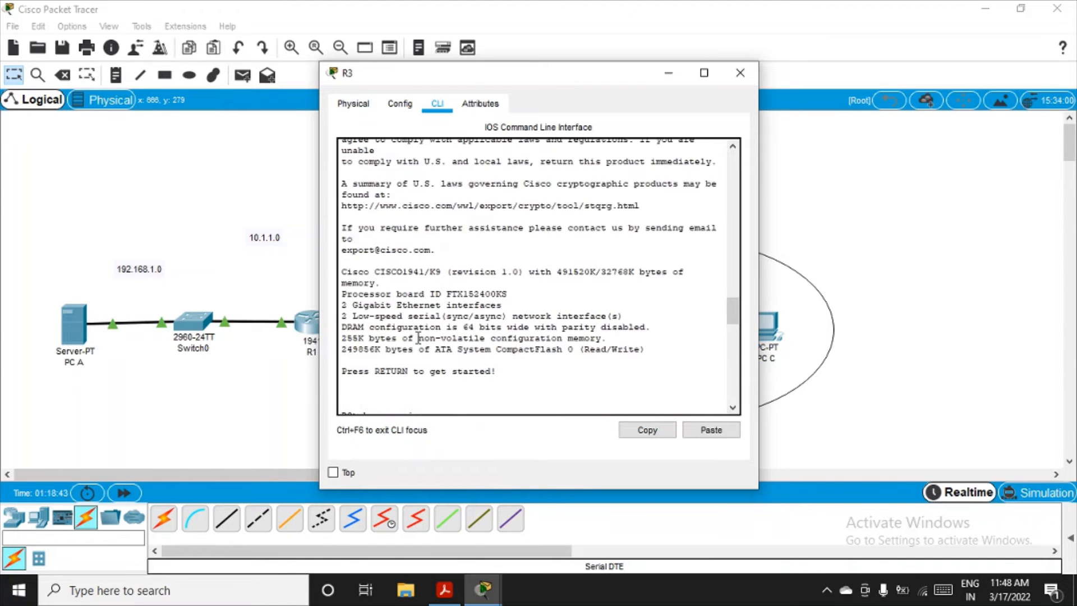
{"action": "scroll", "coordinate": [418, 336], "scroll_direction": "up", "scroll_amount": 8}
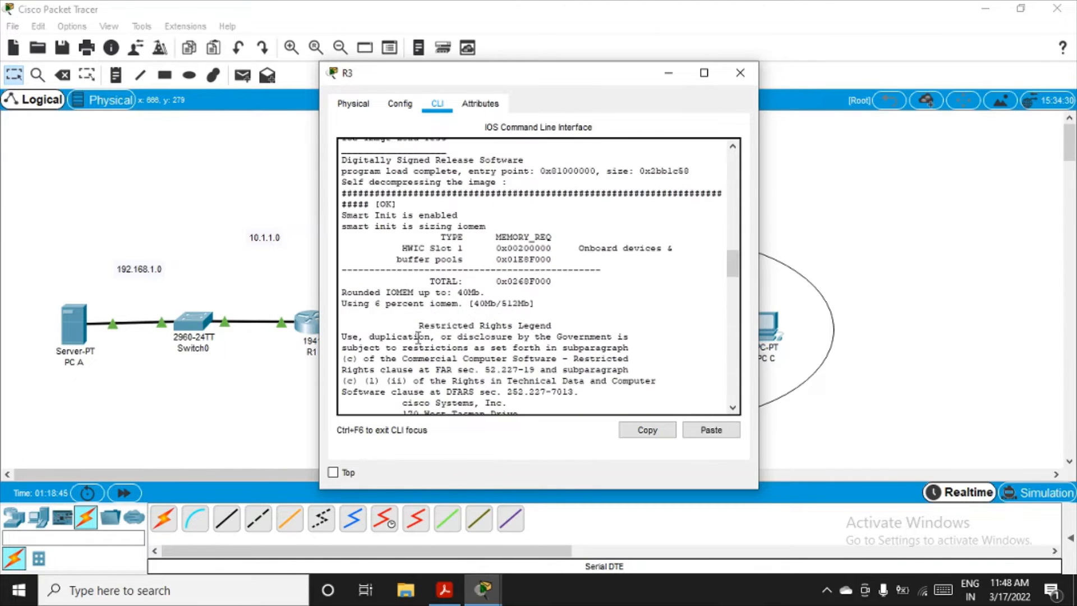
{"action": "scroll", "coordinate": [418, 337], "scroll_direction": "down", "scroll_amount": 10}
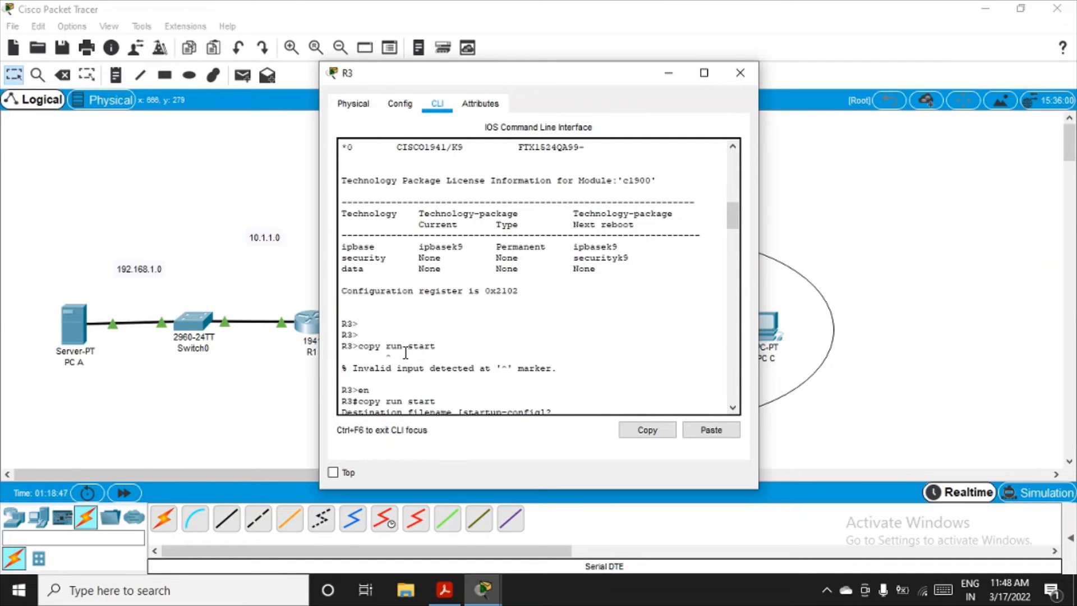
{"action": "scroll", "coordinate": [406, 352], "scroll_direction": "down", "scroll_amount": 2}
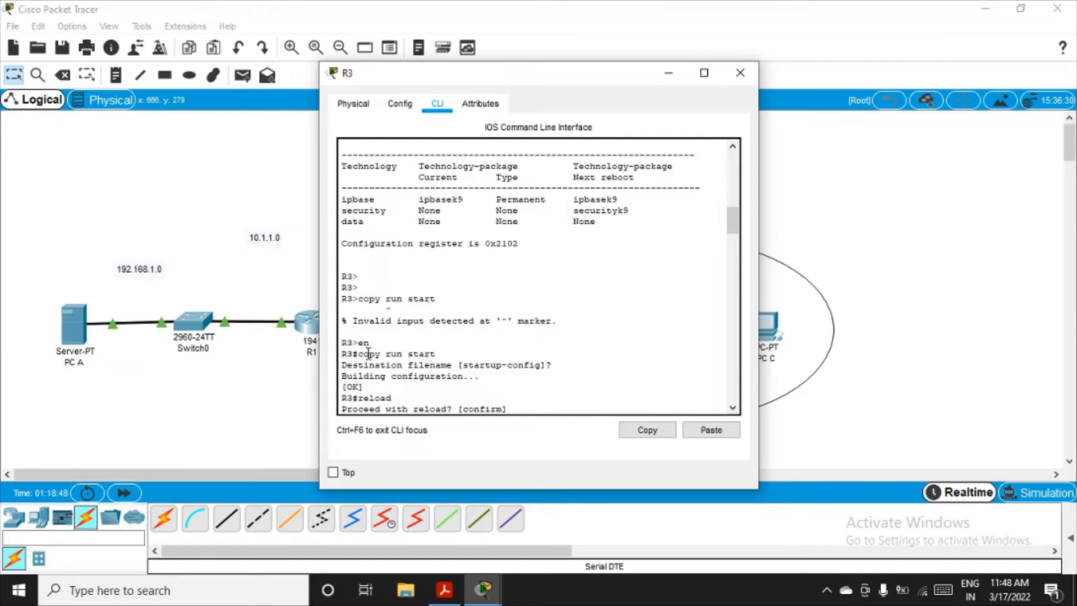
{"action": "left_click_drag", "start_coordinate": [449, 357], "coordinate": [340, 356]}
{"action": "scroll", "coordinate": [418, 385], "scroll_direction": "down", "scroll_amount": 4}
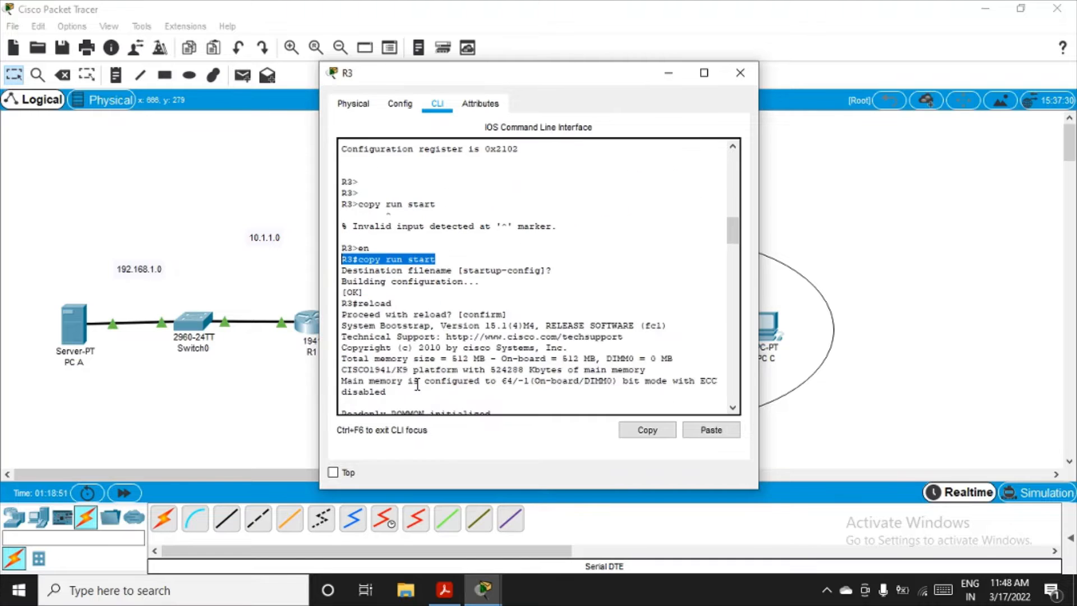
{"action": "left_click_drag", "start_coordinate": [392, 304], "coordinate": [328, 308]}
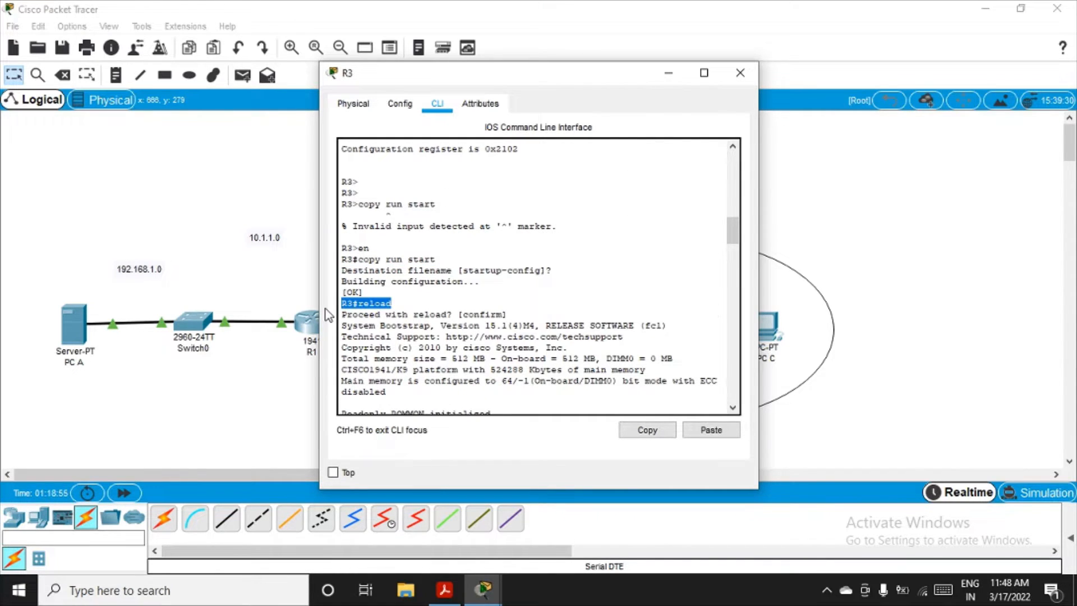
{"action": "scroll", "coordinate": [552, 291], "scroll_direction": "down", "scroll_amount": 15}
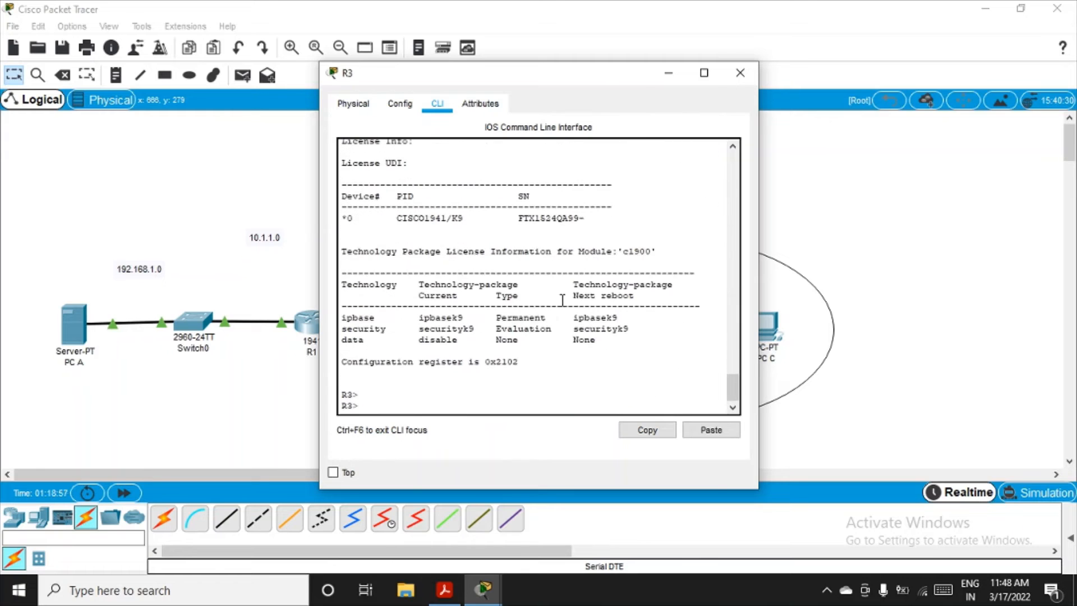
Step: Enter privileged mode and global configuration mode on R3
{"action": "left_click", "coordinate": [384, 408]}
{"action": "type", "text": "en"}
{"action": "key", "text": "Return"}
{"action": "type", "text": "con"}
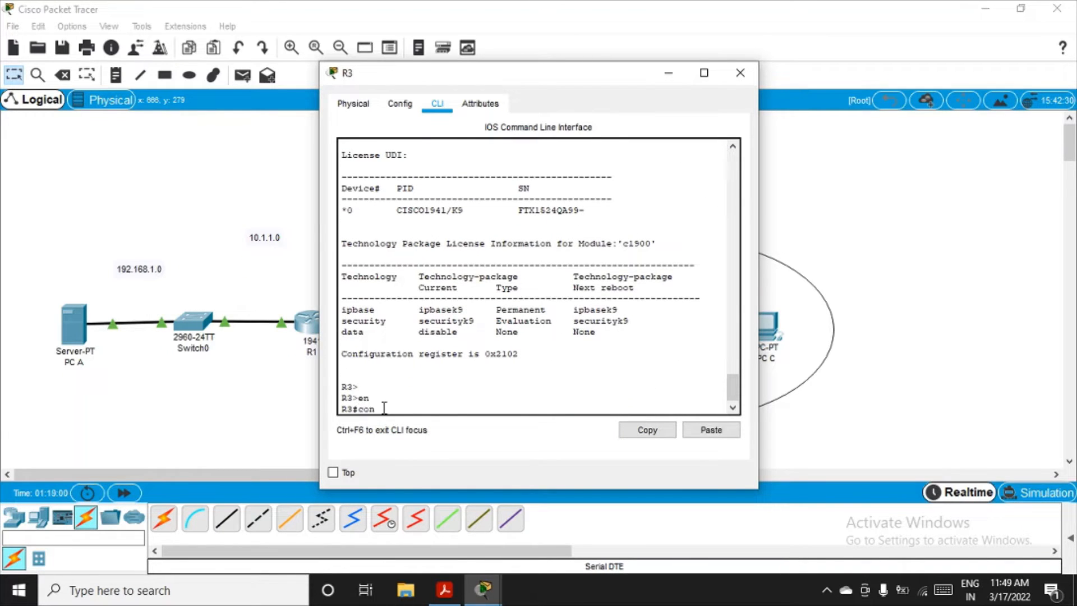
{"action": "type", "text": "f t"}
{"action": "key", "text": "Return"}
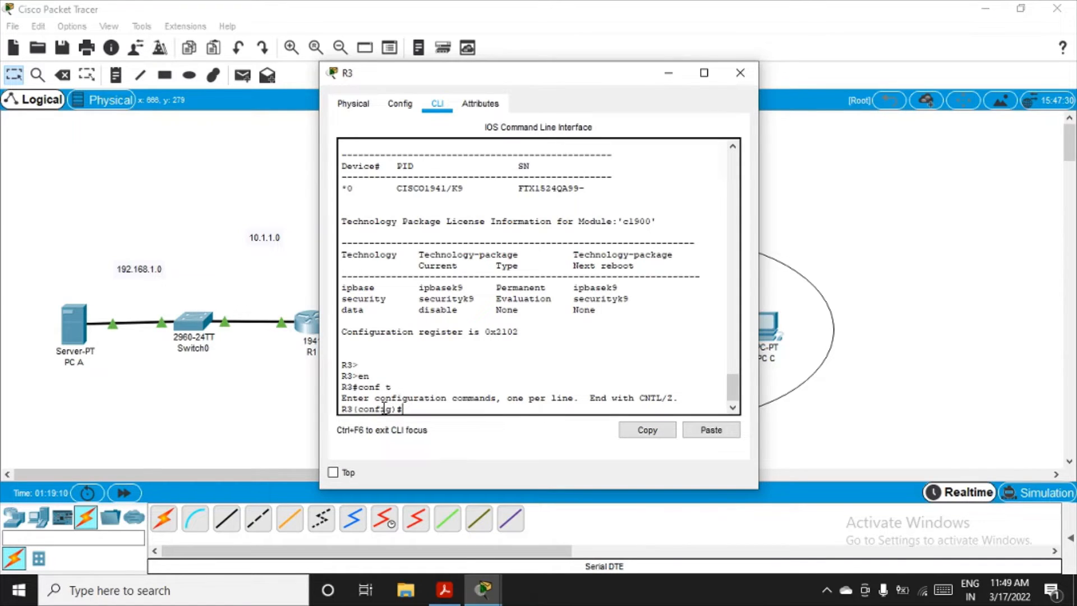
Step: Create the security zone IN-ZONE and return to global configuration mode
{"action": "type", "text": "zone security IN-ZONE"}
{"action": "key", "text": "Return"}
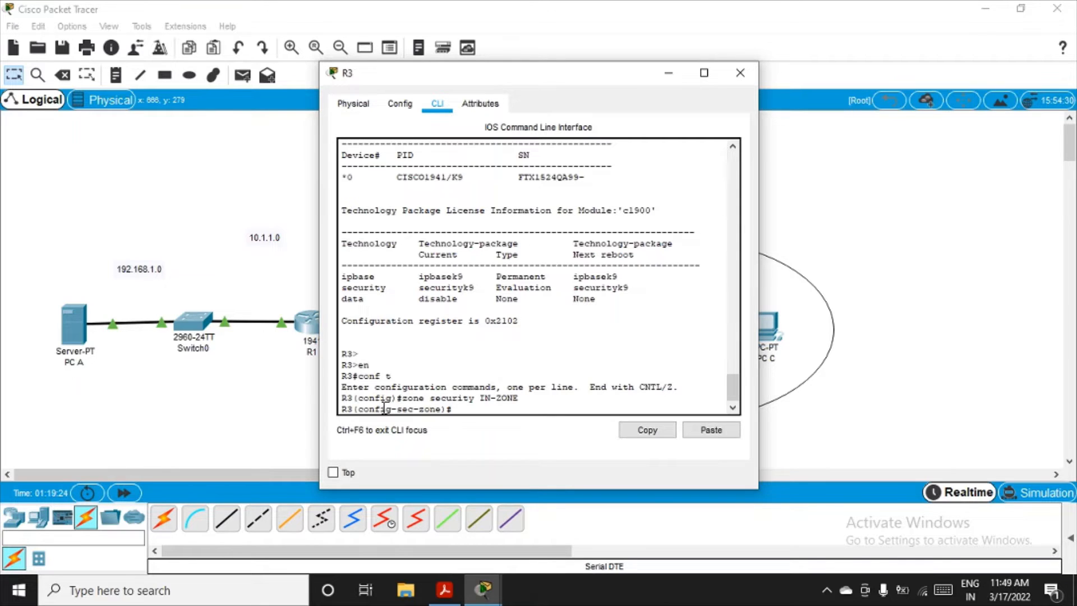
{"action": "type", "text": "exit"}
{"action": "key", "text": "Return"}
Step: Create a second security zone named OUT-ZONE and exit its zone configuration
{"action": "type", "text": "exit"}
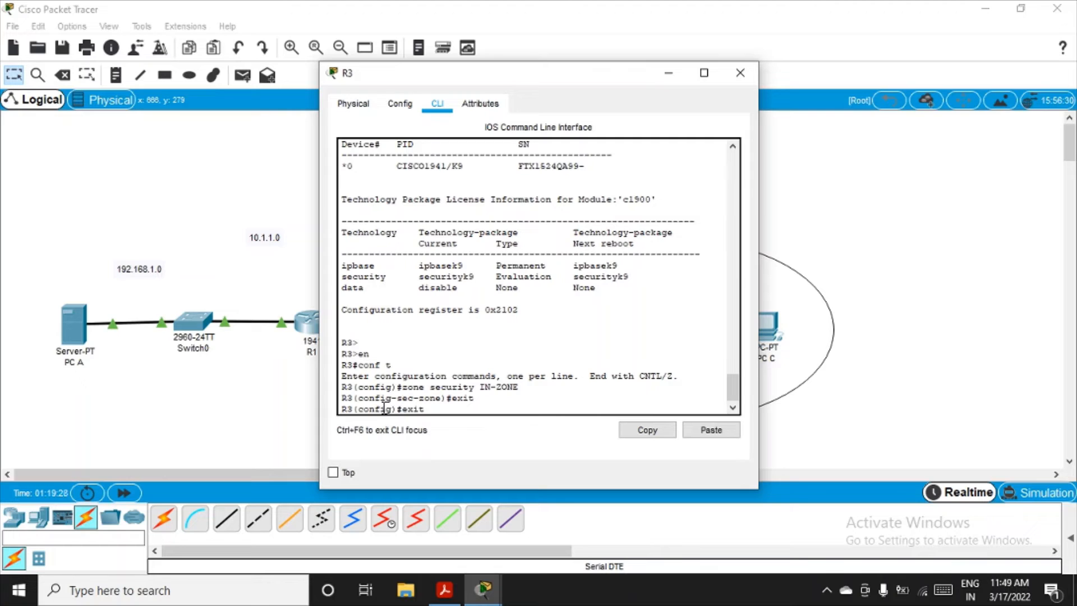
{"action": "key", "text": "Up"}
{"action": "key", "text": "Up"}
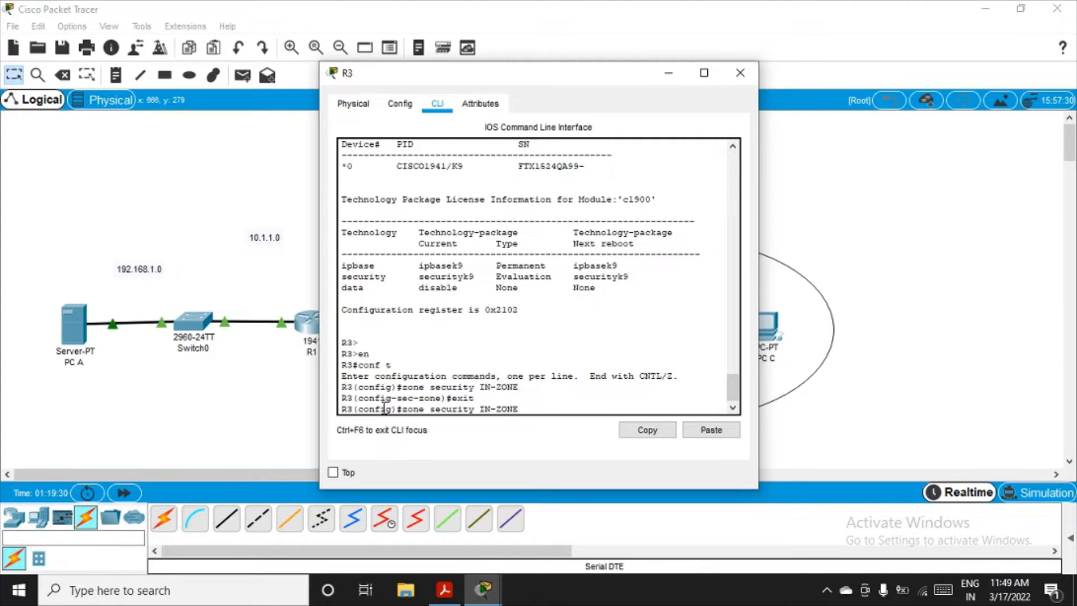
{"action": "key", "text": "Left"}
{"action": "key", "text": "Left"}
{"action": "key", "text": "Left"}
{"action": "key", "text": "BackSpace"}
{"action": "key", "text": "BackSpace"}
{"action": "type", "text": "OUT"}
{"action": "key", "text": "Return"}
{"action": "type", "text": "exit"}
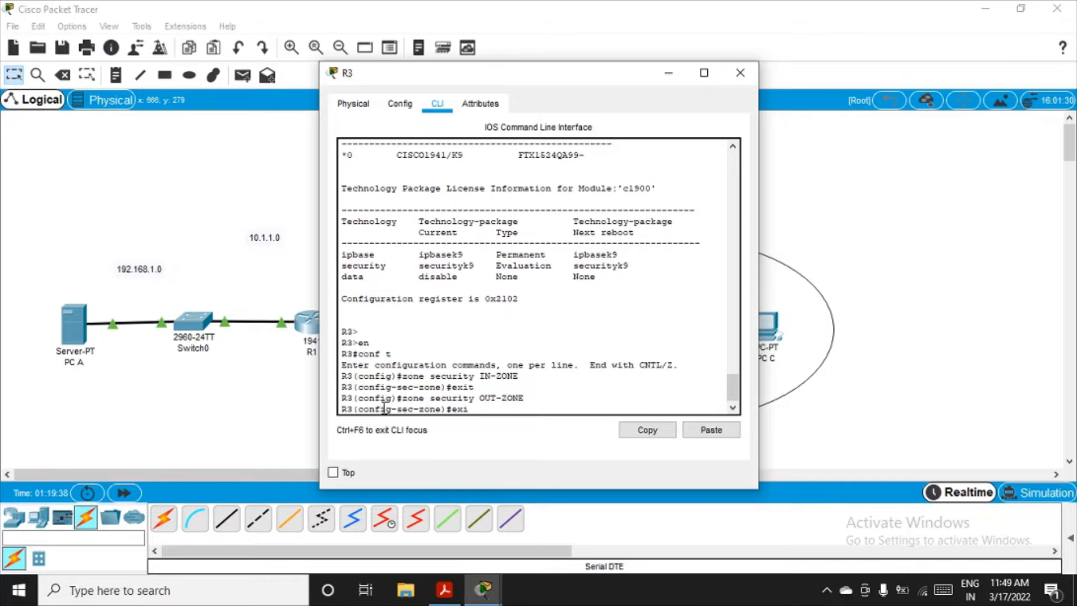
{"action": "key", "text": "Return"}
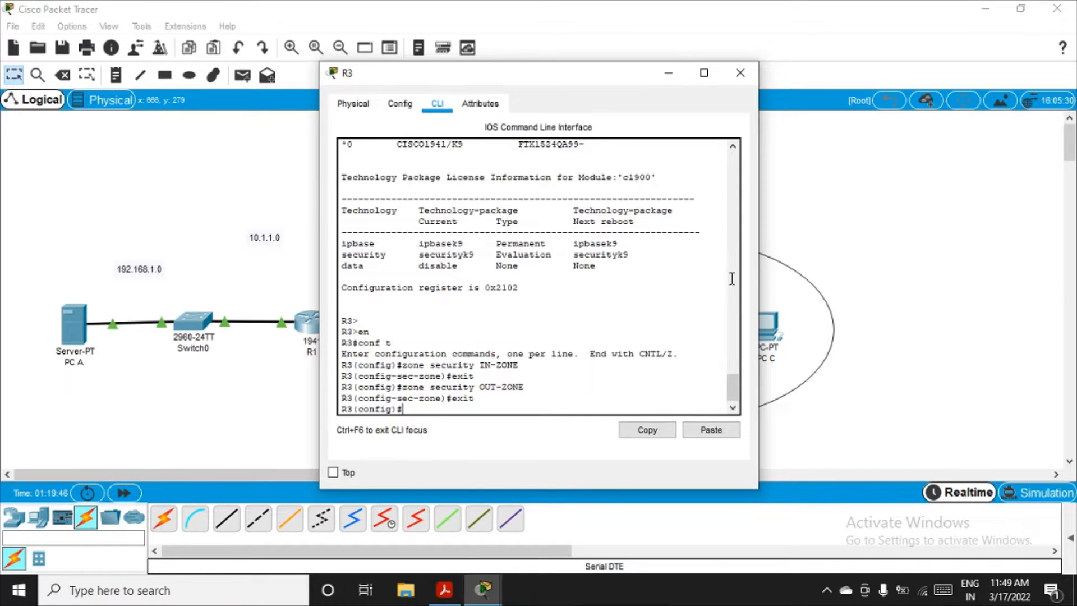
Step: Create access list 101 permitting IP traffic from 192.168.3.0 with wildcard mask 0.0.0.255 to any destination
{"action": "left_click", "coordinate": [669, 73]}
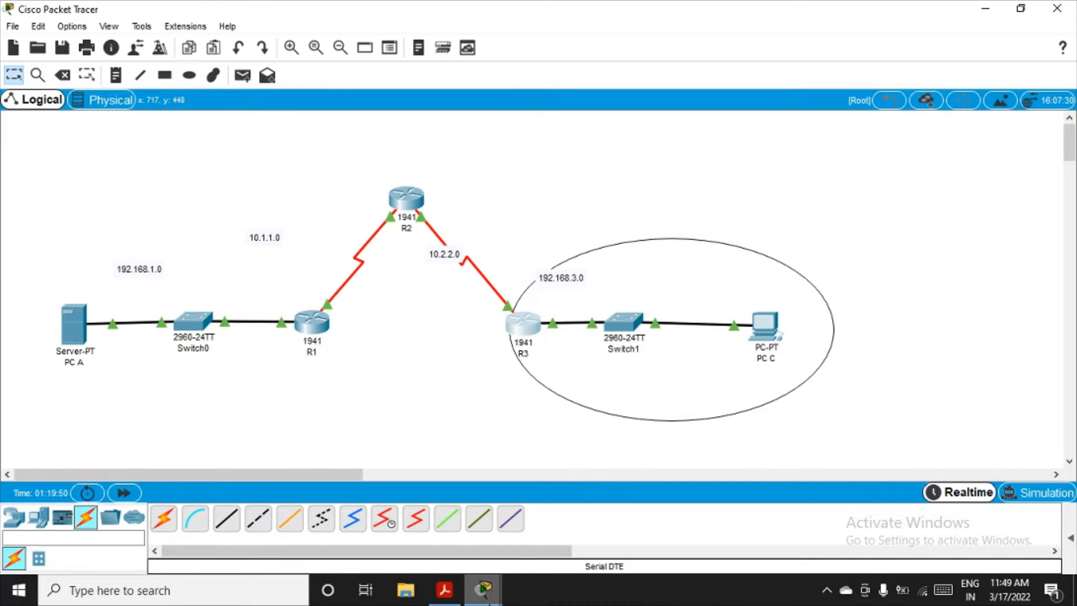
{"action": "mouse_move", "coordinate": [482, 591]}
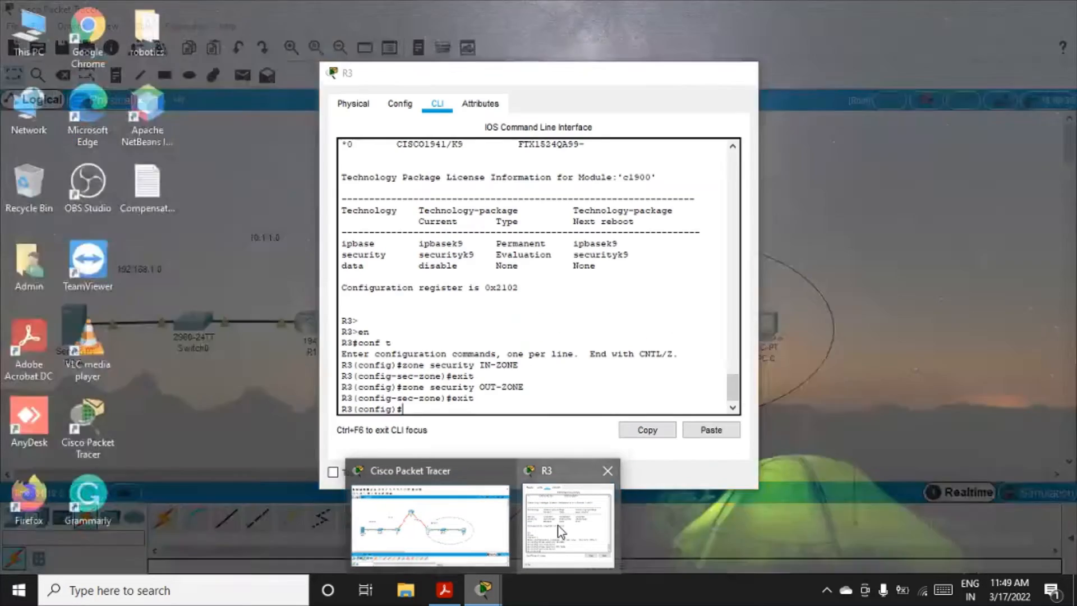
{"action": "left_click", "coordinate": [560, 531]}
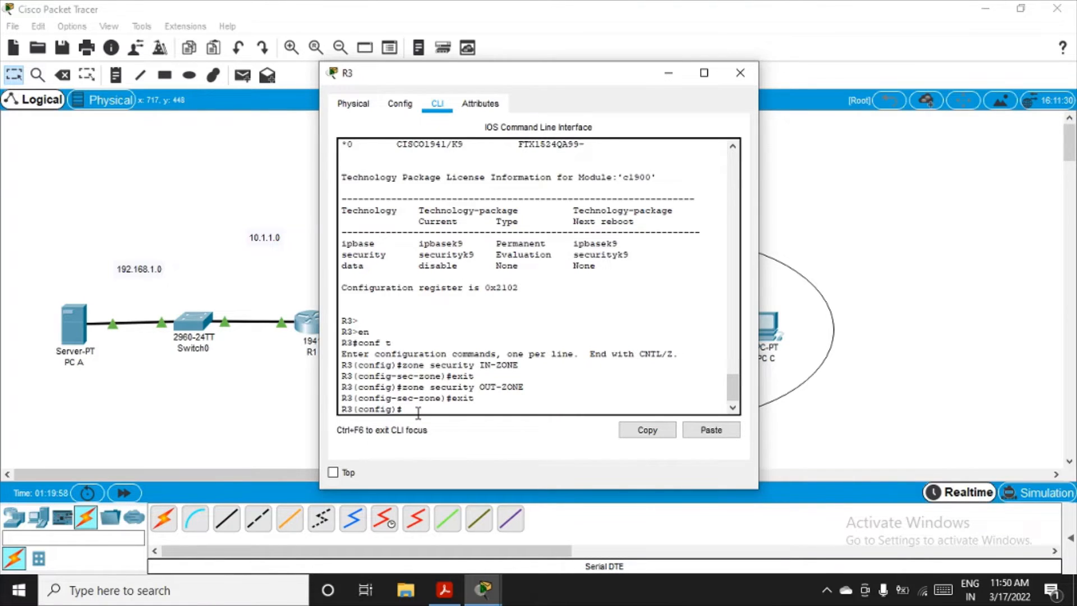
{"action": "type", "text": "access-list 101 permit"}
{"action": "type", "text": "ip"}
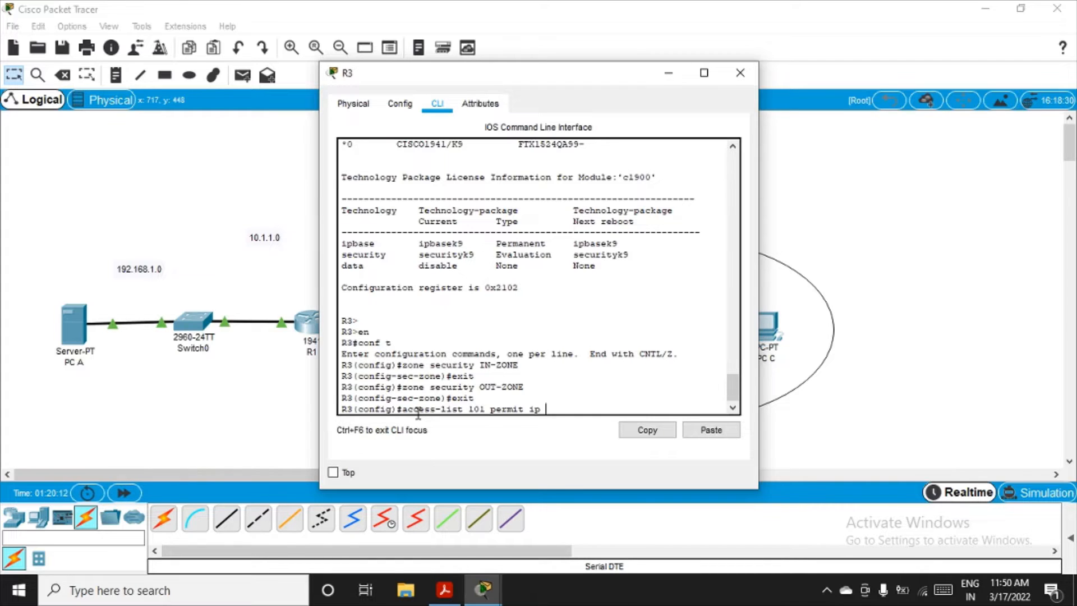
{"action": "type", "text": " 192.168.3.0"}
{"action": "mouse_move", "coordinate": [584, 79]}
{"action": "left_mouse_down"}
{"action": "mouse_move", "coordinate": [588, 416]}
{"action": "mouse_move", "coordinate": [564, 272]}
{"action": "mouse_move", "coordinate": [581, 94]}
{"action": "left_mouse_up"}
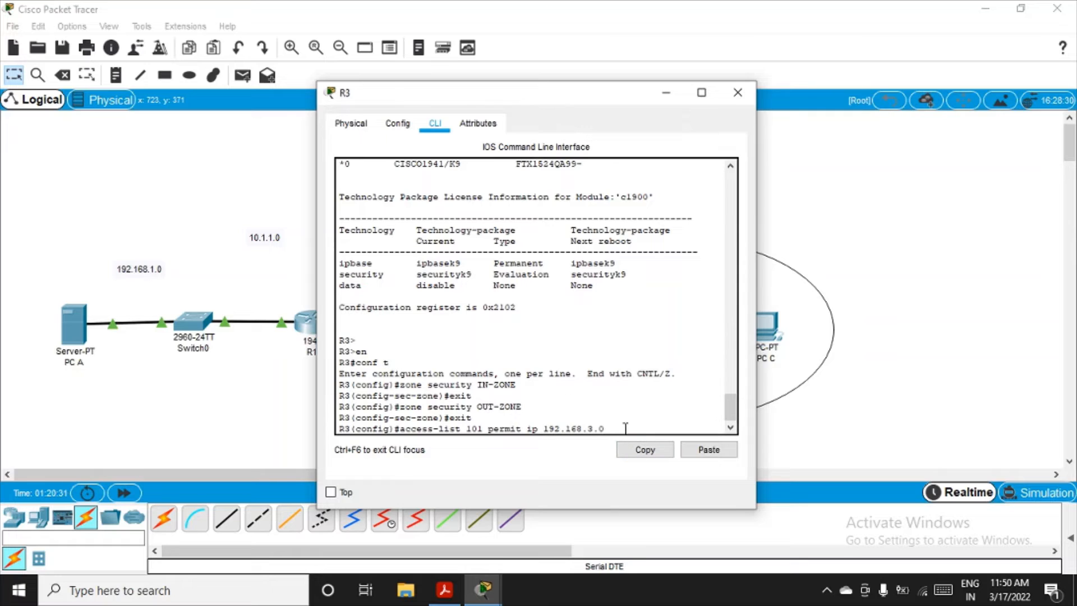
{"action": "type", "text": "0 0.0.0.255"}
{"action": "type", "text": "any"}
{"action": "key", "text": "Return"}
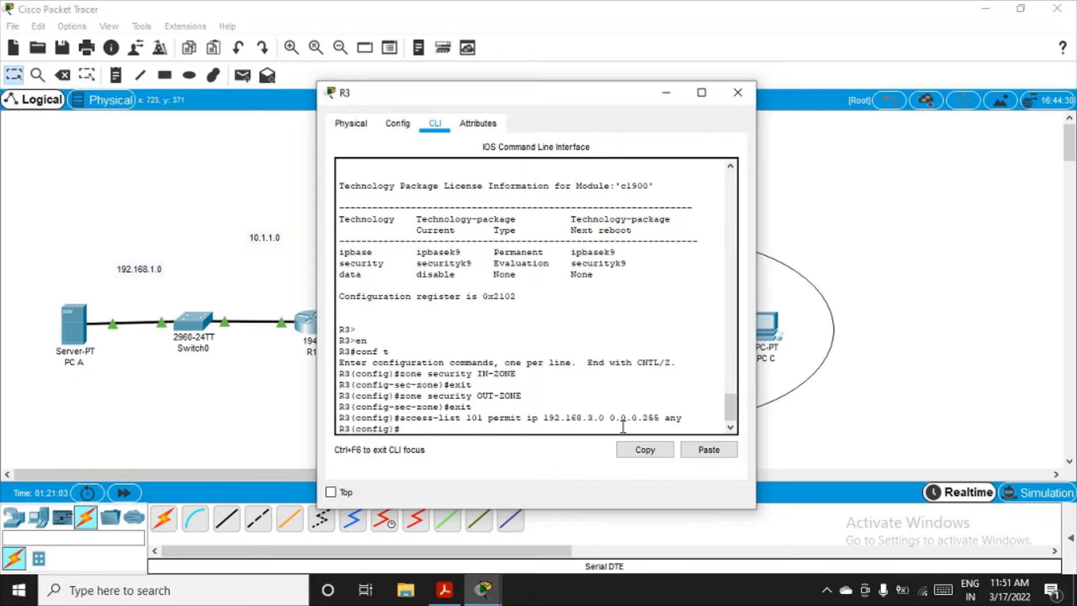
Step: Create an inspect-type class map with match-all named IN-NET-CLASS-MAP
{"action": "type", "text": "class-map type inspe"}
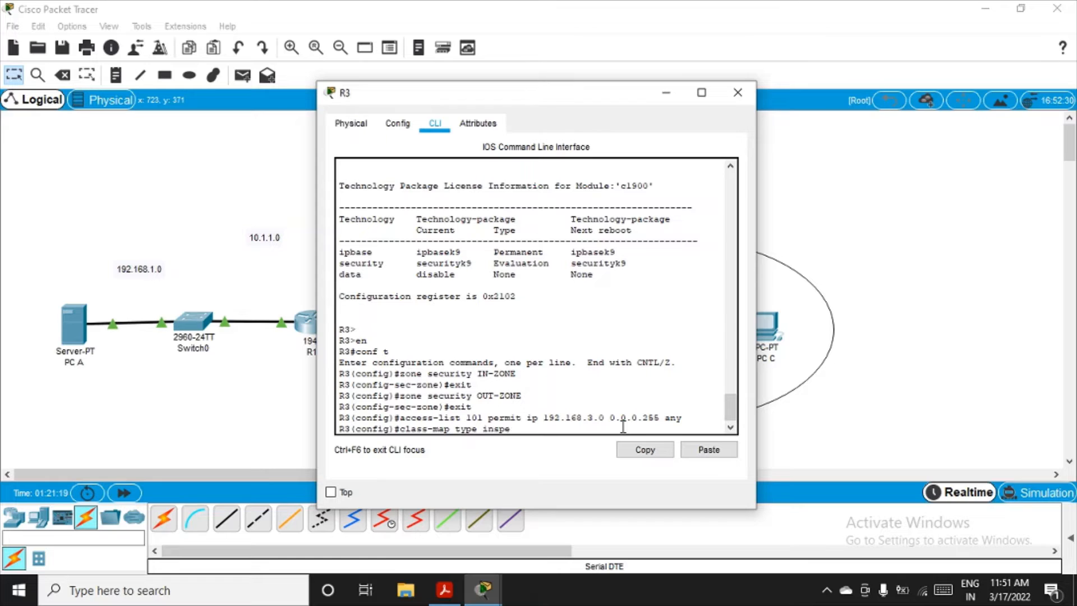
{"action": "type", "text": "ct match-all IN-NET"}
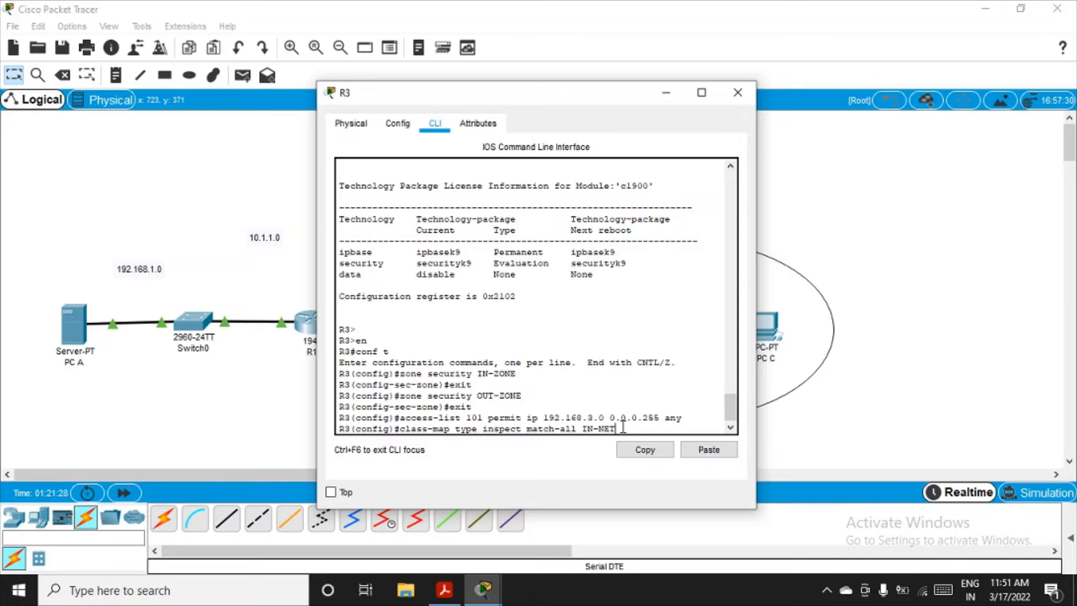
{"action": "type", "text": "-CLASS_MAP"}
{"action": "key", "text": "BackSpace"}
{"action": "key", "text": "BackSpace"}
{"action": "key", "text": "BackSpace"}
{"action": "key", "text": "BackSpace"}
{"action": "type", "text": "_MA"}
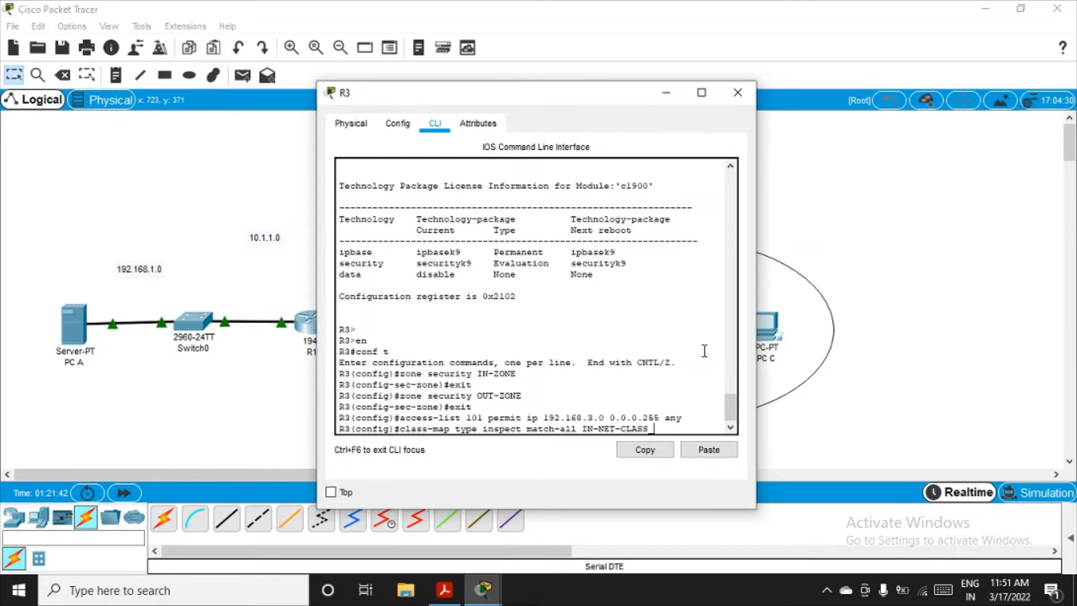
{"action": "key", "text": "BackSpace"}
{"action": "key", "text": "BackSpace"}
{"action": "key", "text": "BackSpace"}
{"action": "type", "text": "-MAP"}
{"action": "key", "text": "Return"}
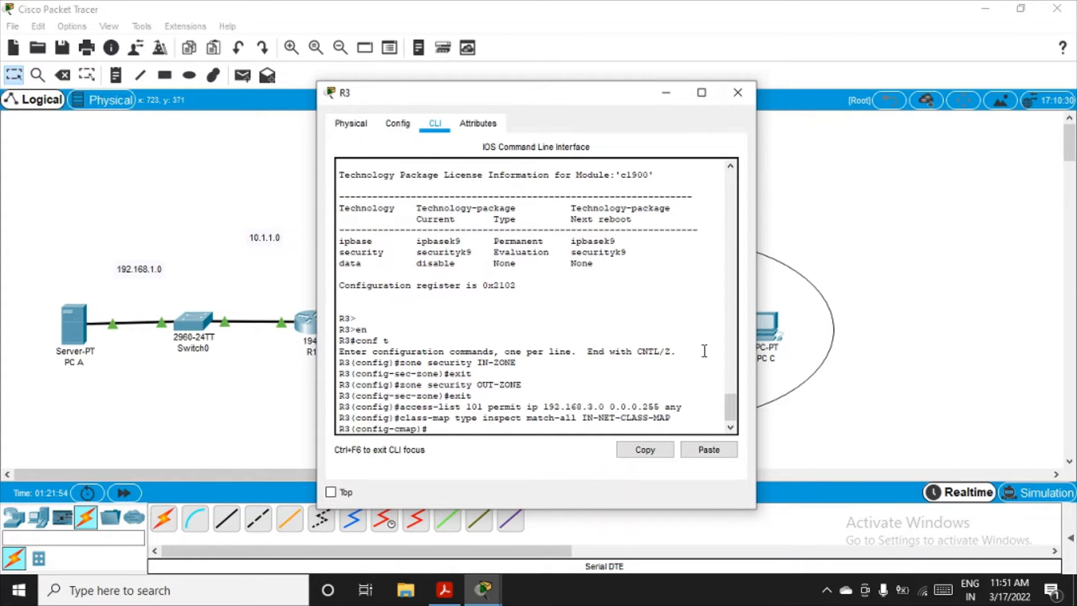
Step: Make the class map match access group 101 and exit class-map configuration
{"action": "type", "text": "match access-group"}
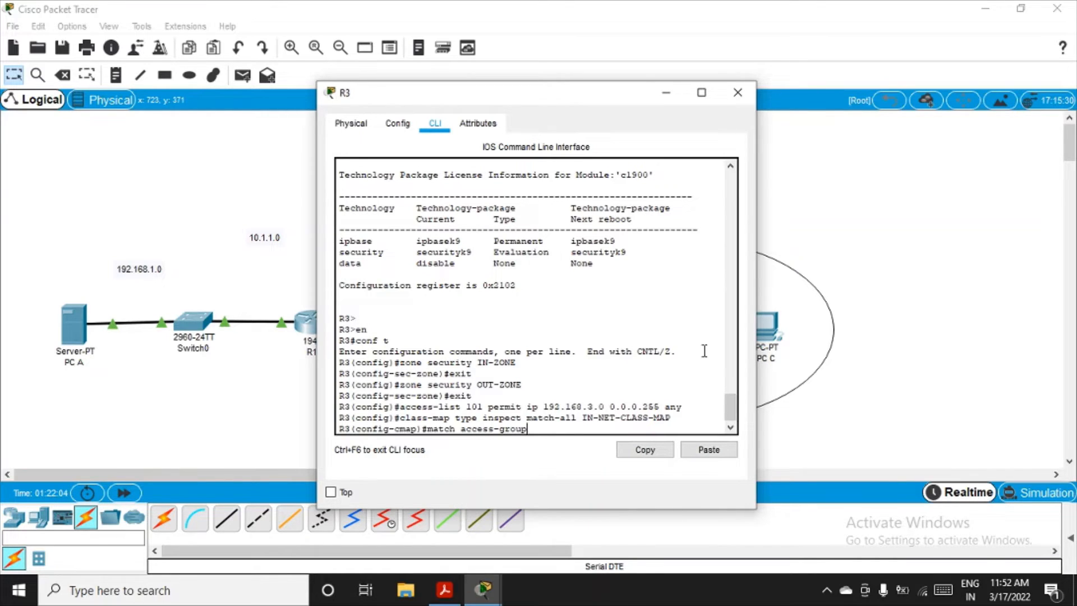
{"action": "type", "text": " 101"}
{"action": "key", "text": "Return"}
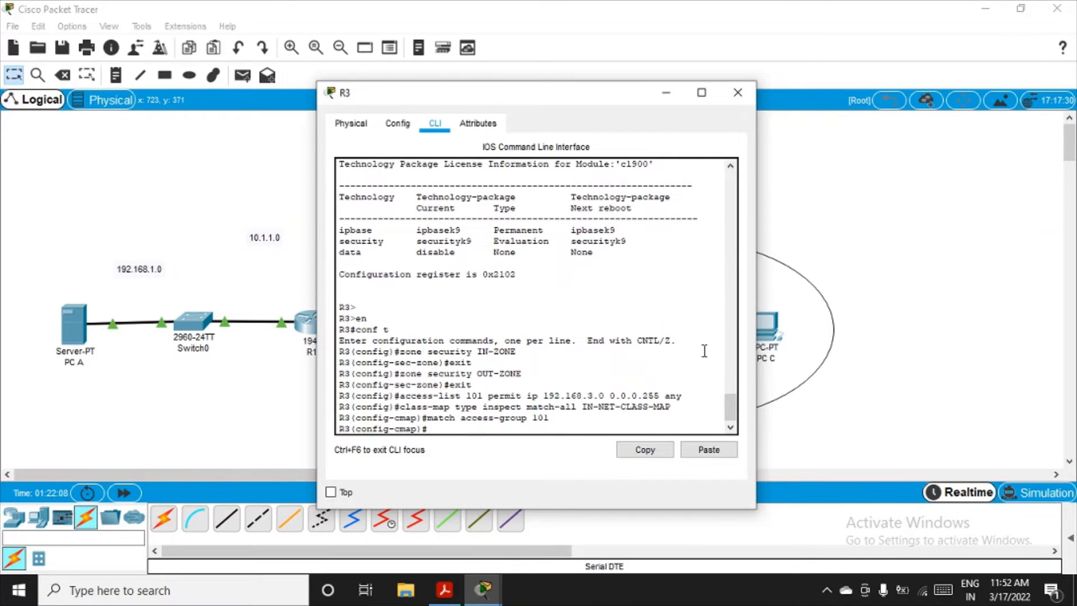
{"action": "type", "text": "exit"}
{"action": "key", "text": "Return"}
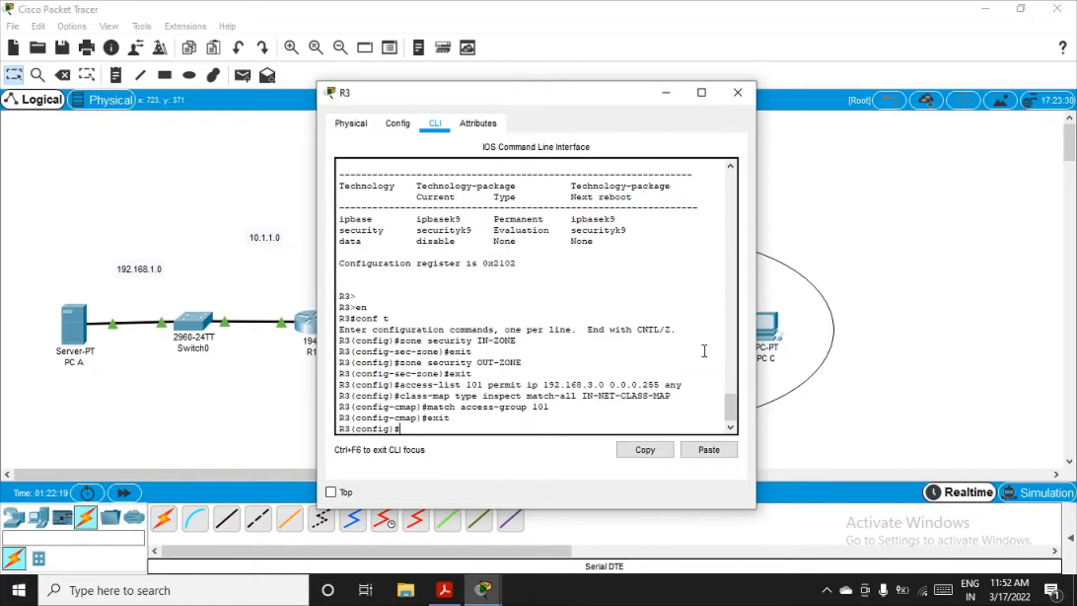
Step: Create an inspect-type policy map named IN-2-OUT-PMAP
{"action": "type", "text": "p"}
{"action": "type", "text": "pl"}
{"action": "key", "text": "BackSpace"}
{"action": "key", "text": "BackSpace"}
{"action": "type", "text": "olicymap"}
{"action": "key", "text": "BackSpace"}
{"action": "key", "text": "BackSpace"}
{"action": "key", "text": "BackSpace"}
{"action": "type", "text": "-map type ins"}
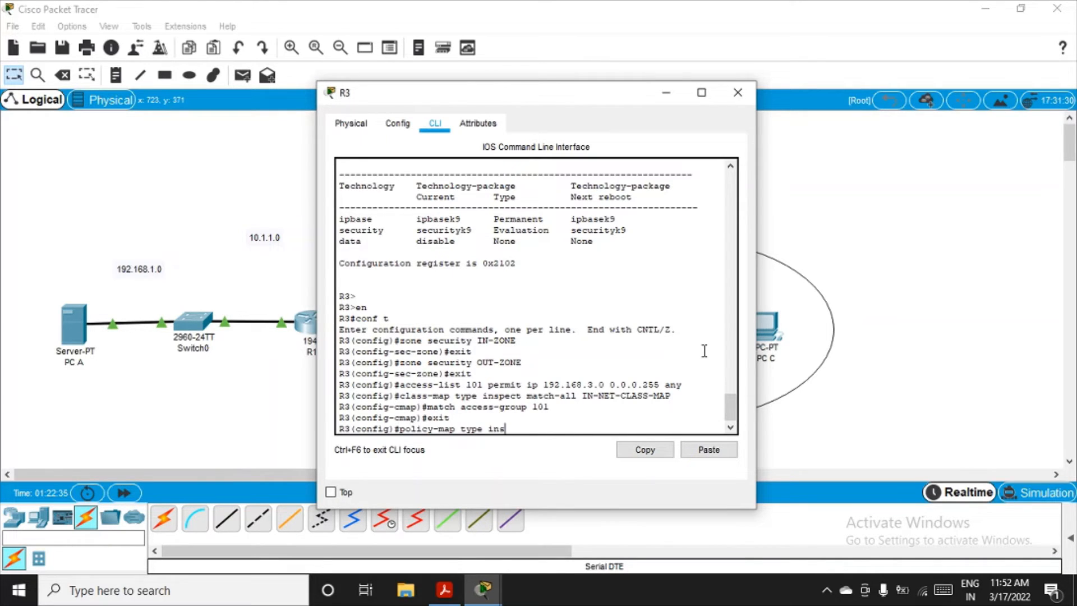
{"action": "type", "text": "pect"}
{"action": "type", "text": "IN-2-OUT-PMA"}
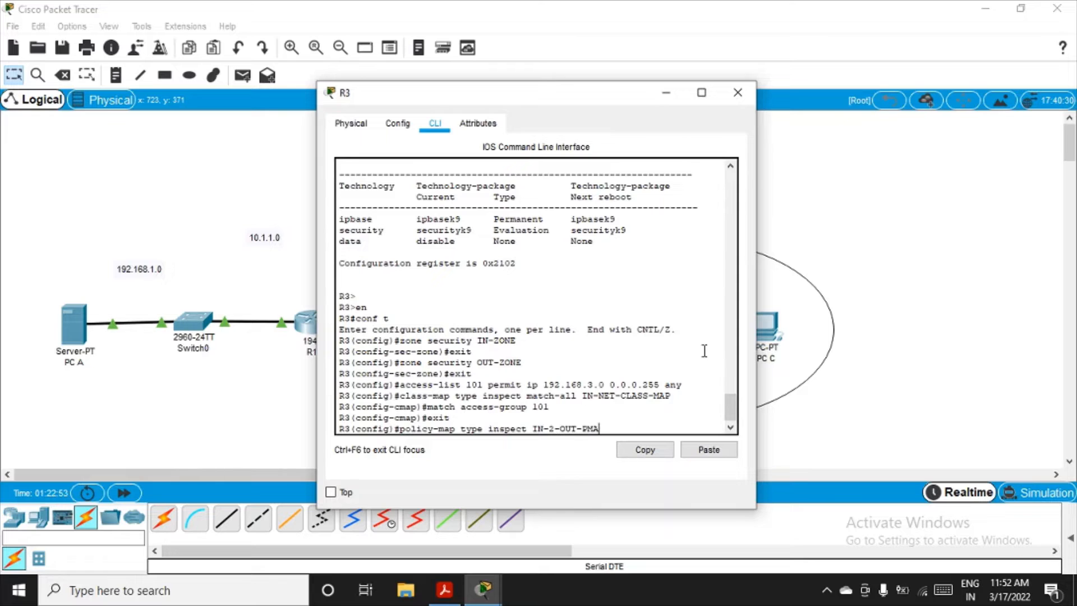
{"action": "type", "text": "P"}
{"action": "key", "text": "Return"}
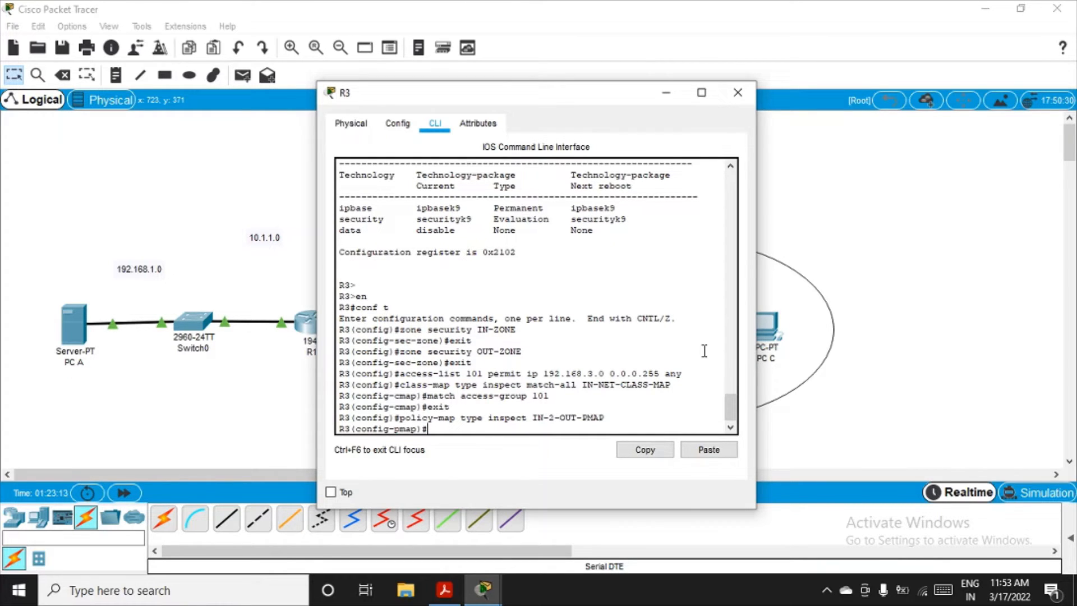
Step: Reference the inspect-type class IN-NET-CLASS-MAP inside the policy map
{"action": "type", "text": "class type inspect"}
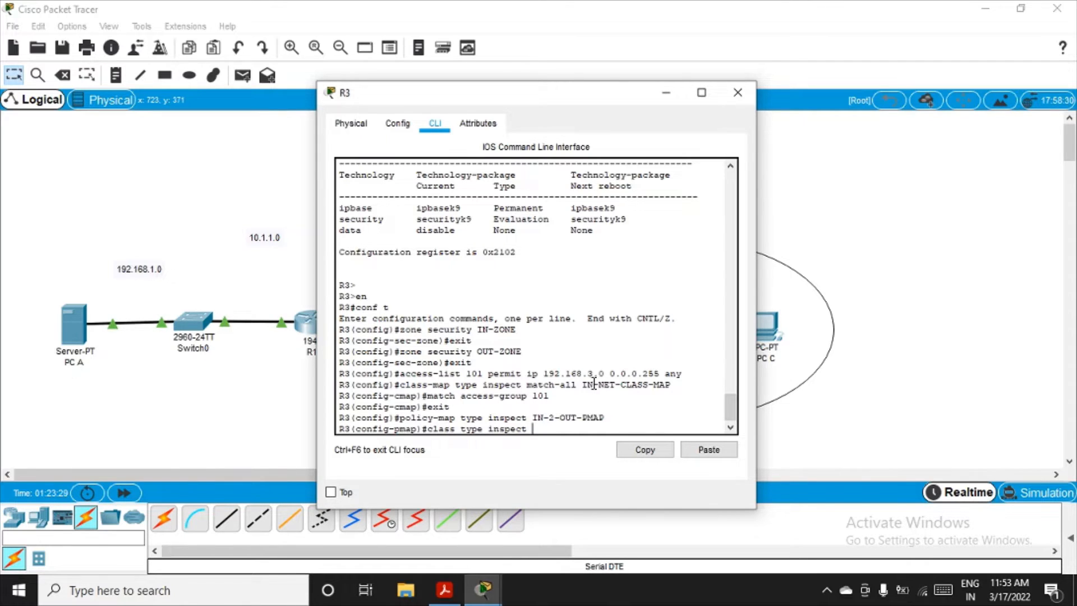
{"action": "left_click_drag", "start_coordinate": [582, 385], "coordinate": [667, 387]}
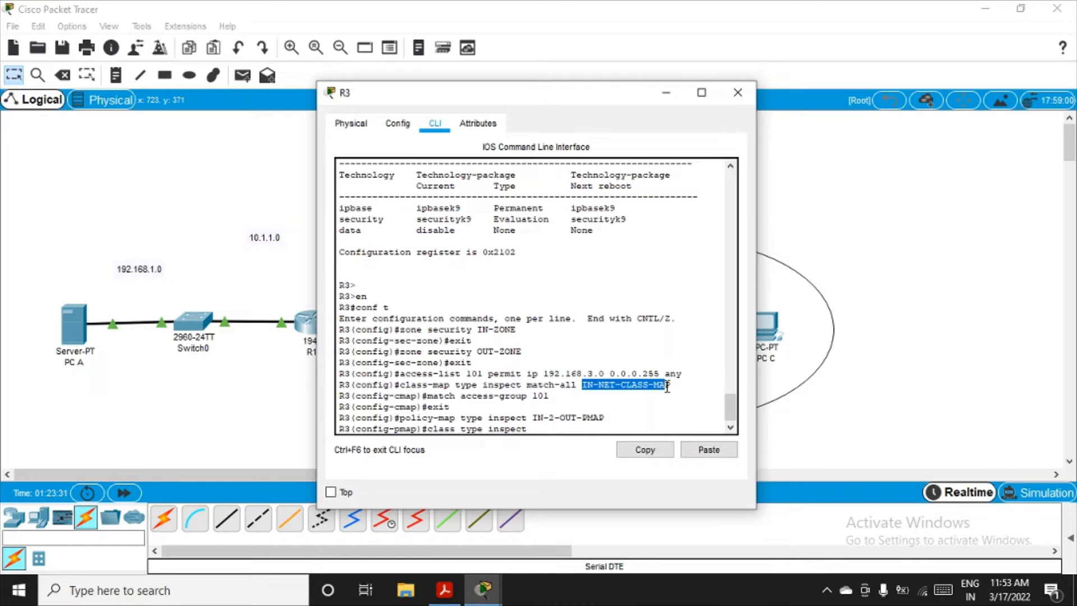
{"action": "left_click", "coordinate": [542, 428]}
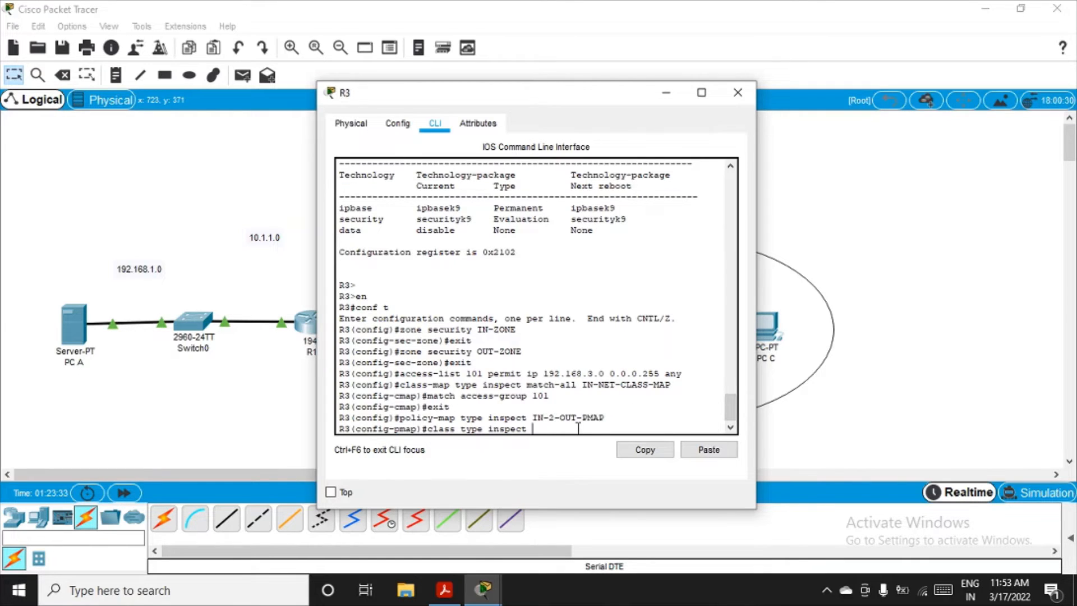
{"action": "type", "text": "IN-NET-CLASS-MAP"}
{"action": "key", "text": "Return"}
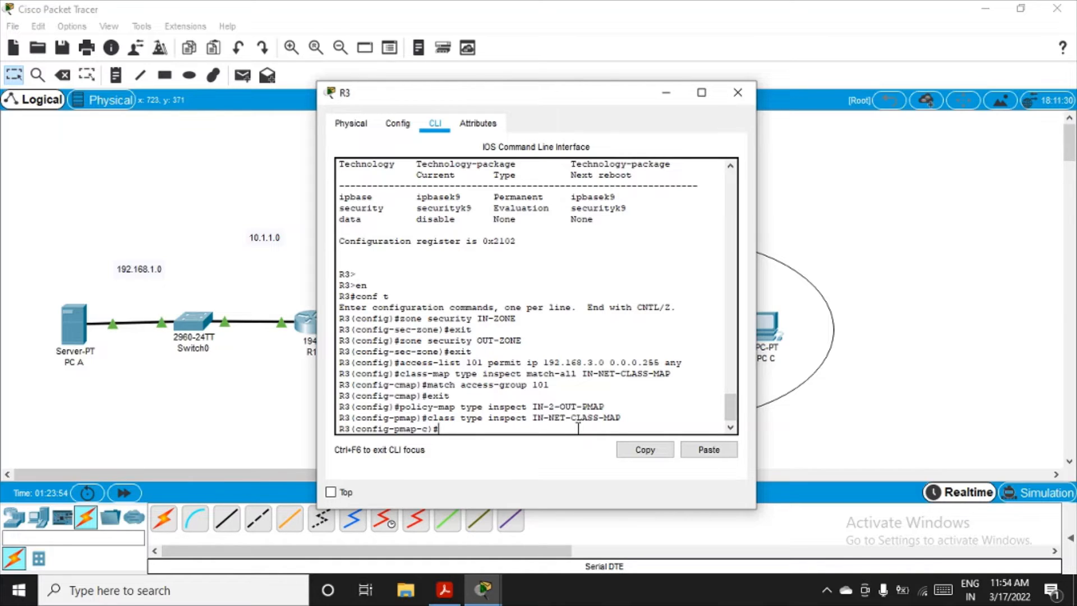
Step: Set the policy action for the class to inspect and exit policy-map class configuration
{"action": "type", "text": "inspect"}
{"action": "key", "text": "Return"}
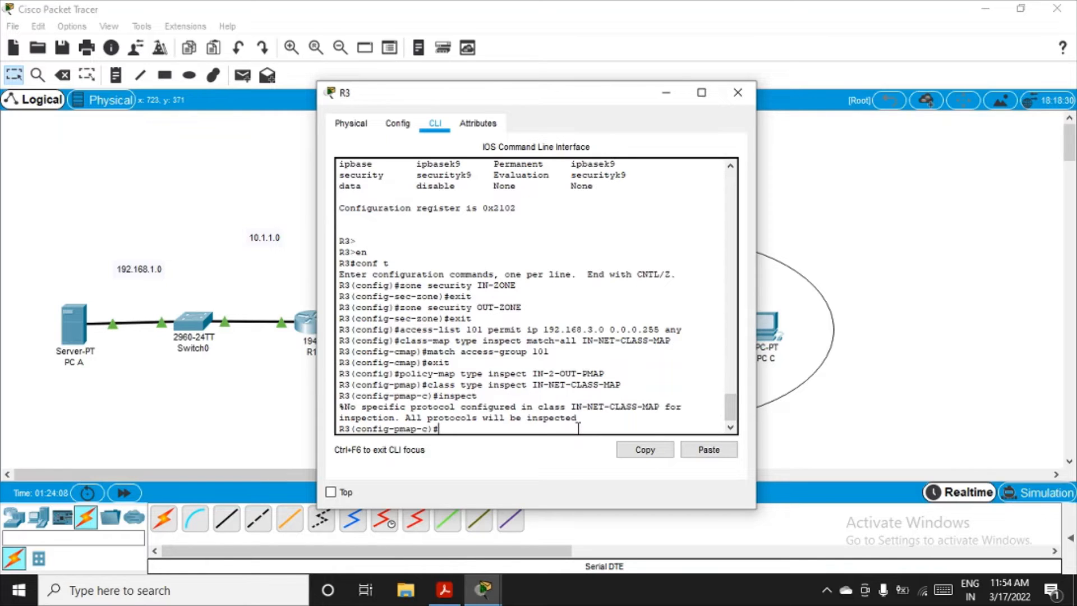
{"action": "type", "text": "exit"}
{"action": "key", "text": "Return"}
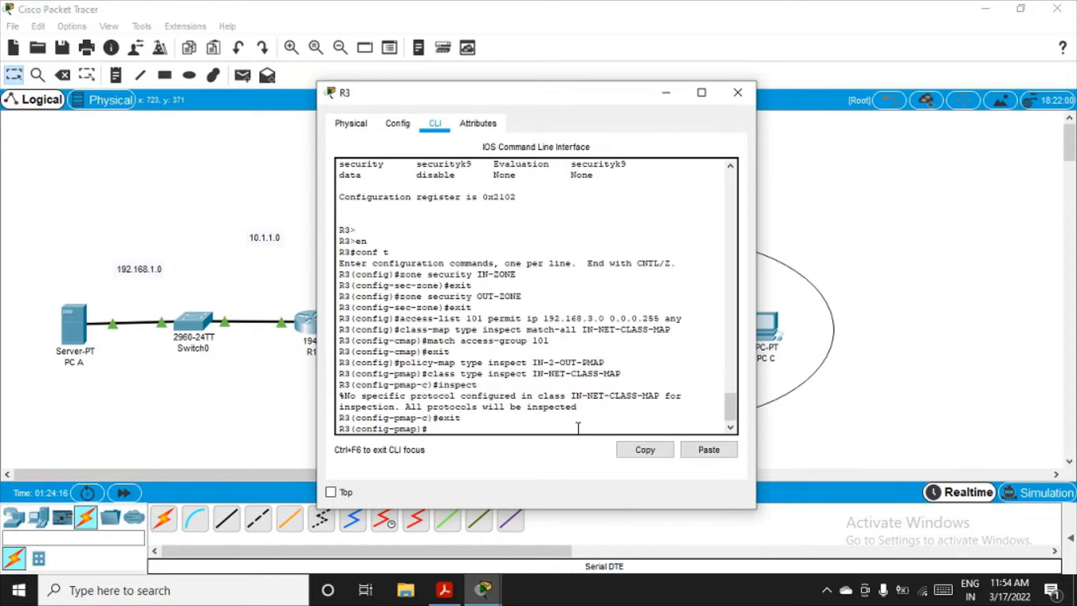
Step: Exit policy-map configuration and create zone pair IN-2-OUT-ZPAIR with source IN-ZONE and destination OUT-ZONE
{"action": "type", "text": "exit"}
{"action": "key", "text": "Return"}
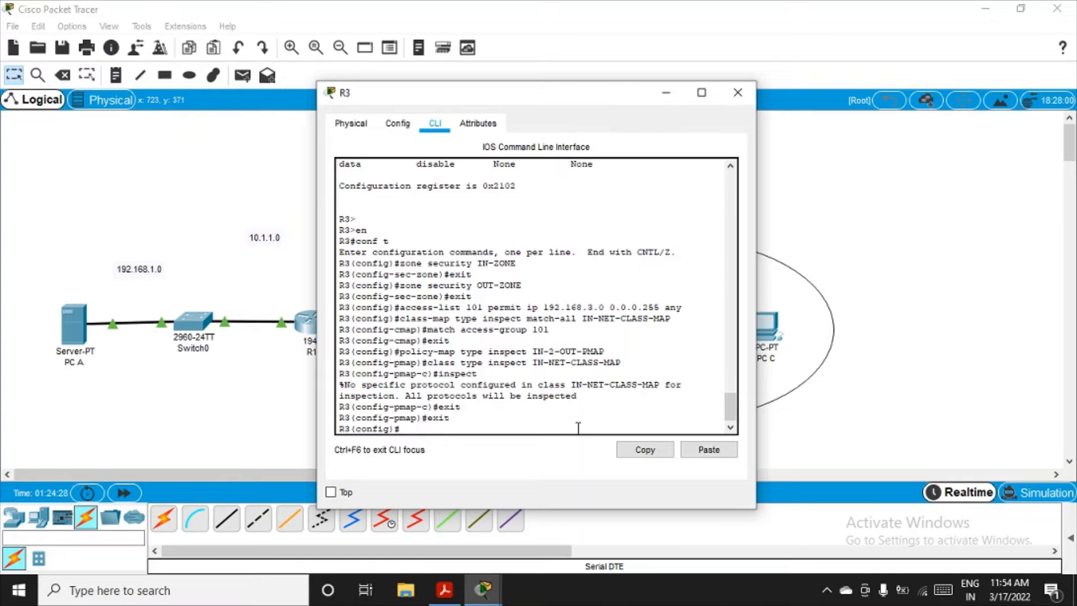
{"action": "type", "text": "zone-pair"}
{"action": "type", "text": "security"}
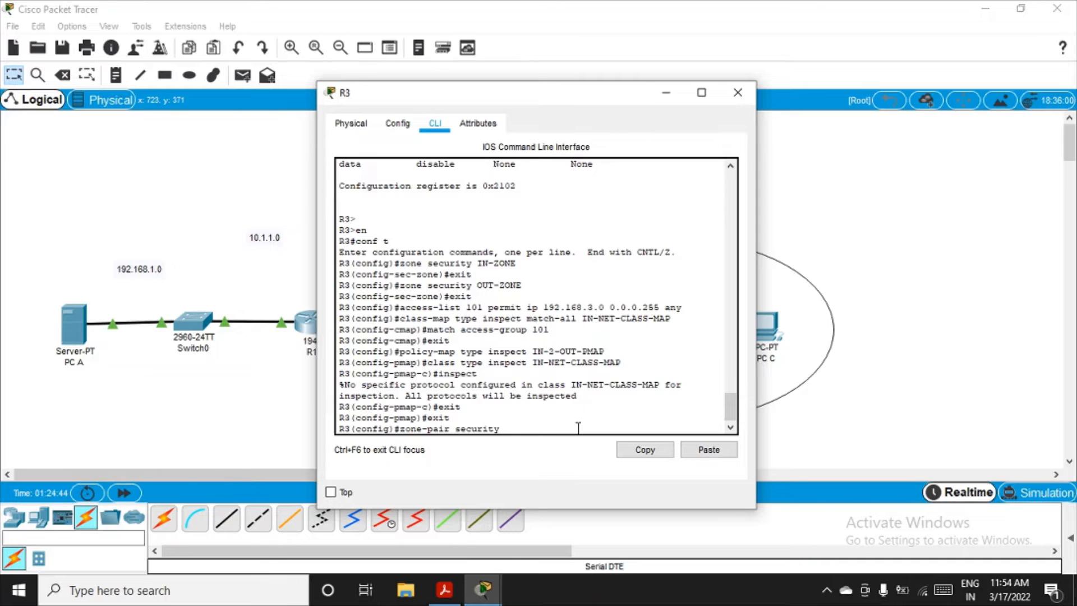
{"action": "type", "text": "IN-2-OUT-ZPAIR source"}
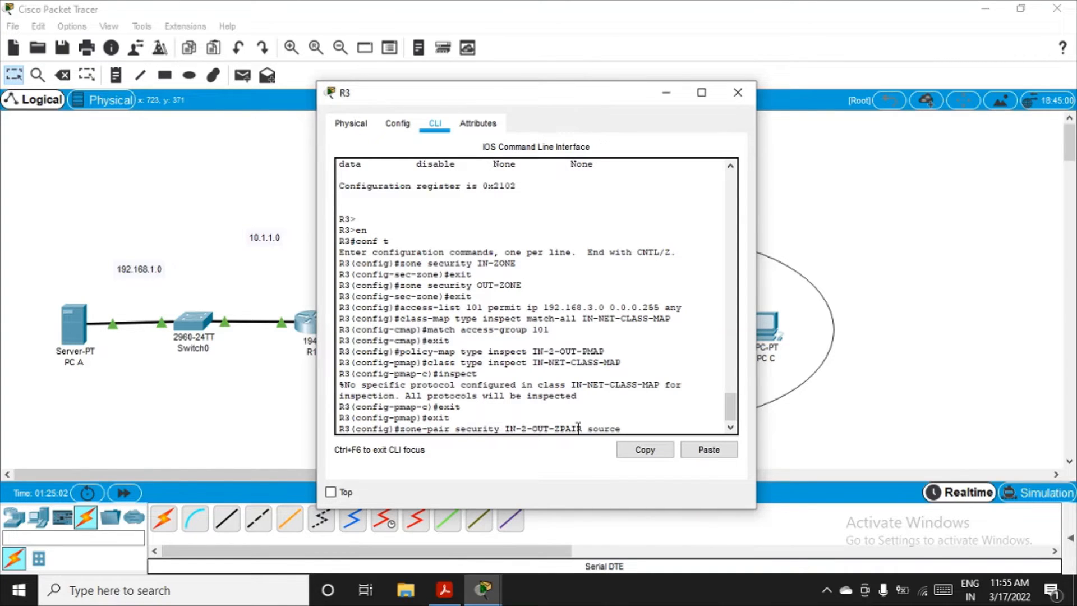
{"action": "type", "text": " IN-ZONE destination OU"}
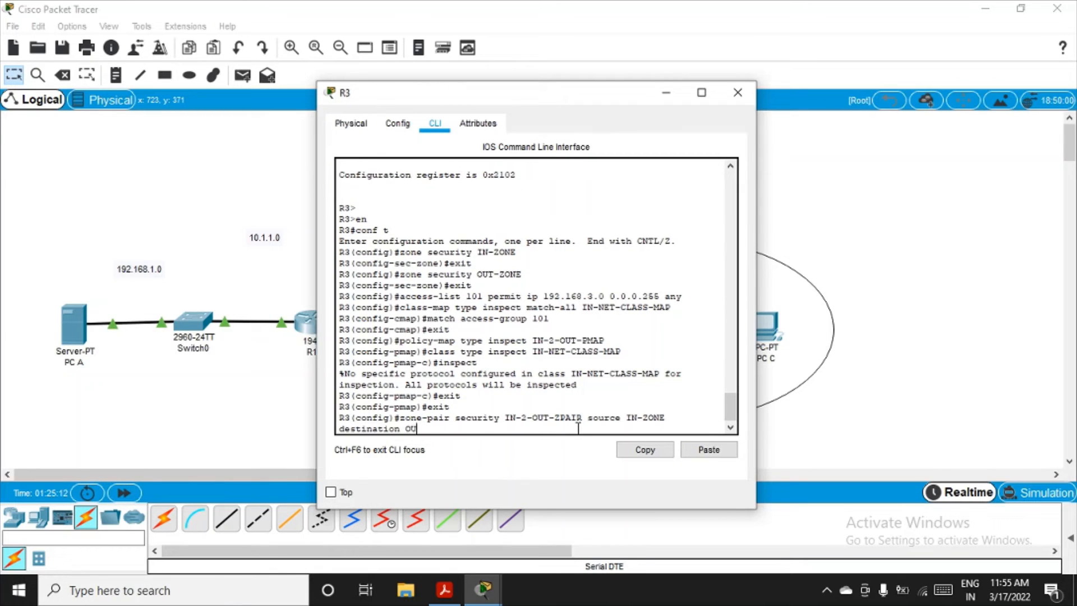
{"action": "type", "text": "T-ZONE"}
{"action": "key", "text": "Return"}
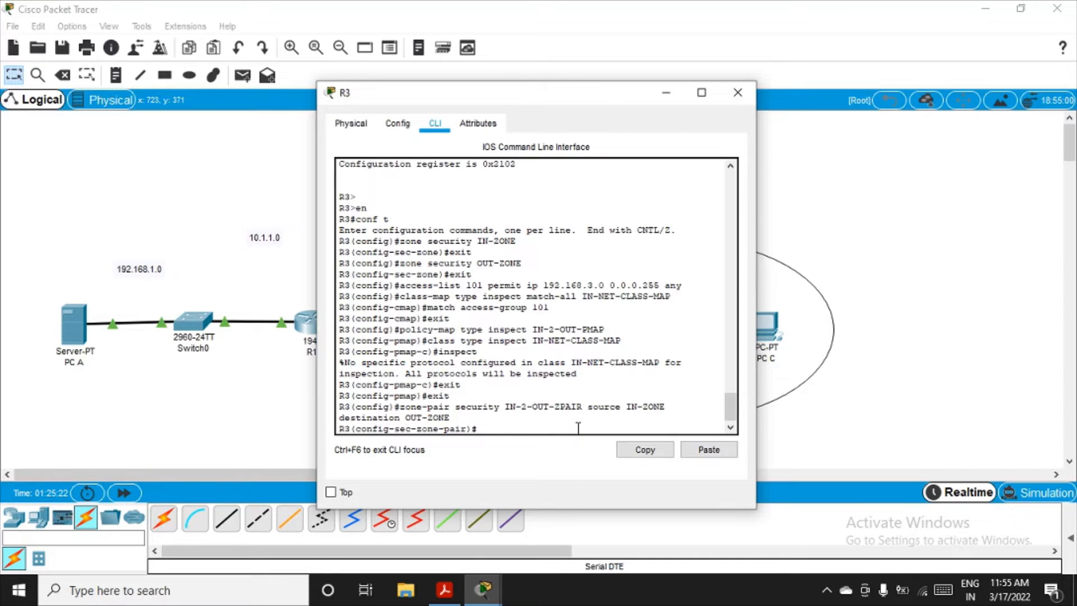
Step: Attach the inspect-type service policy IN-2-OUT-PMAP to the zone pair and exit zone-pair configuration
{"action": "type", "text": "service-poliy"}
{"action": "key", "text": "BackSpace"}
{"action": "type", "text": "cy type inspect"}
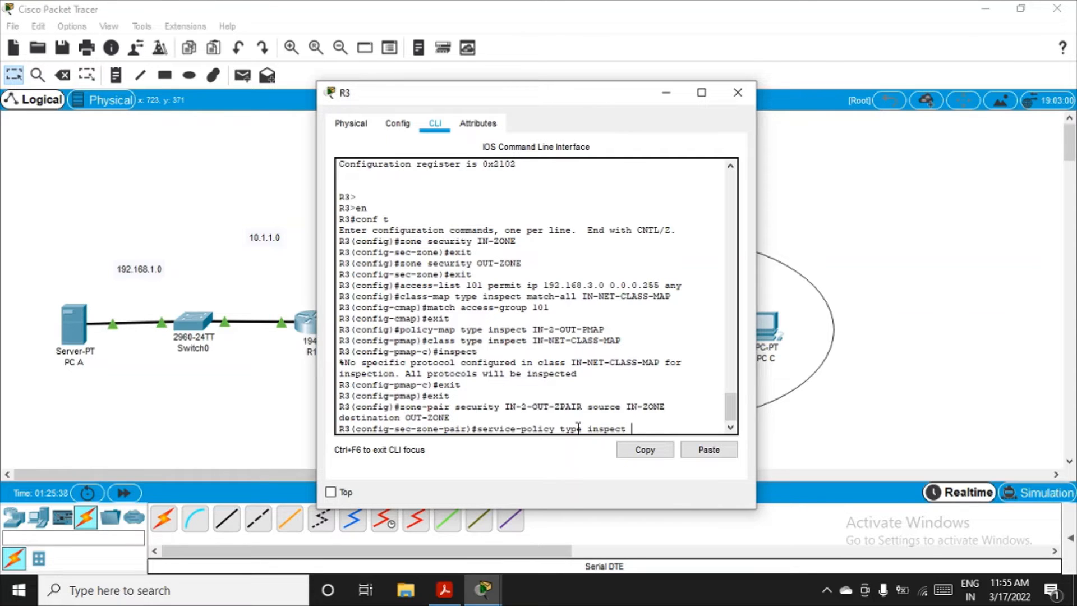
{"action": "type", "text": " IN"}
{"action": "left_click_drag", "start_coordinate": [534, 331], "coordinate": [605, 331]}
{"action": "left_click", "coordinate": [650, 426]}
{"action": "type", "text": "-2-OUT-PMAP"}
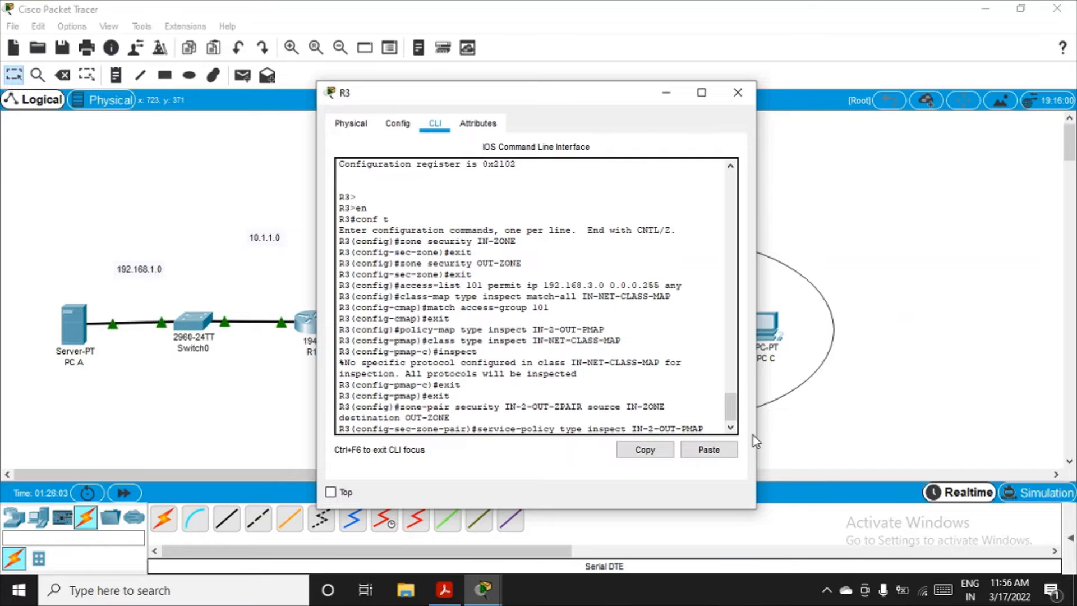
{"action": "key", "text": "Return"}
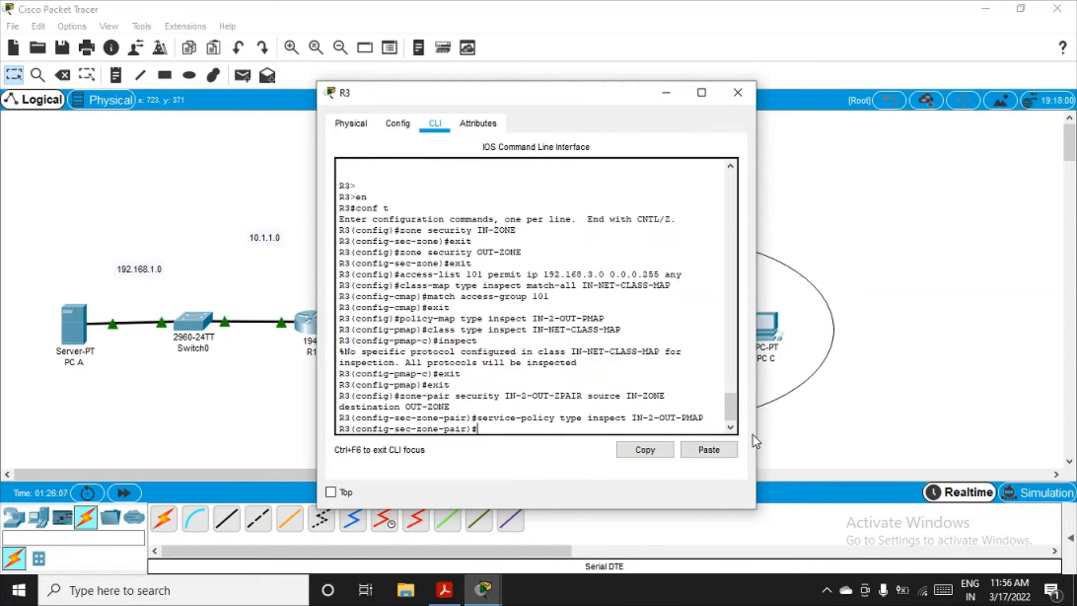
{"action": "type", "text": "exit"}
{"action": "key", "text": "Return"}
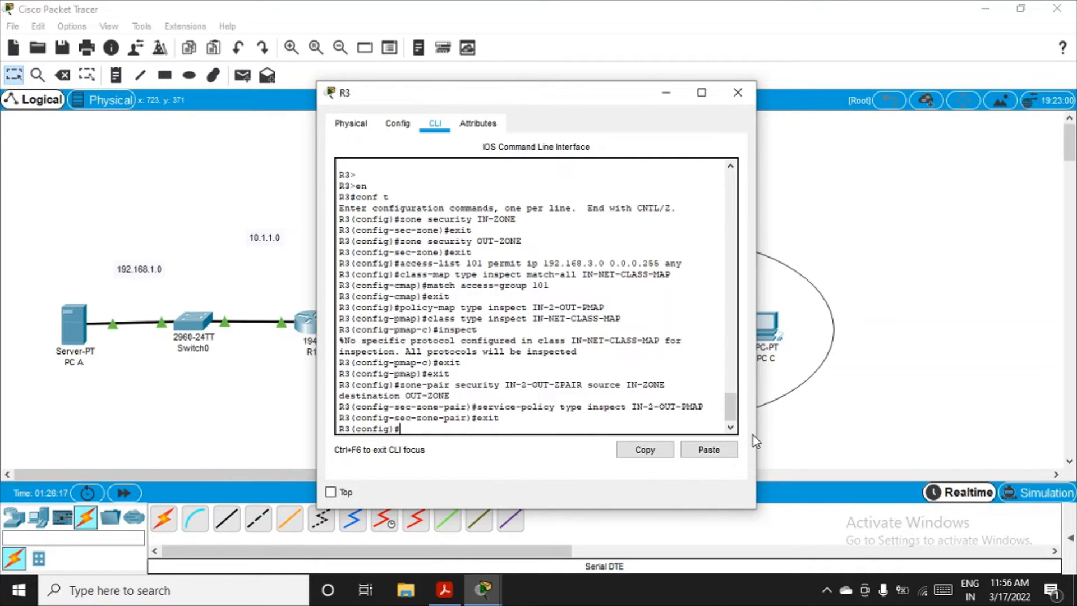
Step: Assign R3's interface g0/0 to security zone IN-ZONE and exit interface configuration
{"action": "left_click", "coordinate": [669, 93]}
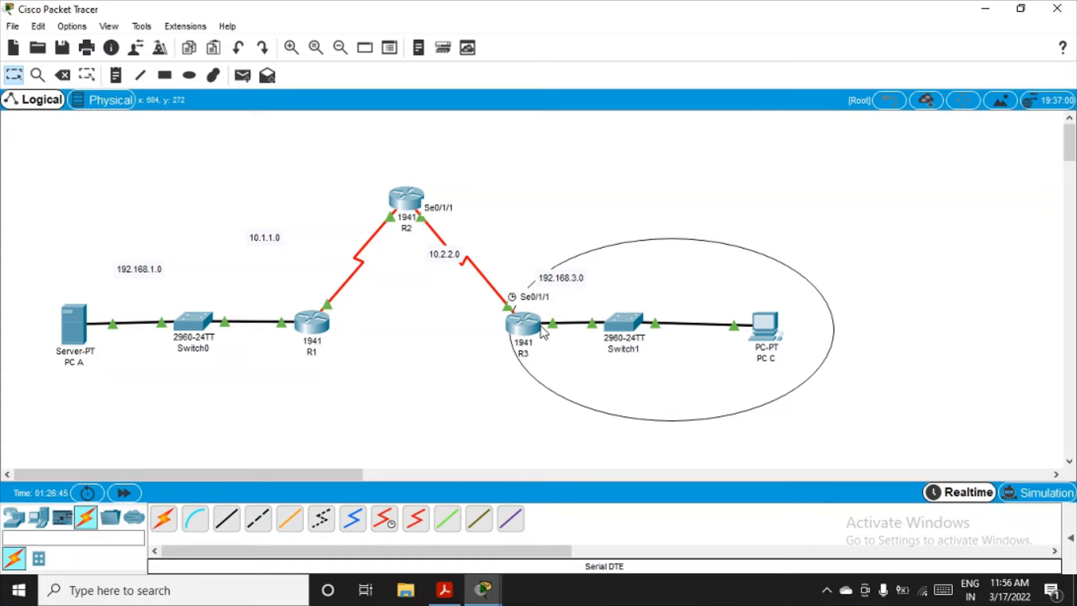
{"action": "left_click", "coordinate": [483, 590]}
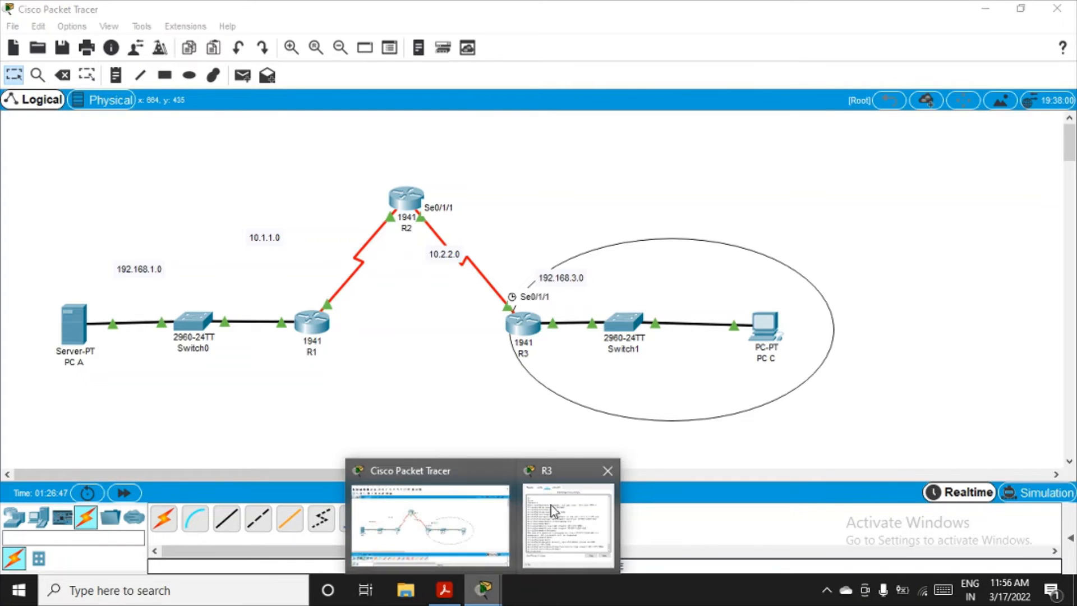
{"action": "left_click", "coordinate": [564, 522]}
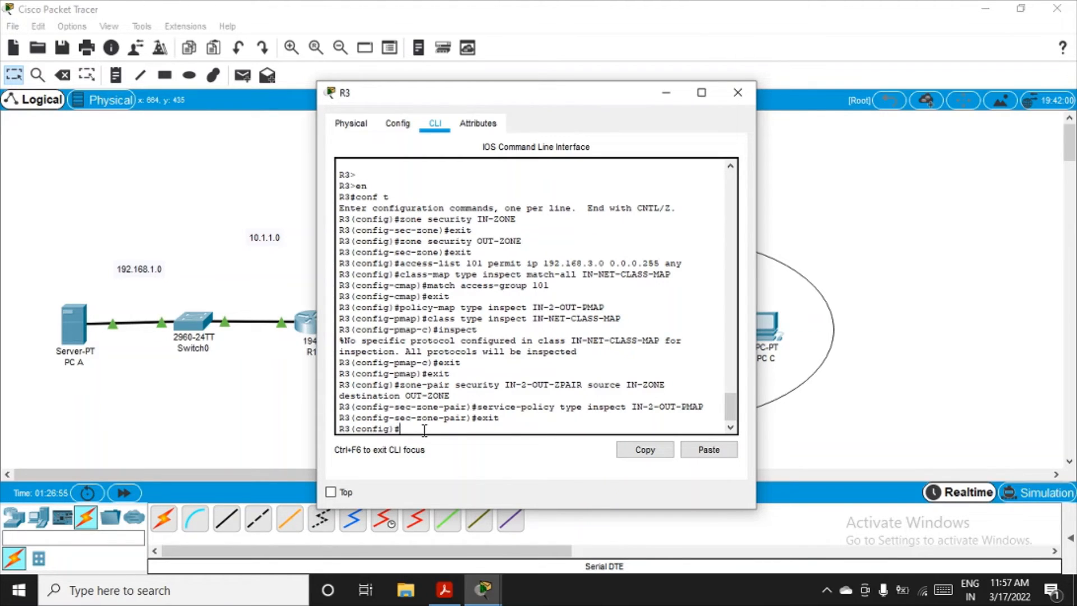
{"action": "type", "text": "int "}
{"action": "type", "text": "f0"}
{"action": "type", "text": "/0"}
{"action": "key", "text": "Return"}
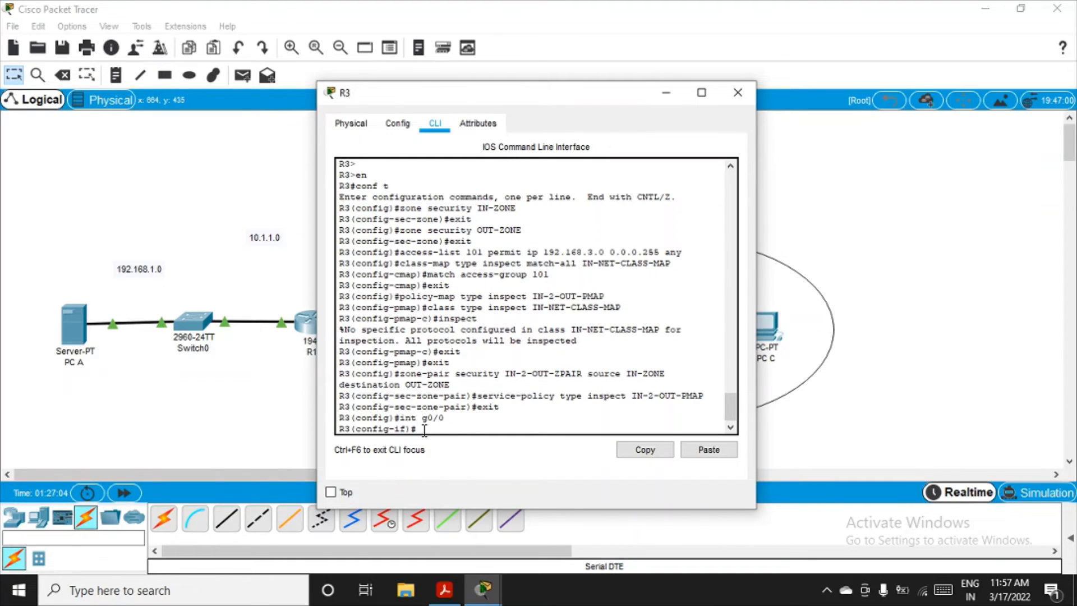
{"action": "type", "text": "zone-member security IN-"}
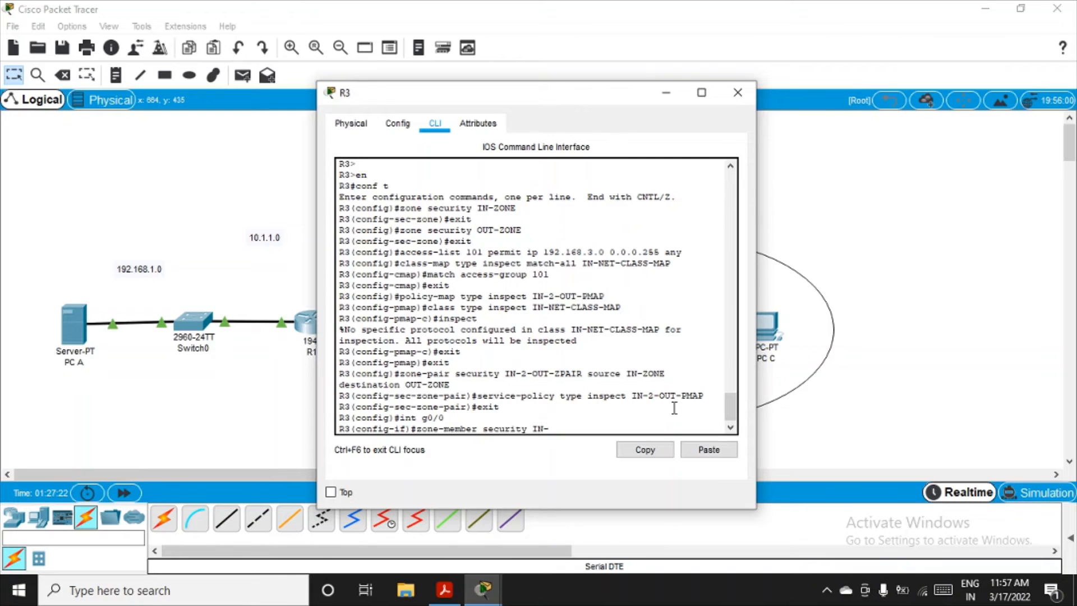
{"action": "type", "text": "ZONE"}
{"action": "key", "text": "Return"}
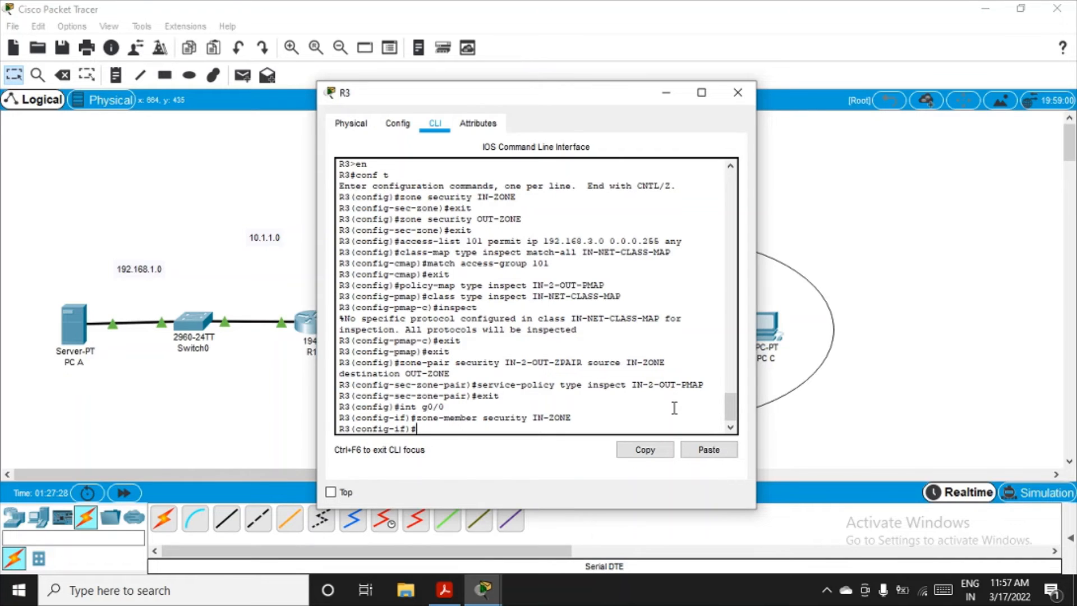
{"action": "type", "text": "exit"}
{"action": "key", "text": "Return"}
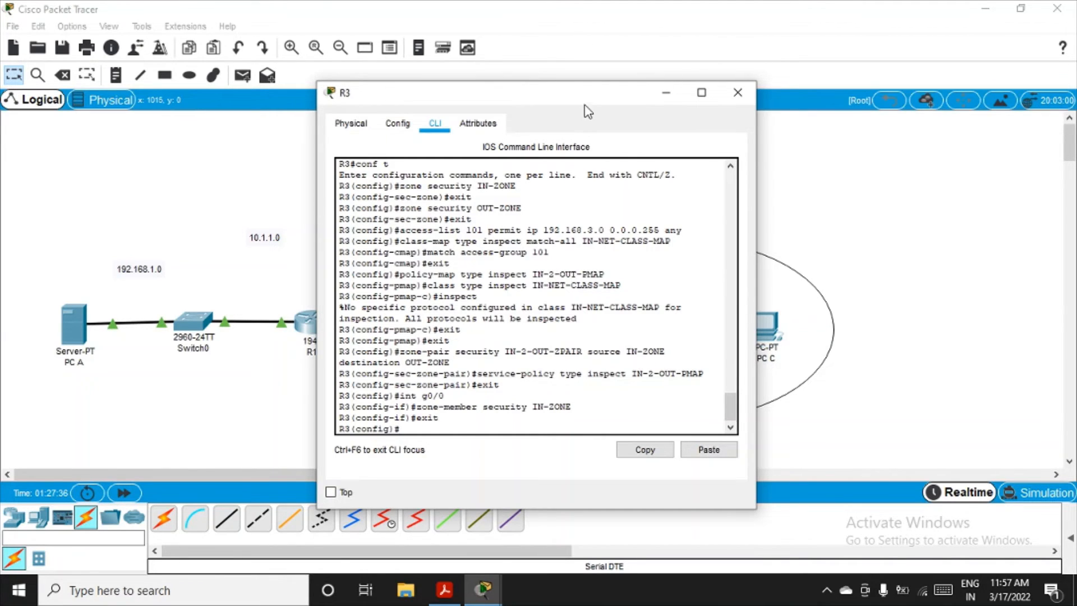
Step: Assign R3's serial interface se0/1/1 to security zone OUT-ZONE and exit interface configuration
{"action": "left_click_drag", "start_coordinate": [561, 92], "coordinate": [592, 396]}
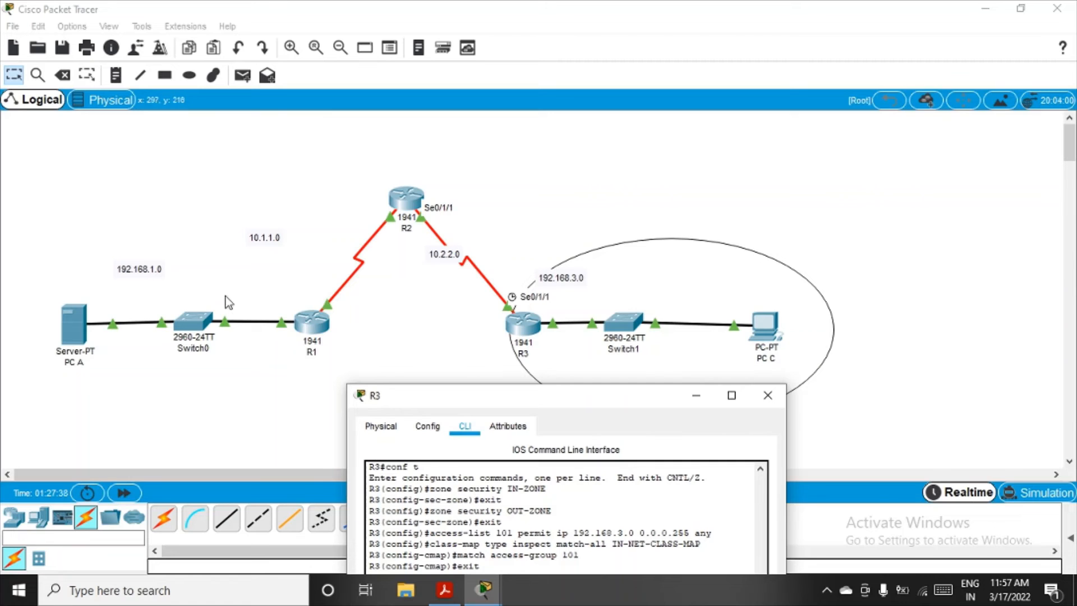
{"action": "double_click", "coordinate": [585, 403]}
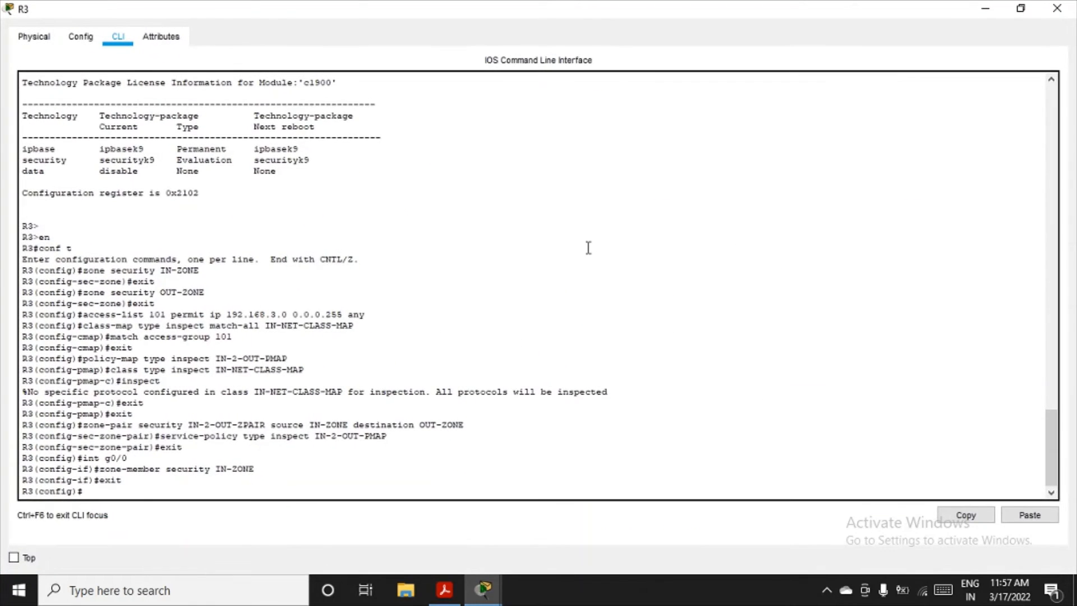
{"action": "left_click", "coordinate": [1020, 9]}
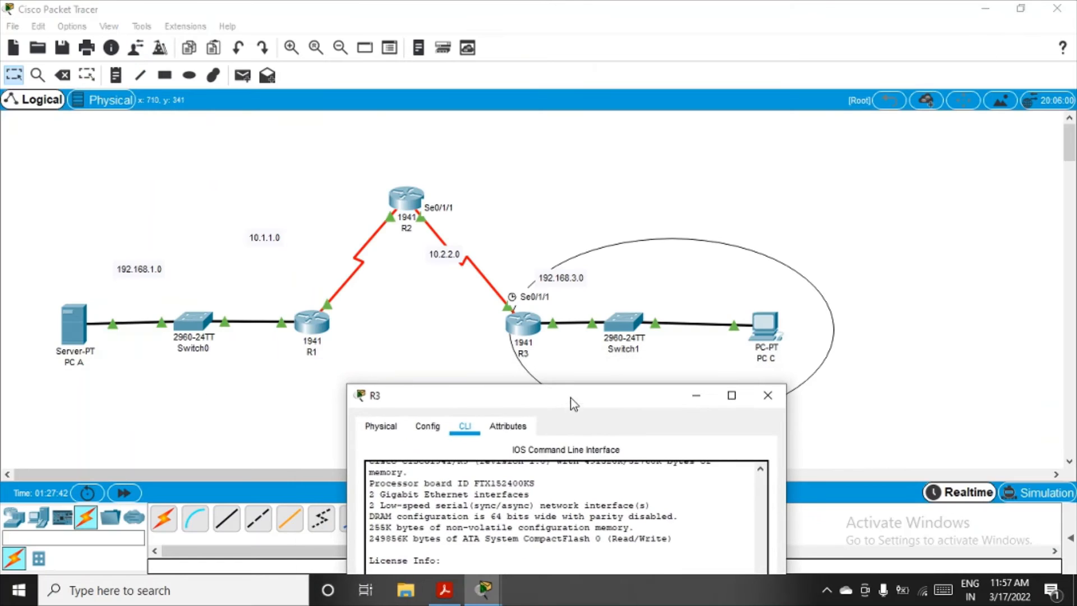
{"action": "left_click_drag", "start_coordinate": [571, 398], "coordinate": [681, 94]}
{"action": "scroll", "coordinate": [586, 410], "scroll_direction": "down", "scroll_amount": 12}
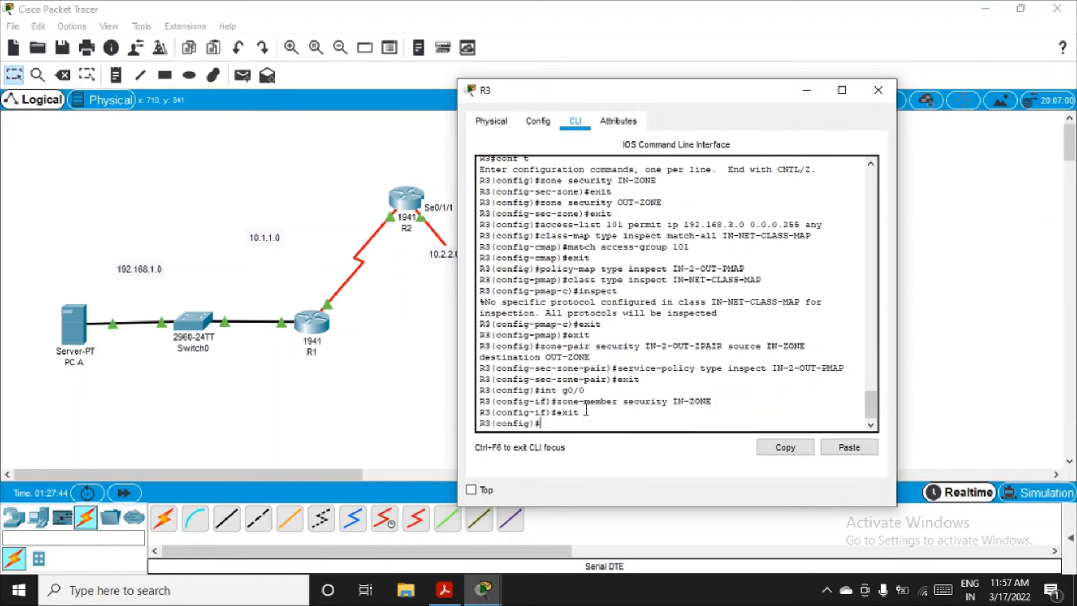
{"action": "type", "text": "int se"}
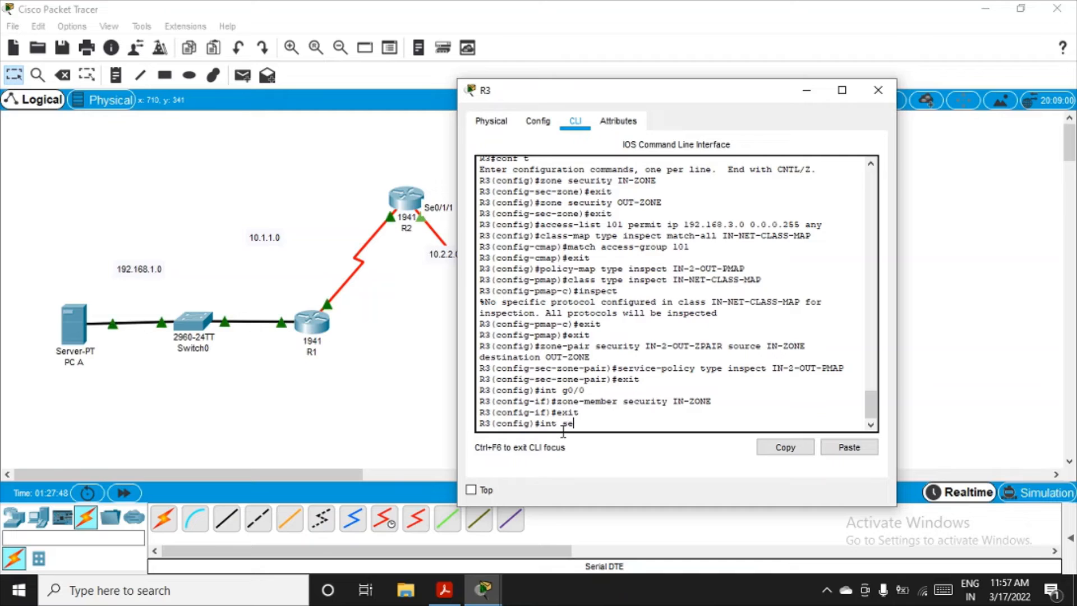
{"action": "type", "text": "0/1/1"}
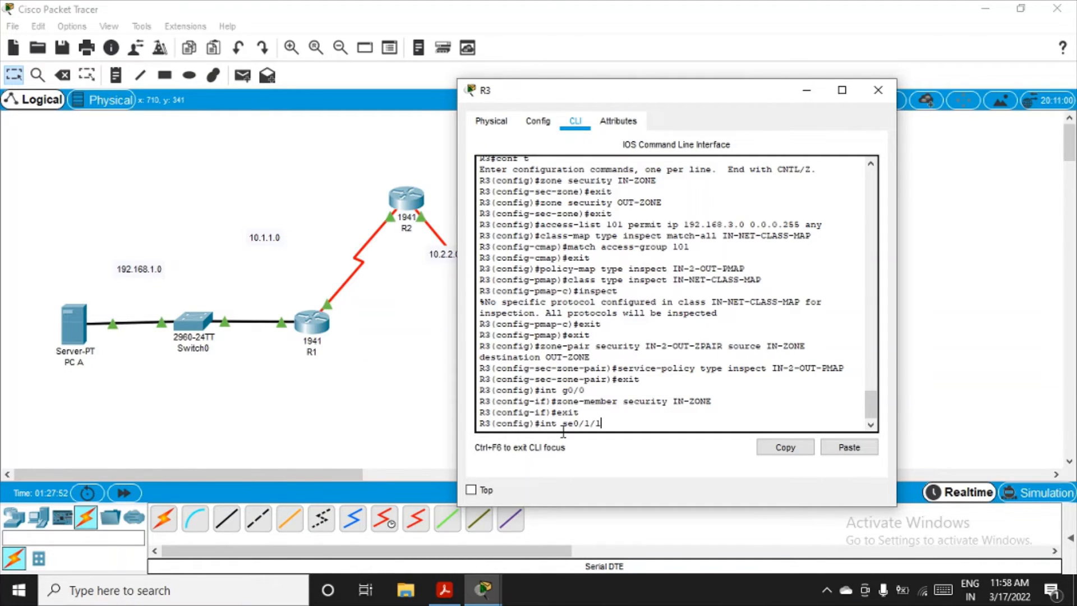
{"action": "key", "text": "Return"}
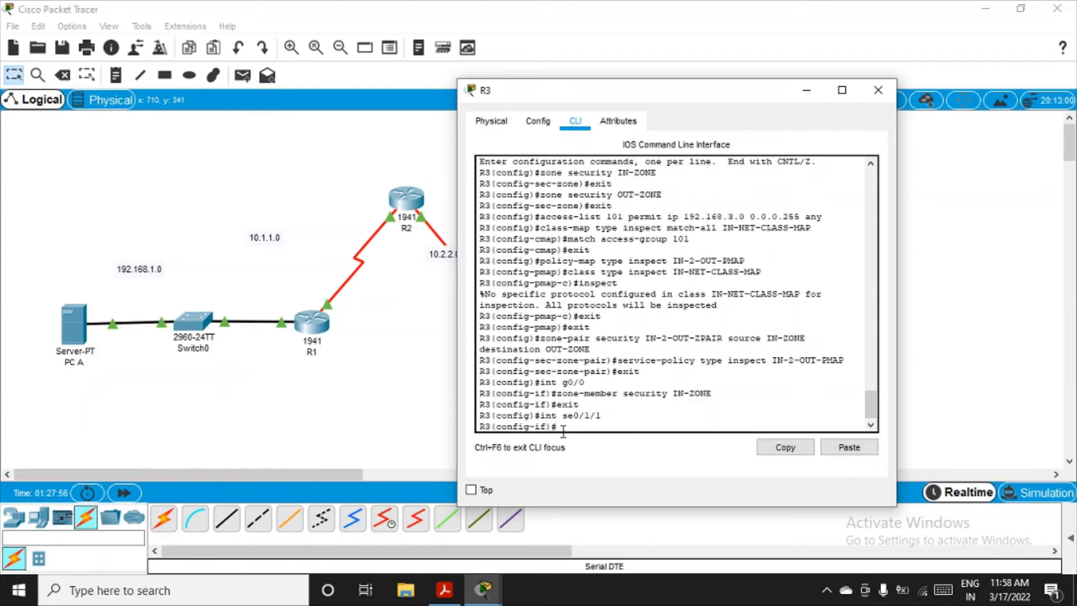
{"action": "key", "text": "Up"}
{"action": "key", "text": "Up"}
{"action": "key", "text": "Up"}
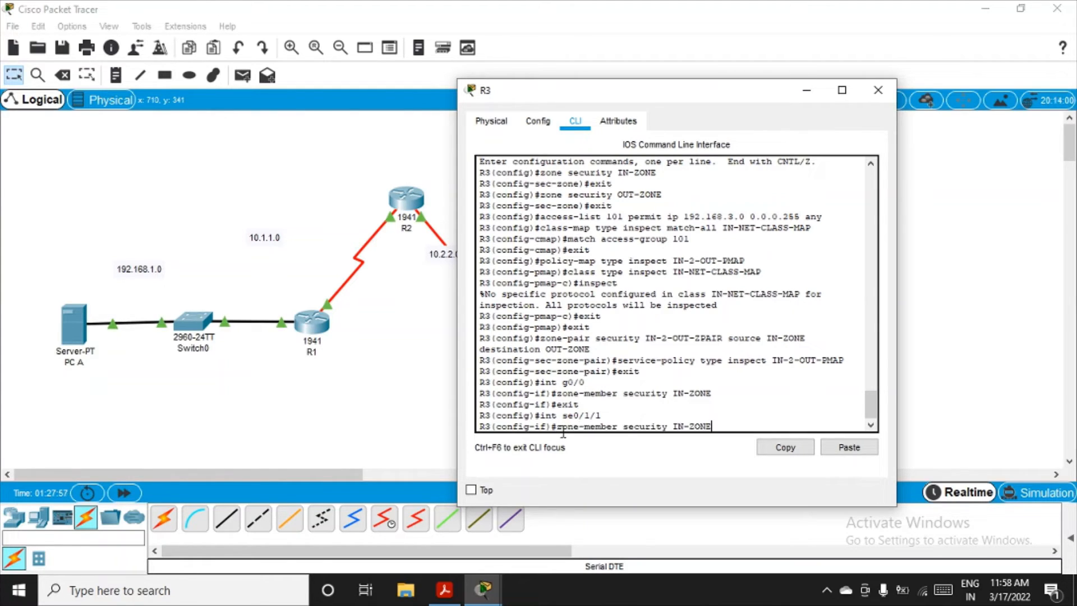
{"action": "key", "text": "Left"}
{"action": "key", "text": "BackSpace"}
{"action": "key", "text": "BackSpace"}
{"action": "type", "text": "OUT"}
{"action": "key", "text": "Return"}
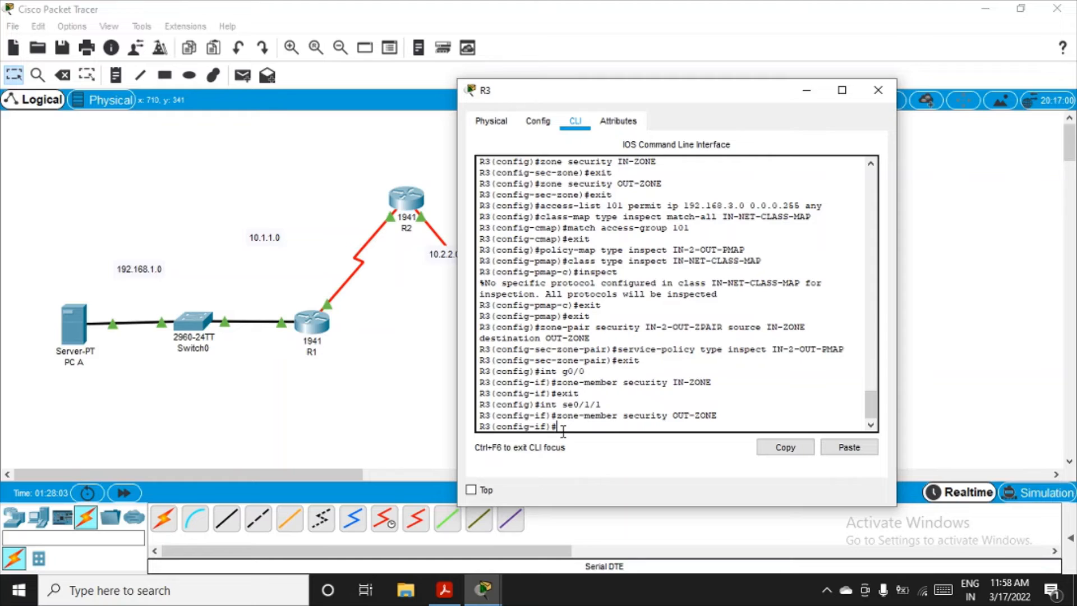
{"action": "type", "text": "exit"}
{"action": "key", "text": "Return"}
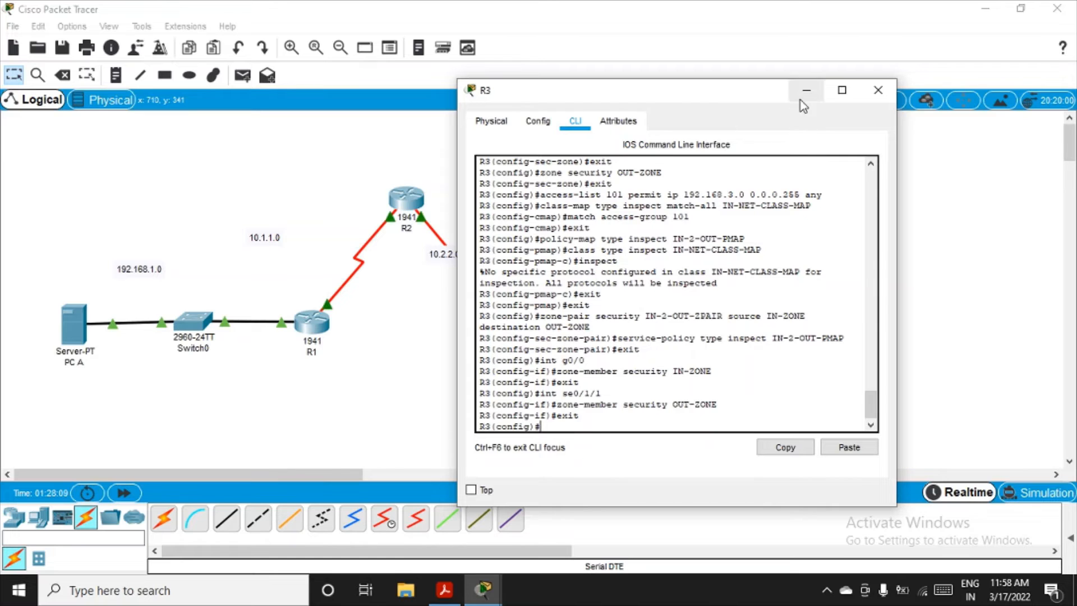
Step: Move R3's device window off the PC C side of the topology and close it
{"action": "left_click_drag", "start_coordinate": [739, 100], "coordinate": [576, 111]}
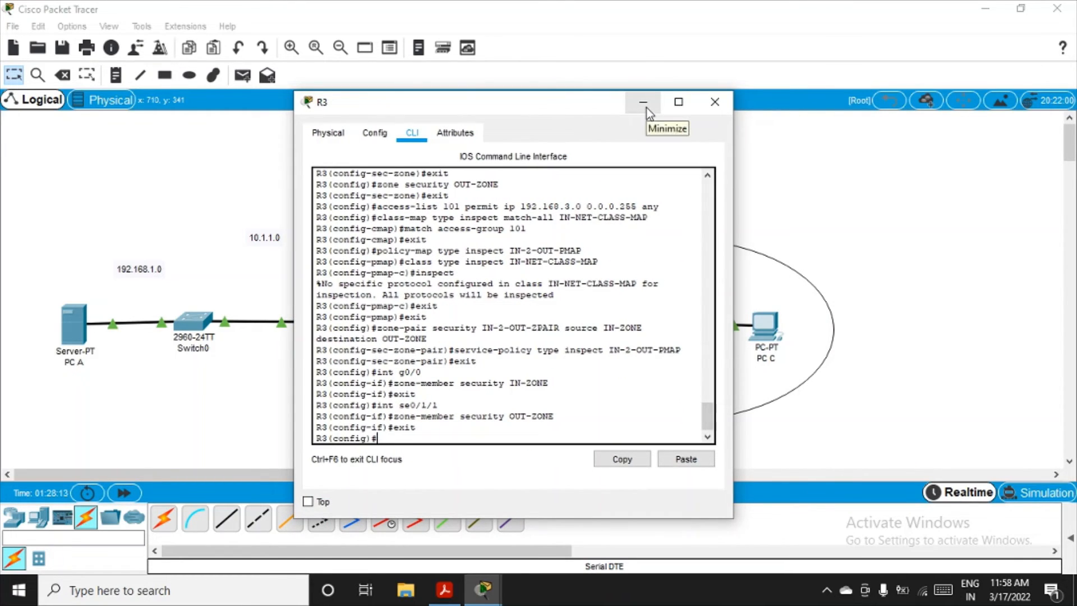
{"action": "left_click_drag", "start_coordinate": [583, 112], "coordinate": [457, 139]}
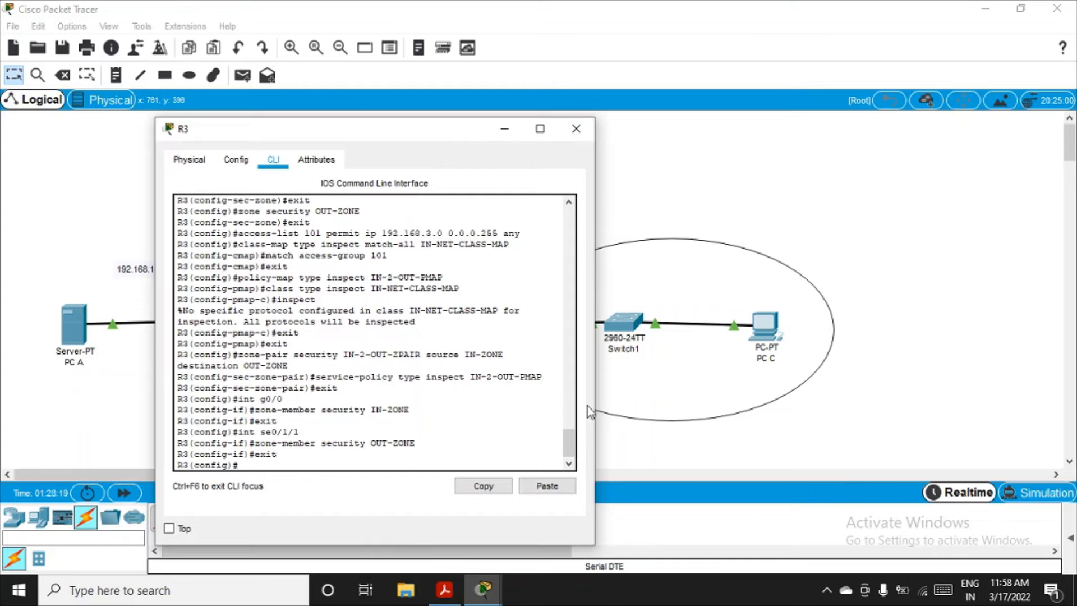
{"action": "left_click_drag", "start_coordinate": [465, 133], "coordinate": [427, 154]}
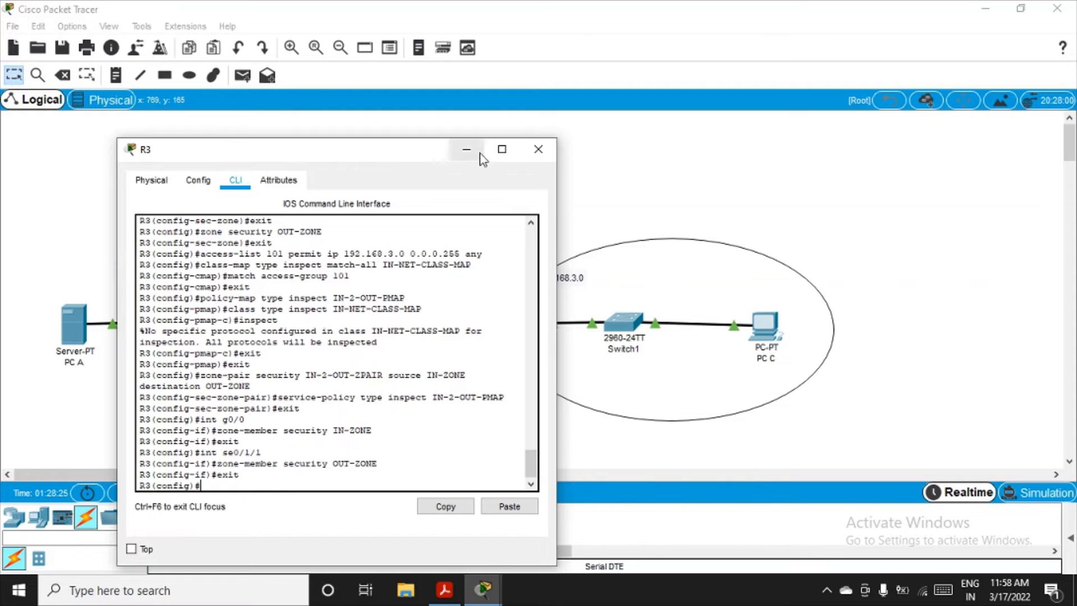
{"action": "left_click", "coordinate": [536, 157]}
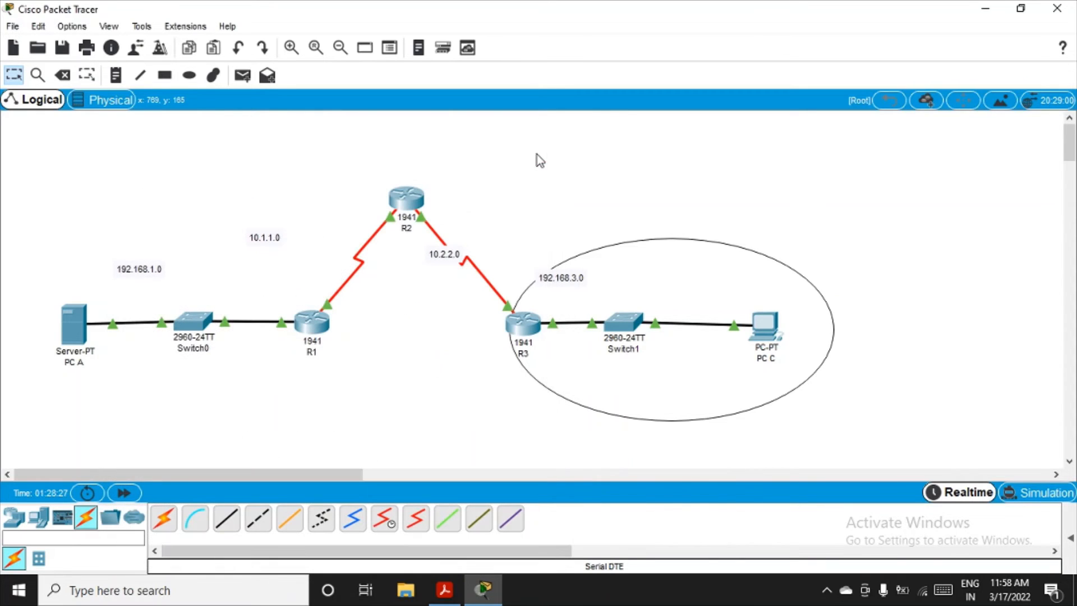
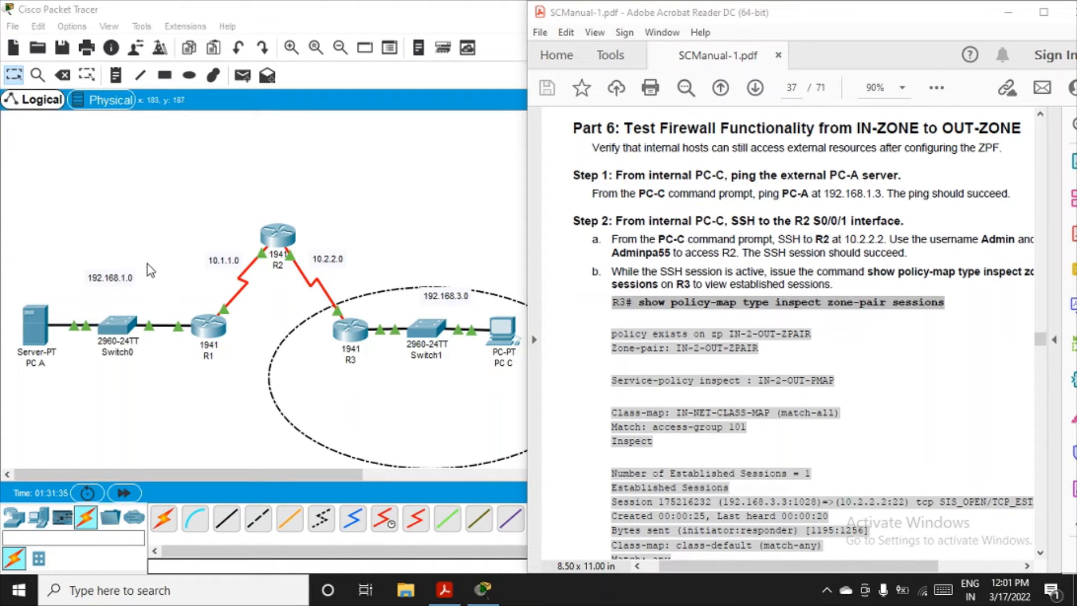
Step: Ping PC A at 192.168.1.2 from PC C's command prompt
{"action": "left_click", "coordinate": [502, 332]}
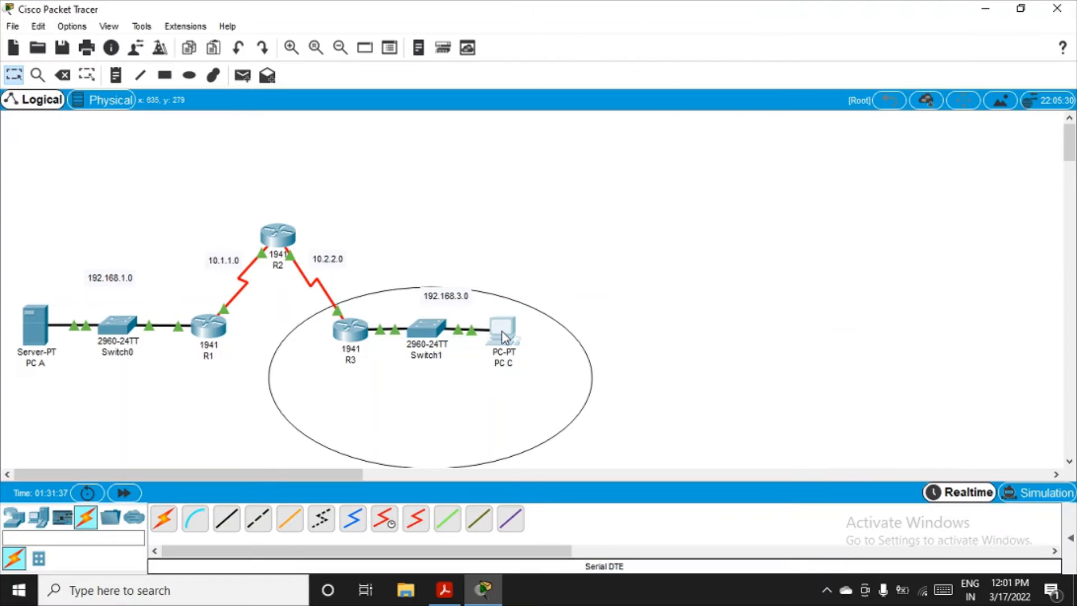
{"action": "left_click", "coordinate": [634, 172]}
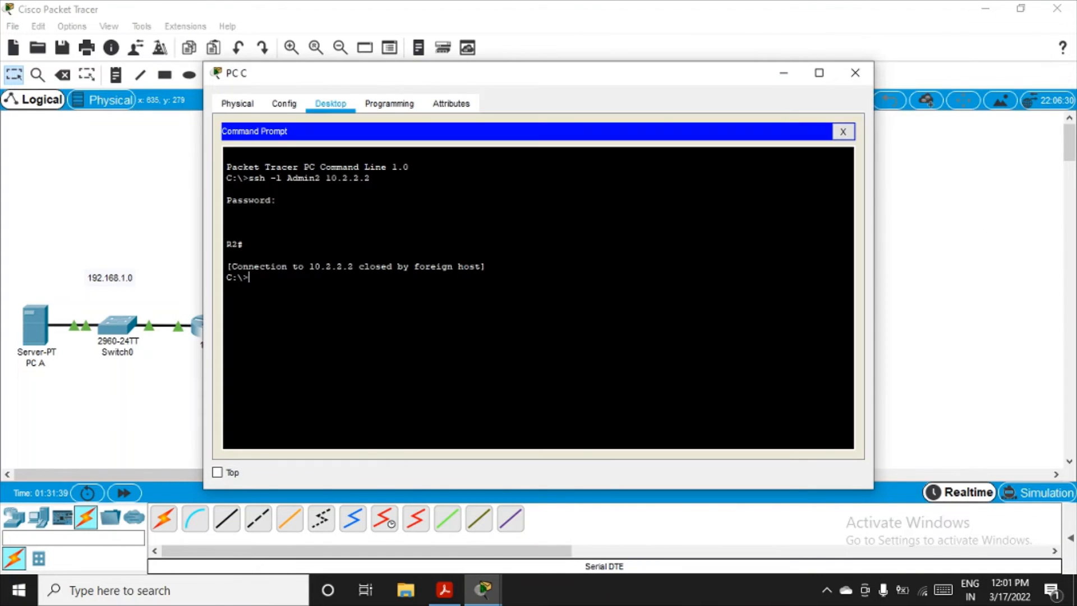
{"action": "type", "text": "ping 192.168.1.2"}
{"action": "key", "text": "Return"}
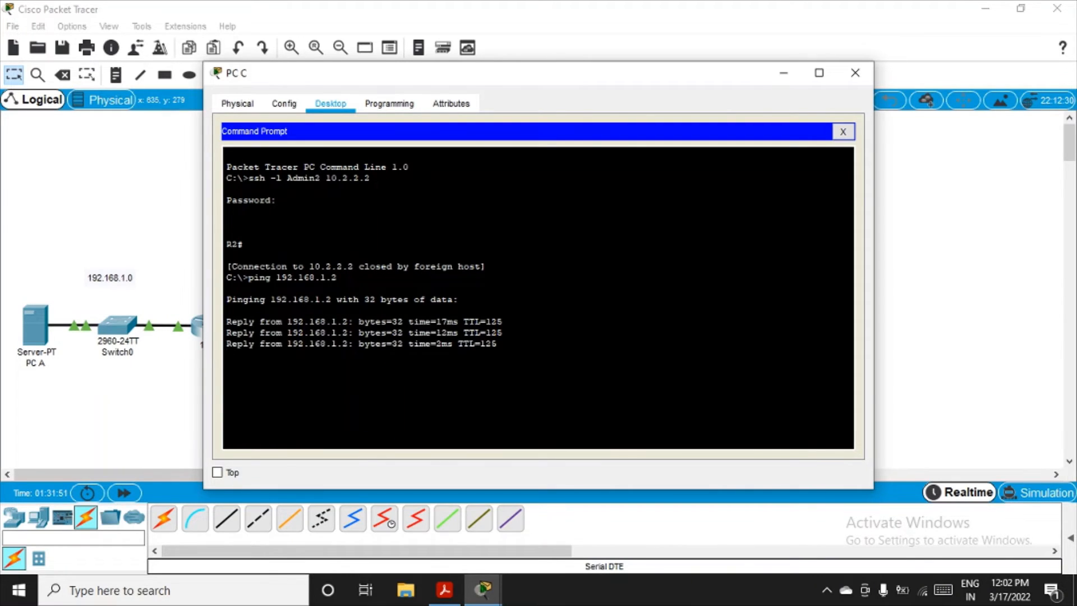
Step: Check the SSH test instructions in the SCManual-1 PDF and log in from PC C to R2 at 10.2.2.2 as Admin2 with the account password
{"action": "left_click", "coordinate": [443, 590]}
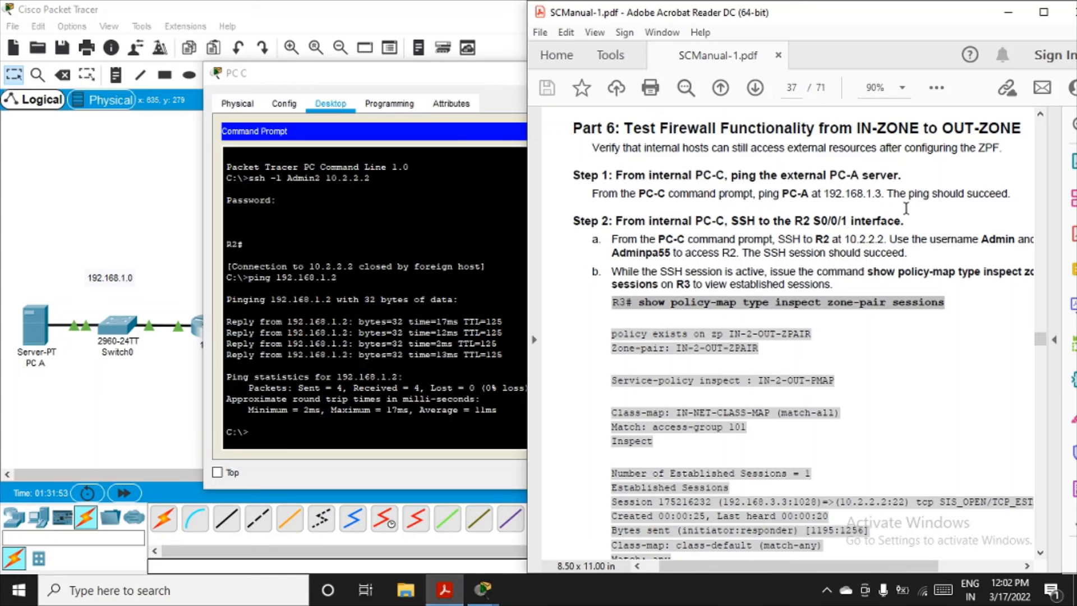
{"action": "left_click_drag", "start_coordinate": [890, 195], "coordinate": [990, 197]}
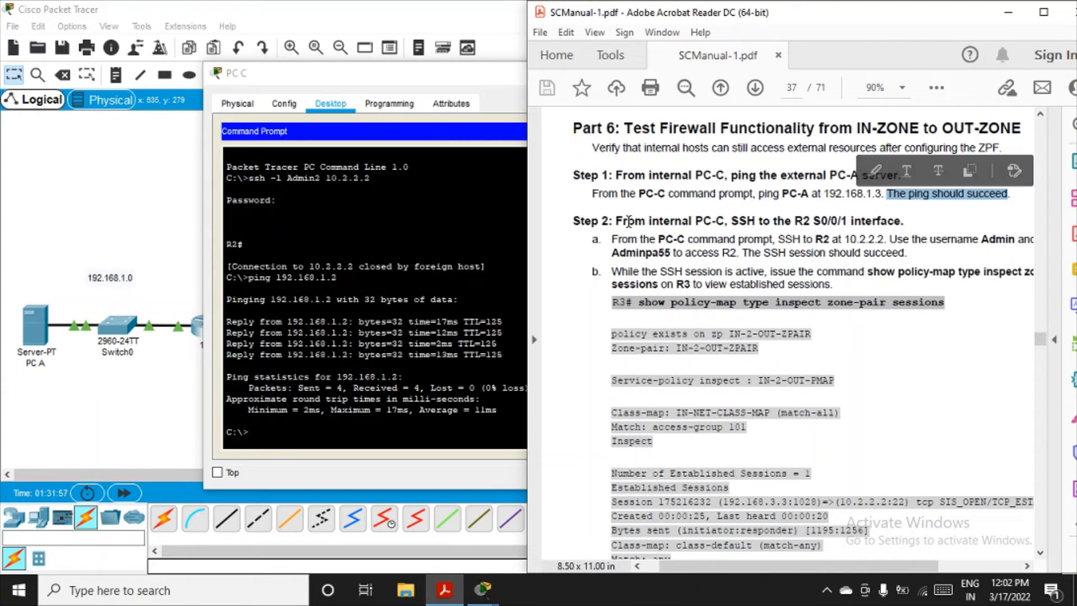
{"action": "left_click_drag", "start_coordinate": [731, 220], "coordinate": [756, 220]}
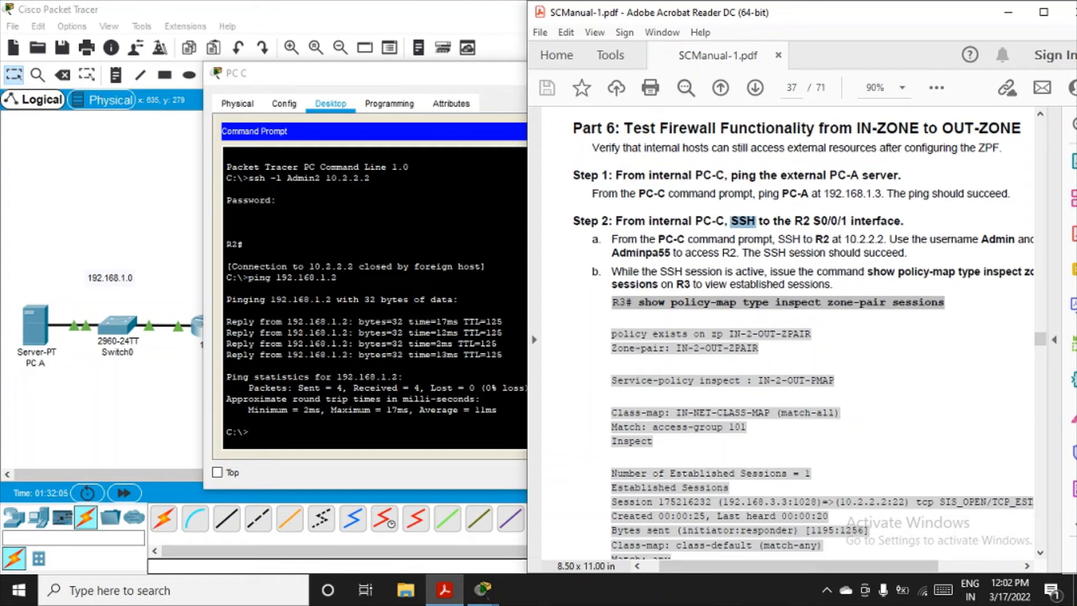
{"action": "left_click", "coordinate": [1009, 13]}
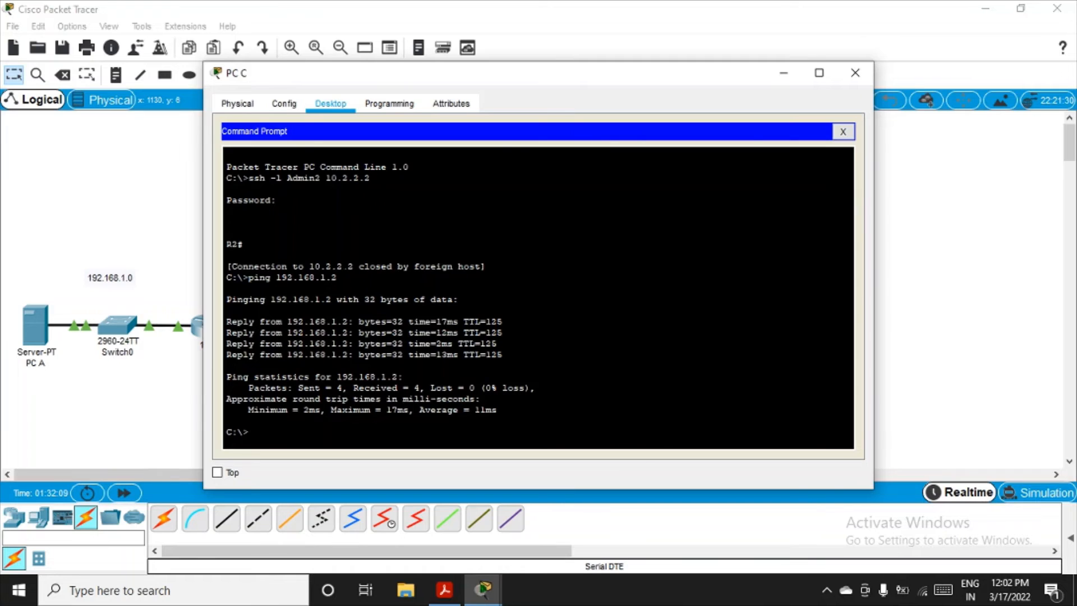
{"action": "key", "text": "Up"}
{"action": "key", "text": "Up"}
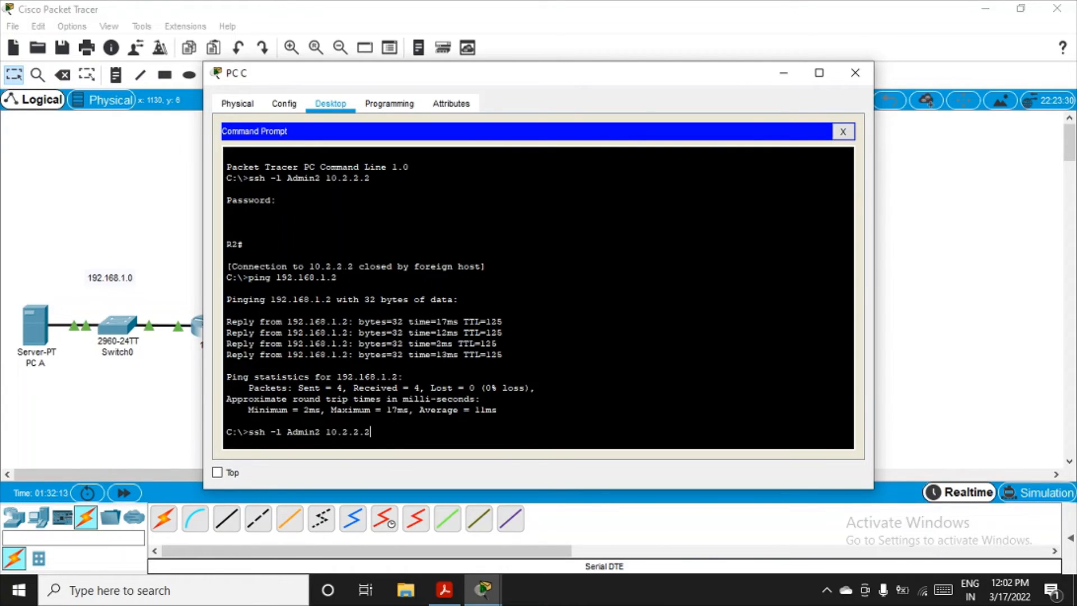
{"action": "left_click_drag", "start_coordinate": [589, 75], "coordinate": [440, 373]}
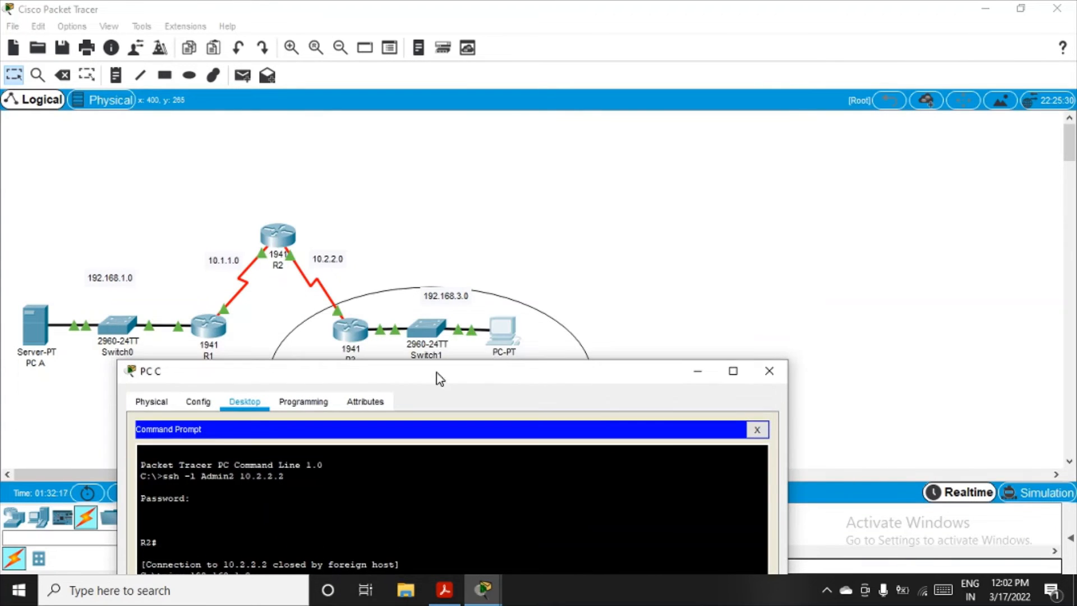
{"action": "left_click_drag", "start_coordinate": [505, 374], "coordinate": [505, 82]}
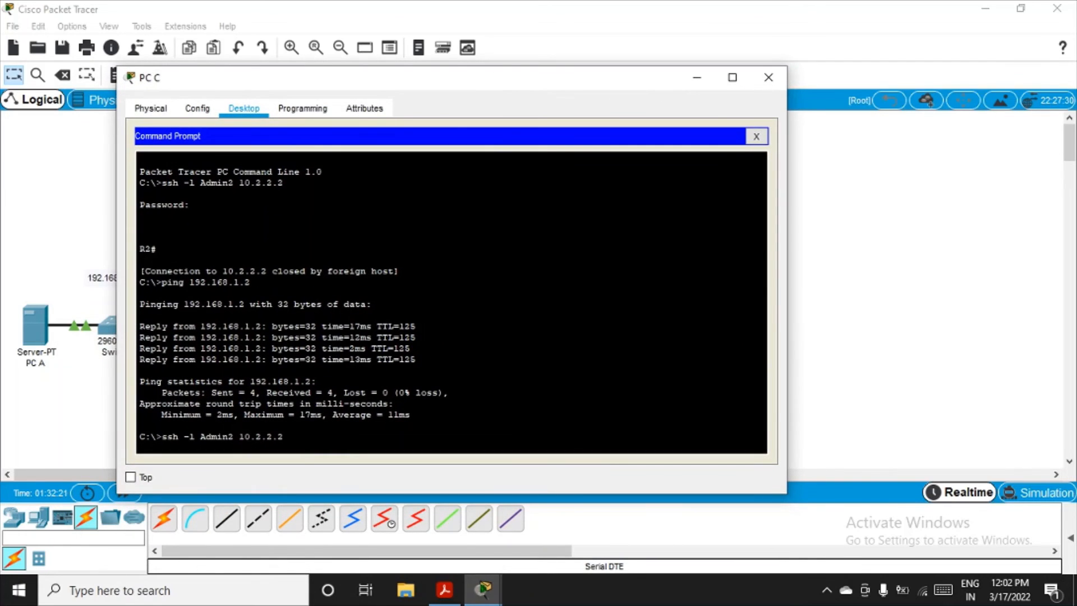
{"action": "key", "text": "Return"}
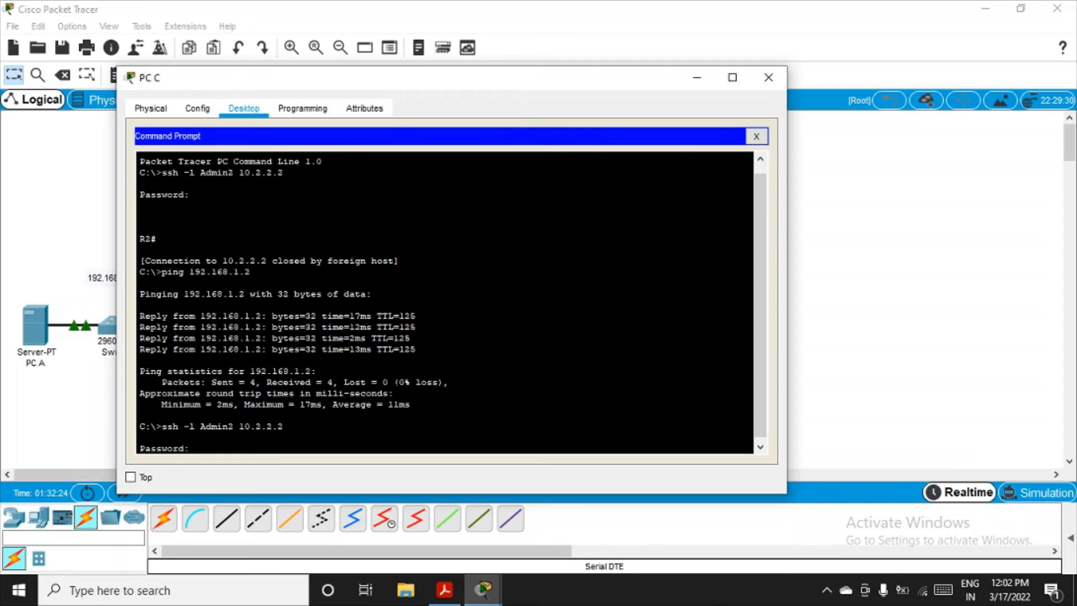
{"action": "key", "text": "Return"}
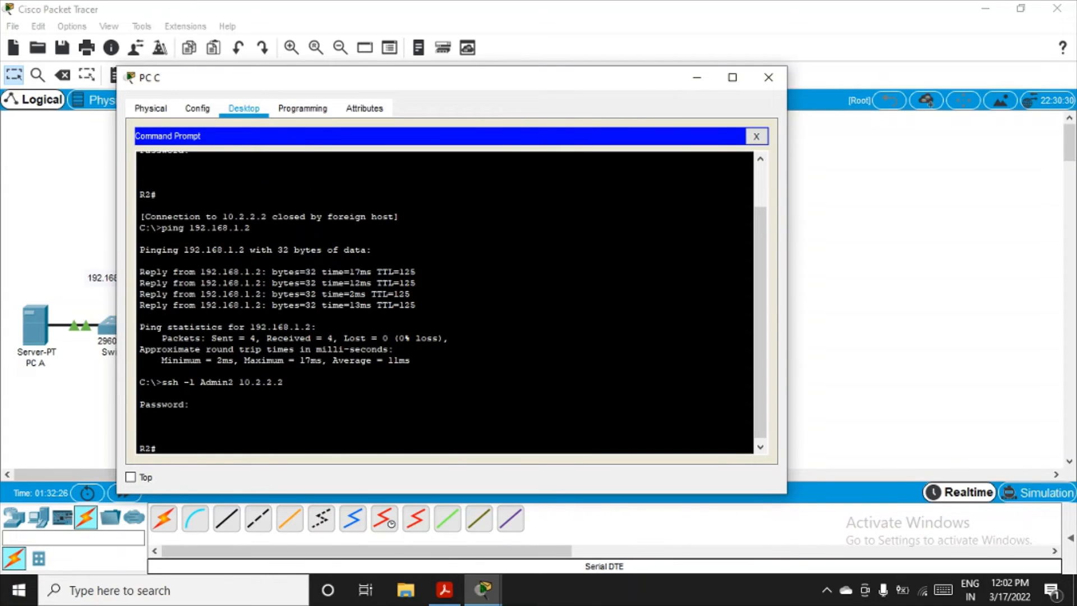
Step: Enter global configuration mode on R2 through PC C's SSH session
{"action": "type", "text": "conf t"}
{"action": "key", "text": "Return"}
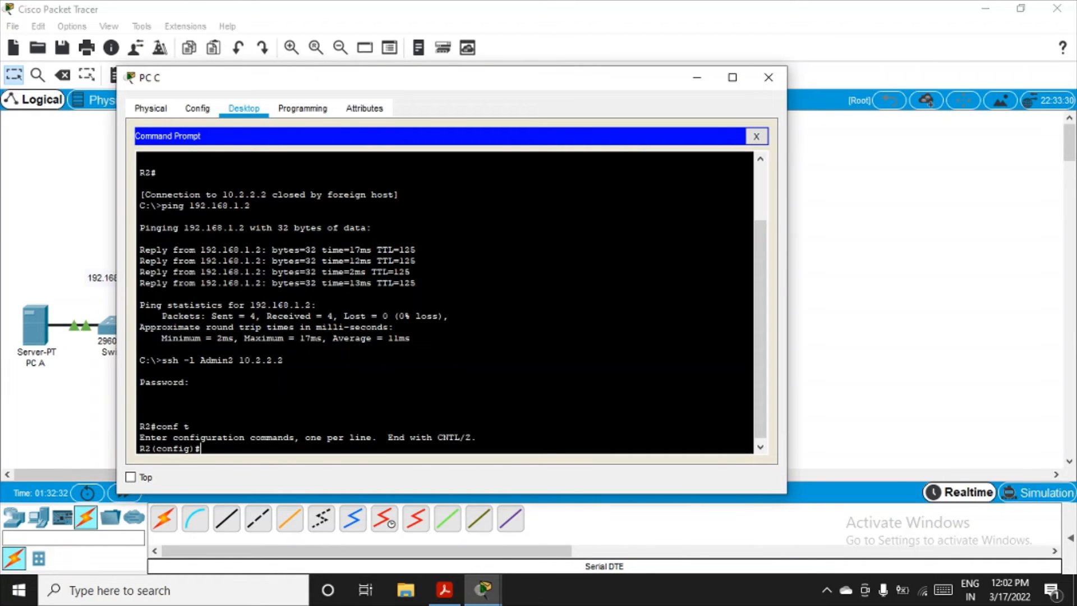
Step: Copy the command show policy-map type inspect zone-pair sessions from the SCManual-1 PDF and minimise PC C's window in Packet Tracer
{"action": "left_click", "coordinate": [445, 590]}
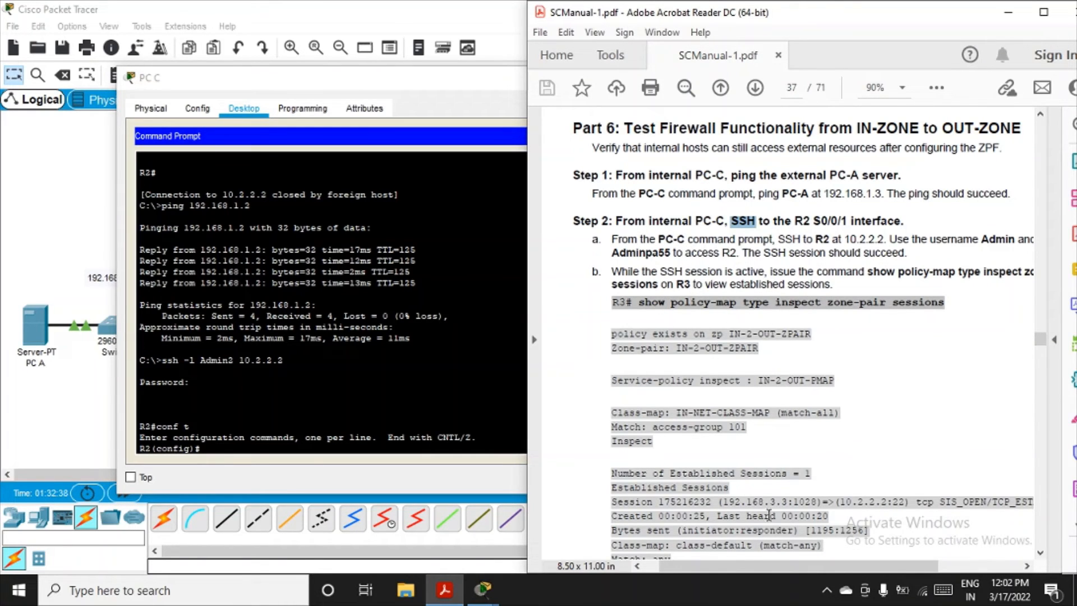
{"action": "left_click_drag", "start_coordinate": [743, 571], "coordinate": [807, 572]}
{"action": "left_click_drag", "start_coordinate": [793, 567], "coordinate": [768, 568]}
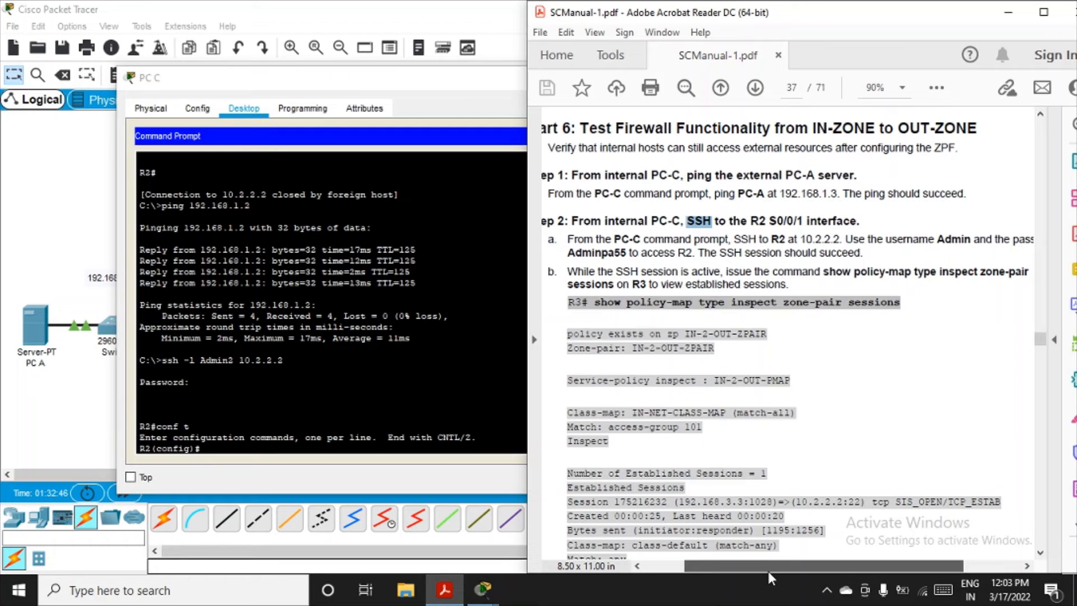
{"action": "mouse_move", "coordinate": [766, 568]}
{"action": "left_mouse_down"}
{"action": "mouse_move", "coordinate": [745, 572]}
{"action": "mouse_move", "coordinate": [773, 567]}
{"action": "left_mouse_up"}
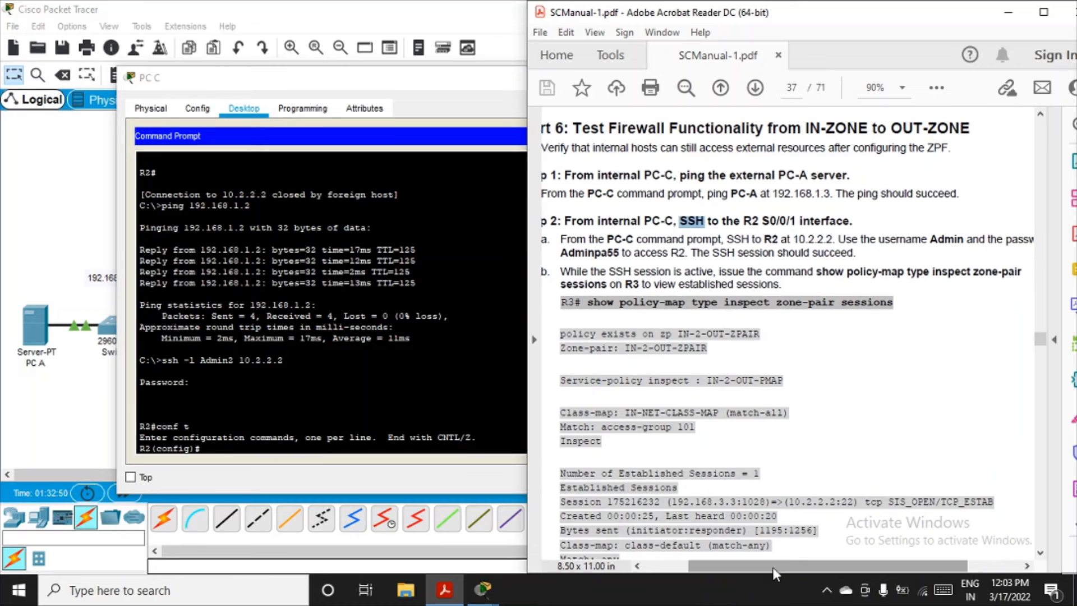
{"action": "left_click_drag", "start_coordinate": [565, 270], "coordinate": [746, 294]}
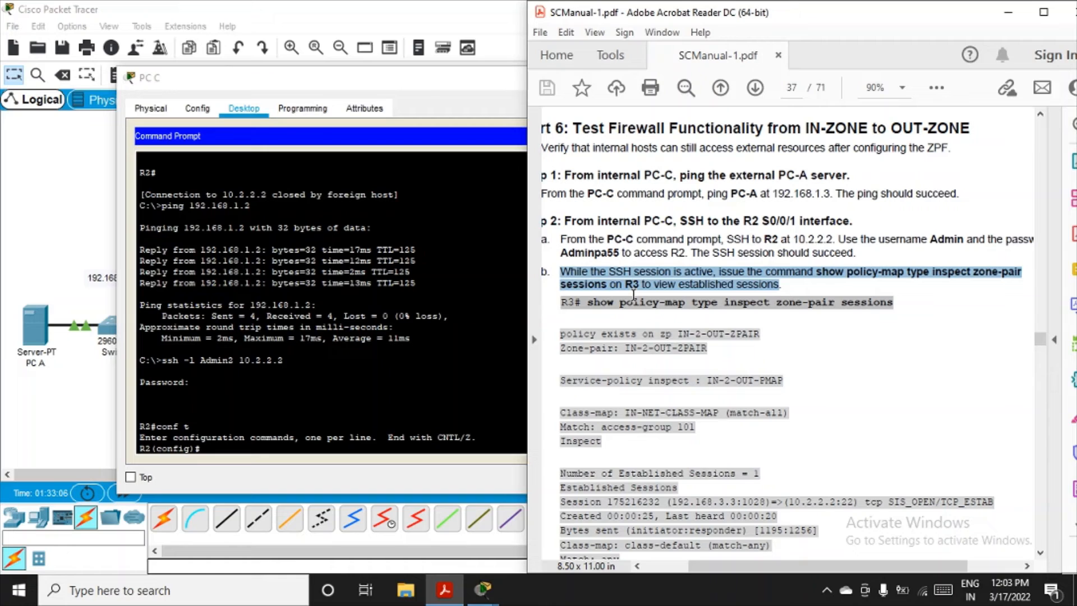
{"action": "left_click", "coordinate": [871, 346]}
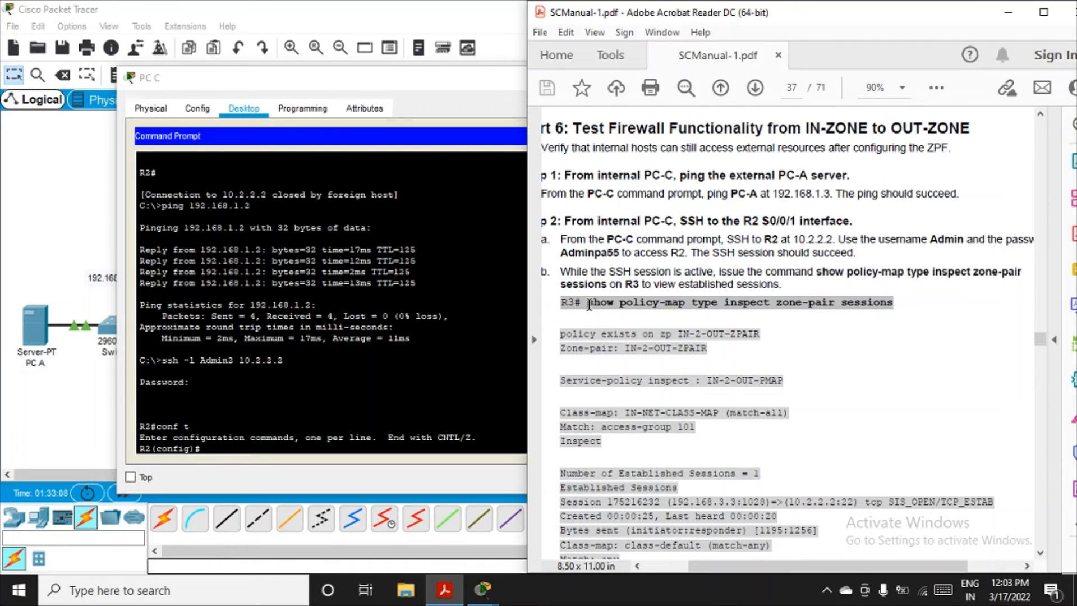
{"action": "left_click_drag", "start_coordinate": [589, 305], "coordinate": [900, 301]}
{"action": "key", "text": "ctrl+c"}
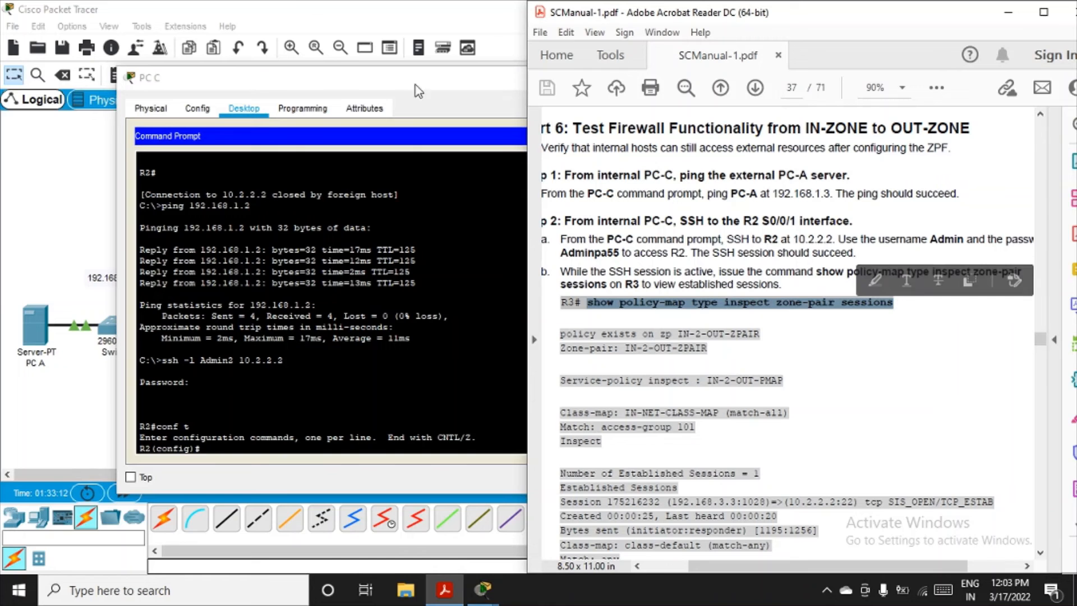
{"action": "left_click", "coordinate": [440, 79]}
{"action": "left_click", "coordinate": [695, 80]}
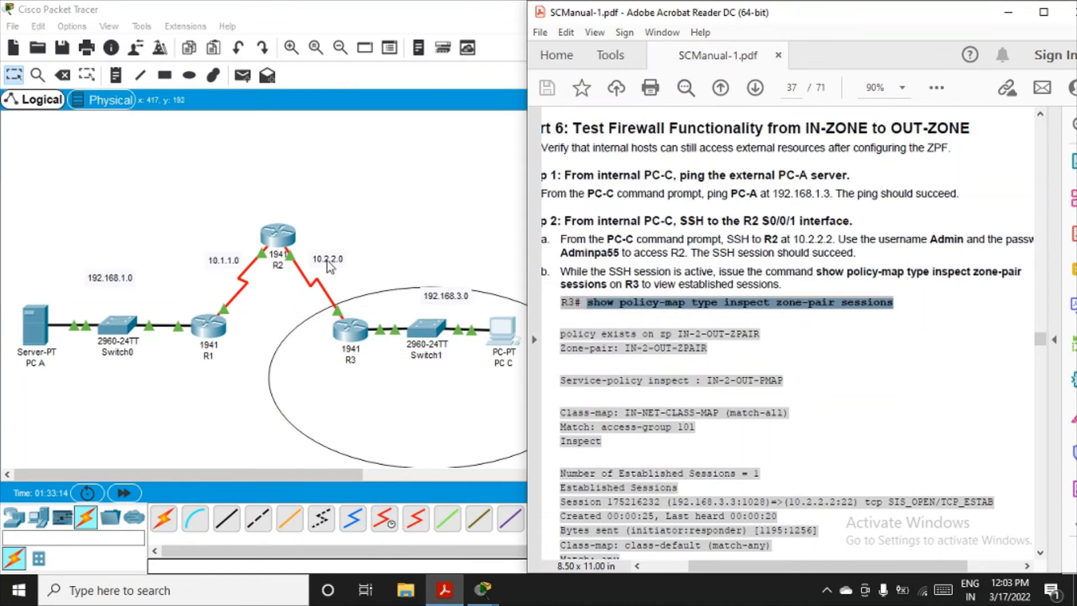
{"action": "left_click", "coordinate": [280, 241]}
{"action": "left_click", "coordinate": [281, 240]}
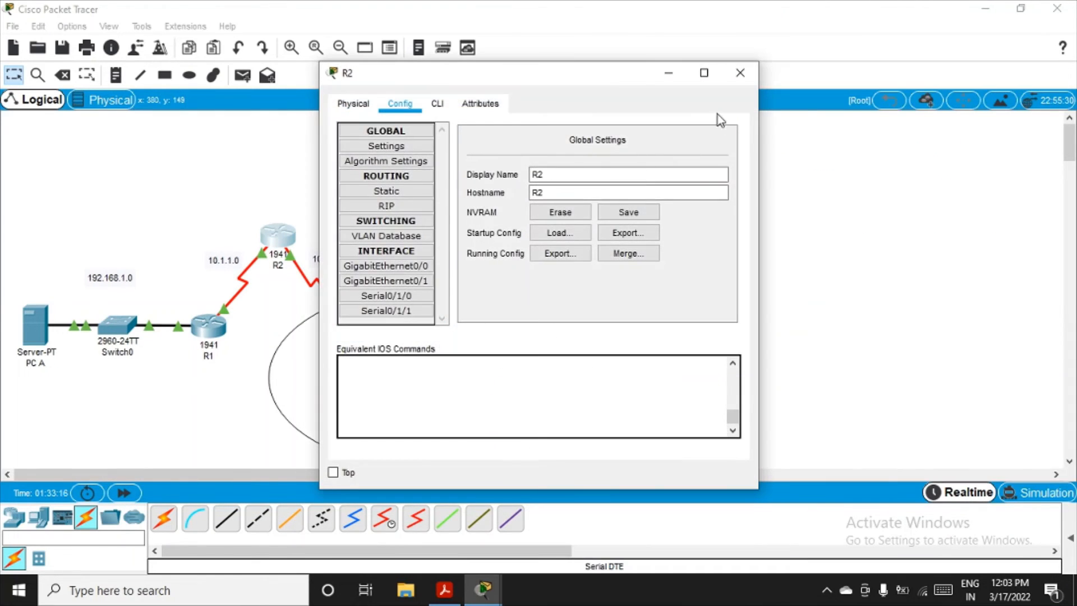
{"action": "left_click", "coordinate": [447, 590]}
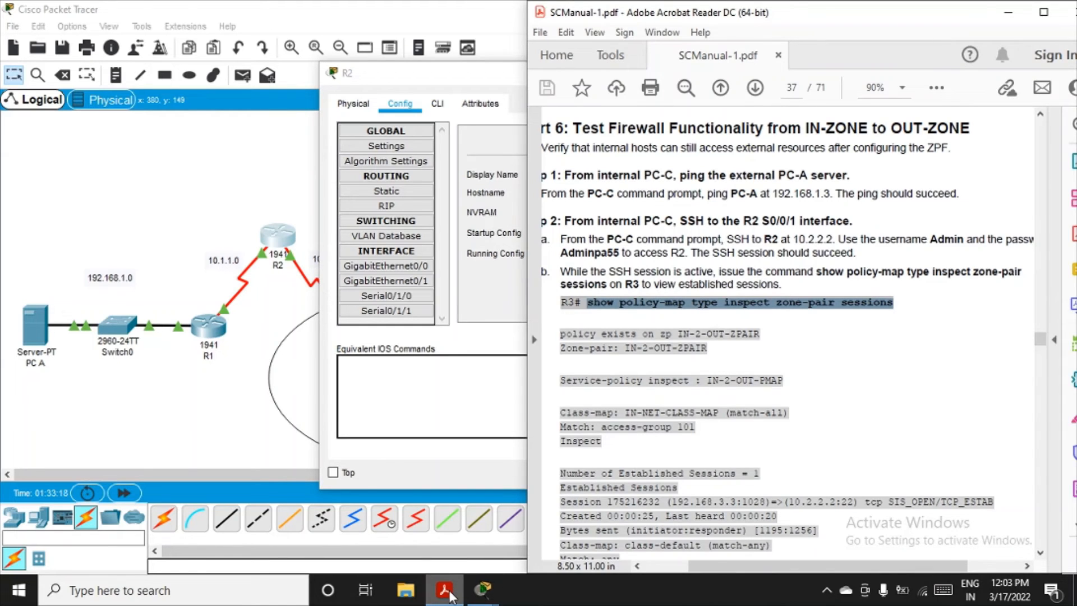
{"action": "left_click", "coordinate": [448, 595]}
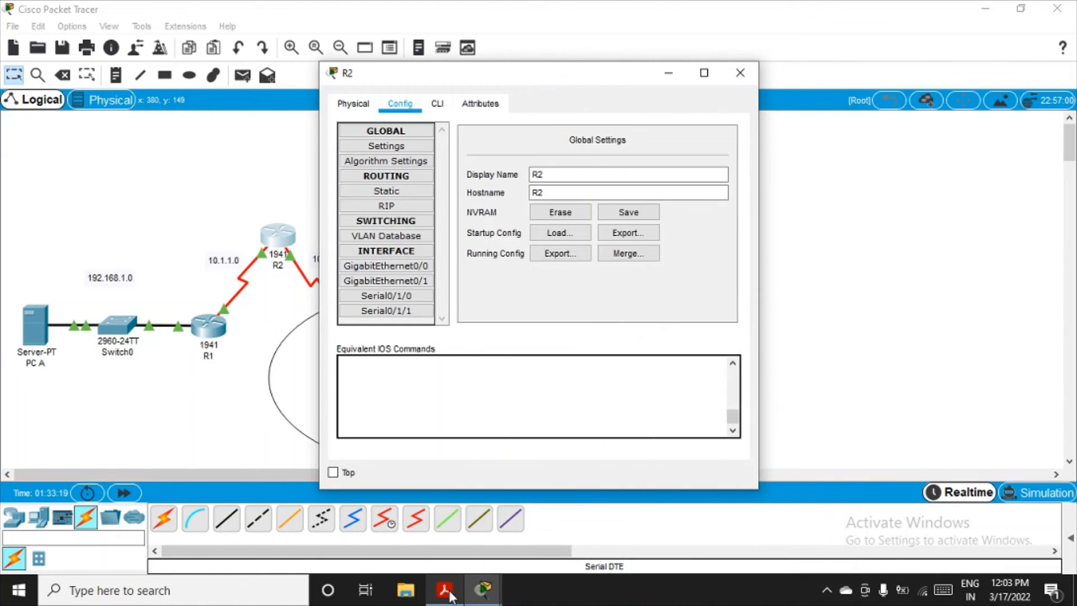
{"action": "left_click", "coordinate": [737, 68]}
Step: Open R3's command line and exit global configuration mode to the privileged EXEC prompt
{"action": "left_click", "coordinate": [352, 330]}
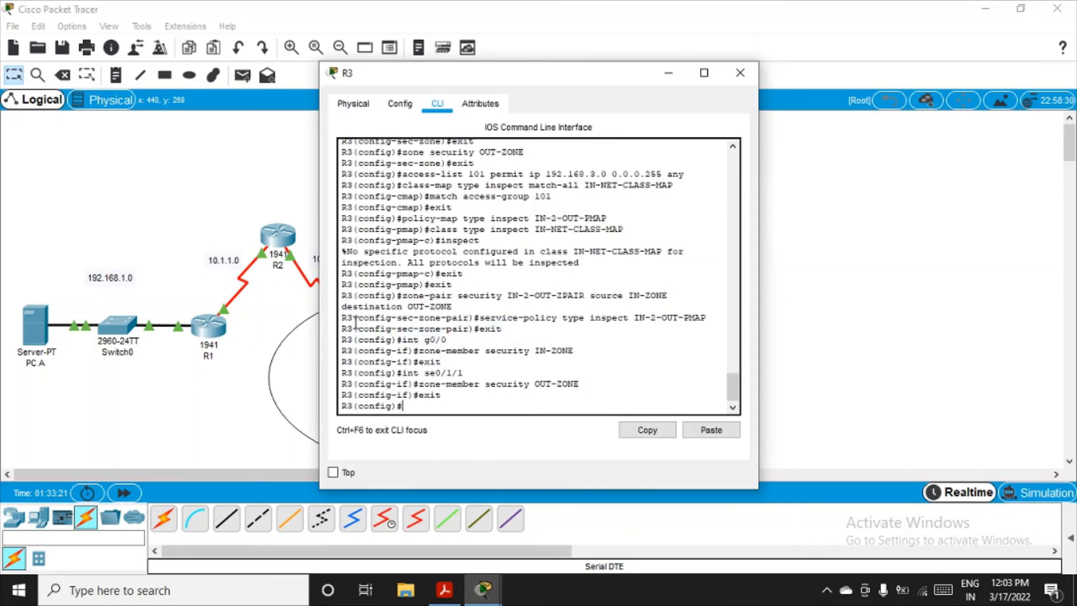
{"action": "left_click", "coordinate": [447, 592]}
{"action": "left_click", "coordinate": [445, 594]}
{"action": "type", "text": "exit"}
{"action": "key", "text": "Return"}
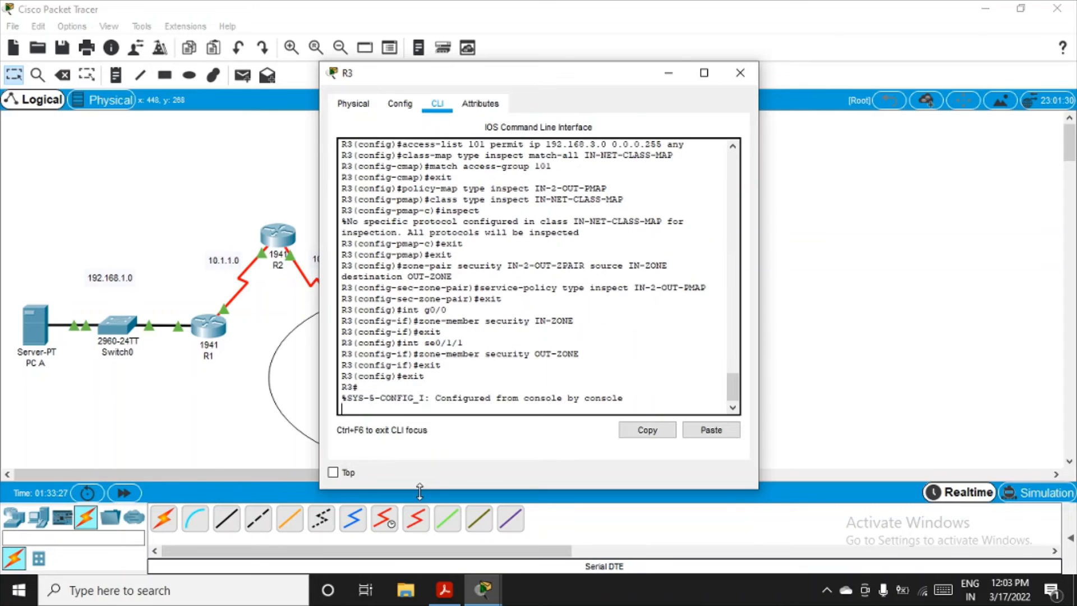
{"action": "key", "text": "Return"}
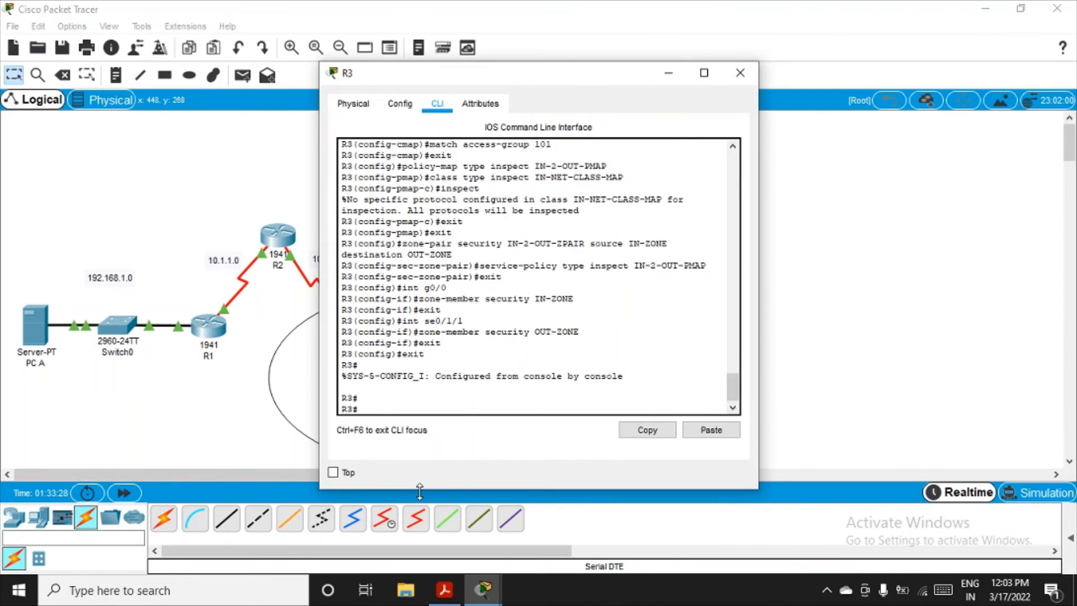
Step: Paste and run show policy-map type inspect zone-pair sessions on R3
{"action": "right_click", "coordinate": [375, 418]}
{"action": "left_click", "coordinate": [398, 441]}
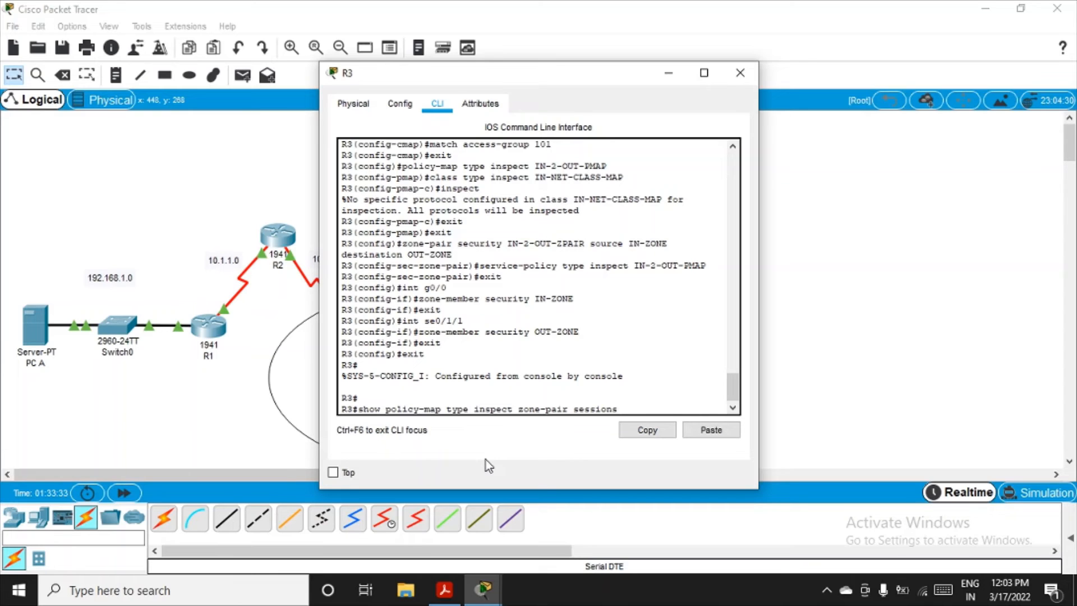
{"action": "key", "text": "Return"}
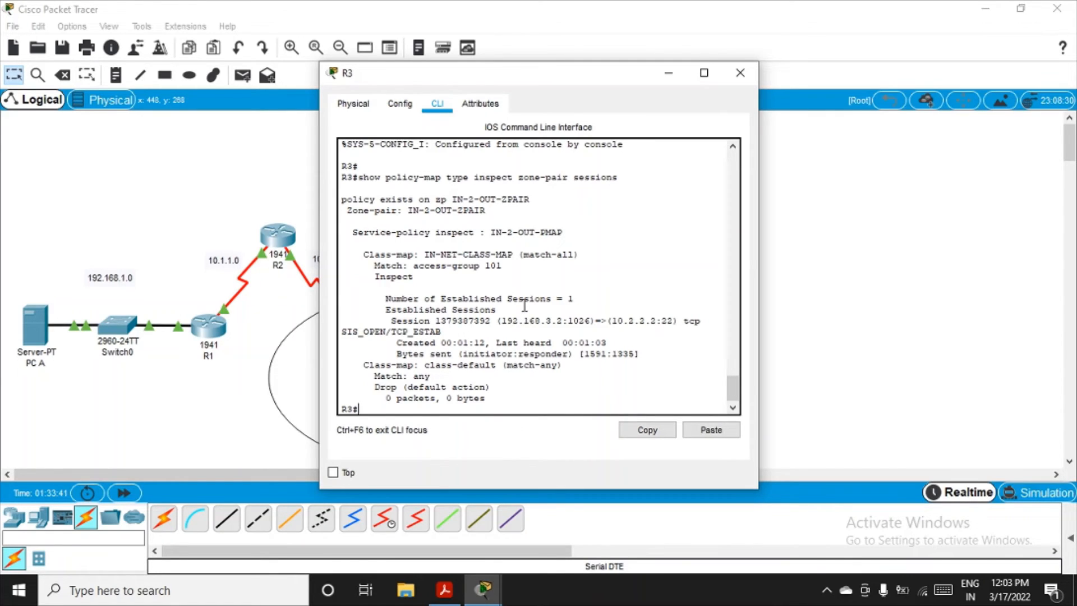
Step: Examine R3's session output for the zone pair, service policy, class map, and the established session's source, destination and TCP state
{"action": "left_click_drag", "start_coordinate": [352, 212], "coordinate": [484, 212]}
{"action": "left_click_drag", "start_coordinate": [402, 232], "coordinate": [573, 235]}
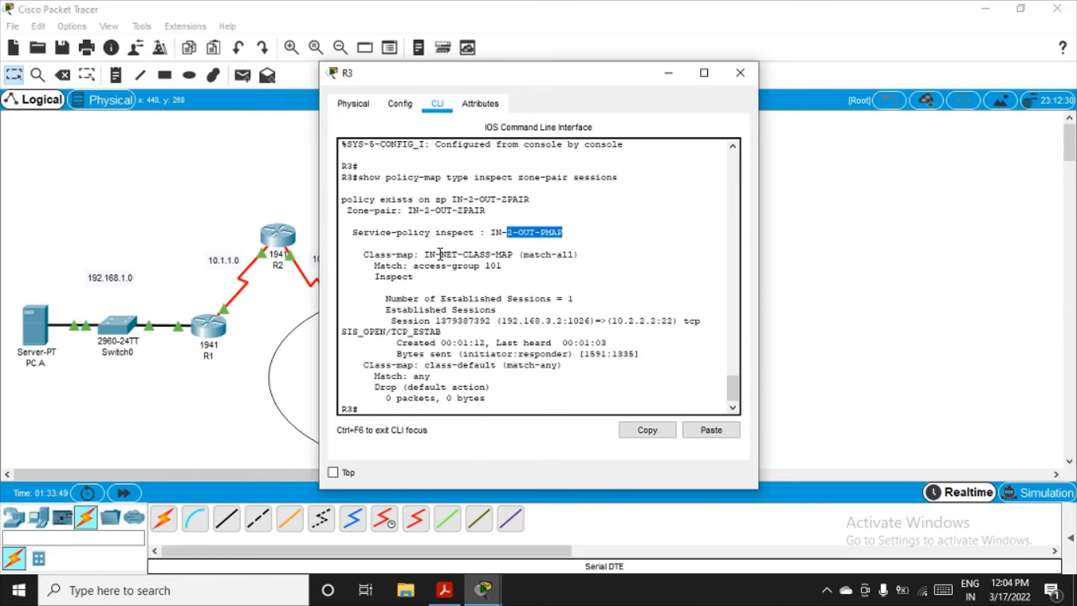
{"action": "left_click_drag", "start_coordinate": [436, 254], "coordinate": [573, 255]}
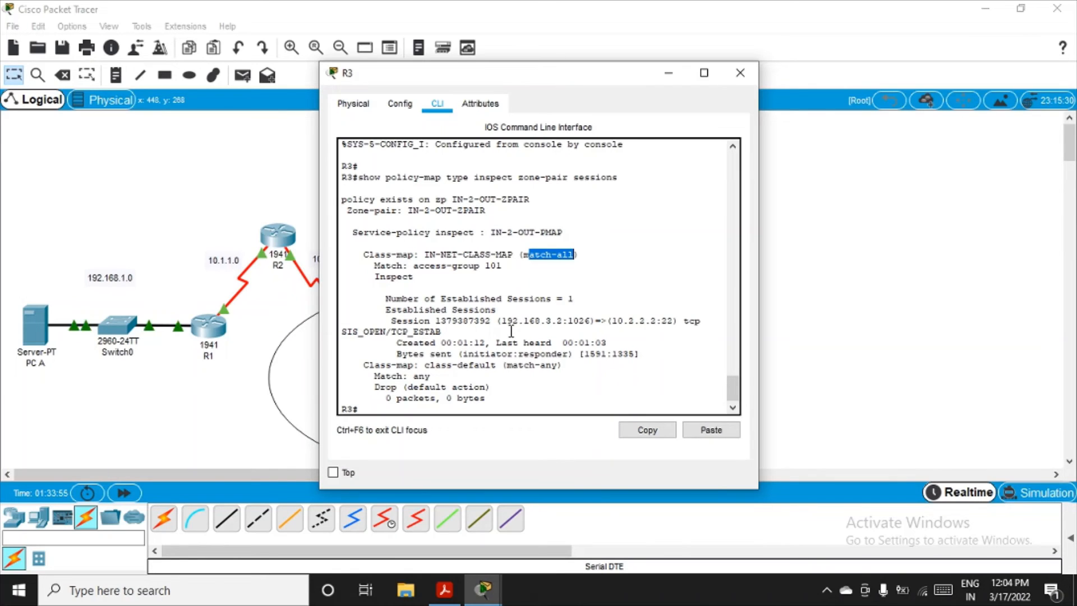
{"action": "double_click", "coordinate": [413, 321]}
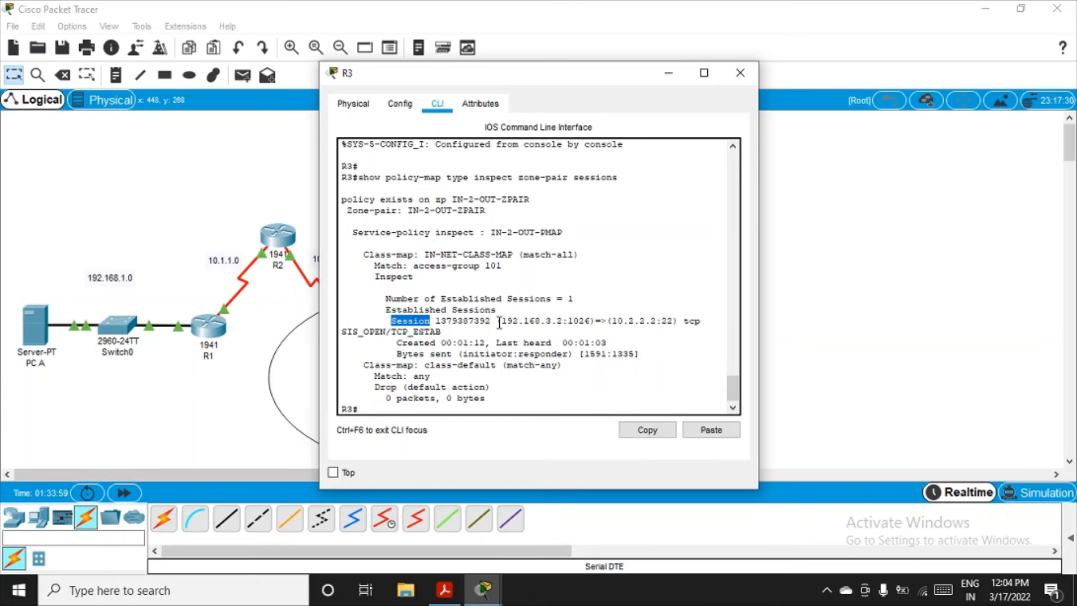
{"action": "left_click_drag", "start_coordinate": [497, 321], "coordinate": [567, 326]}
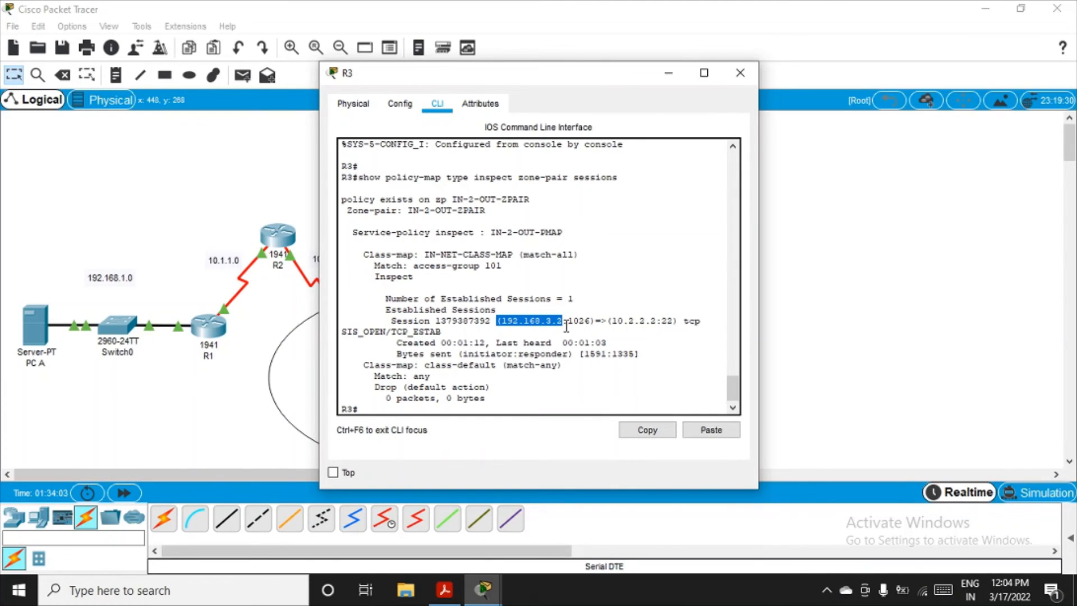
{"action": "left_click_drag", "start_coordinate": [613, 321], "coordinate": [681, 322]}
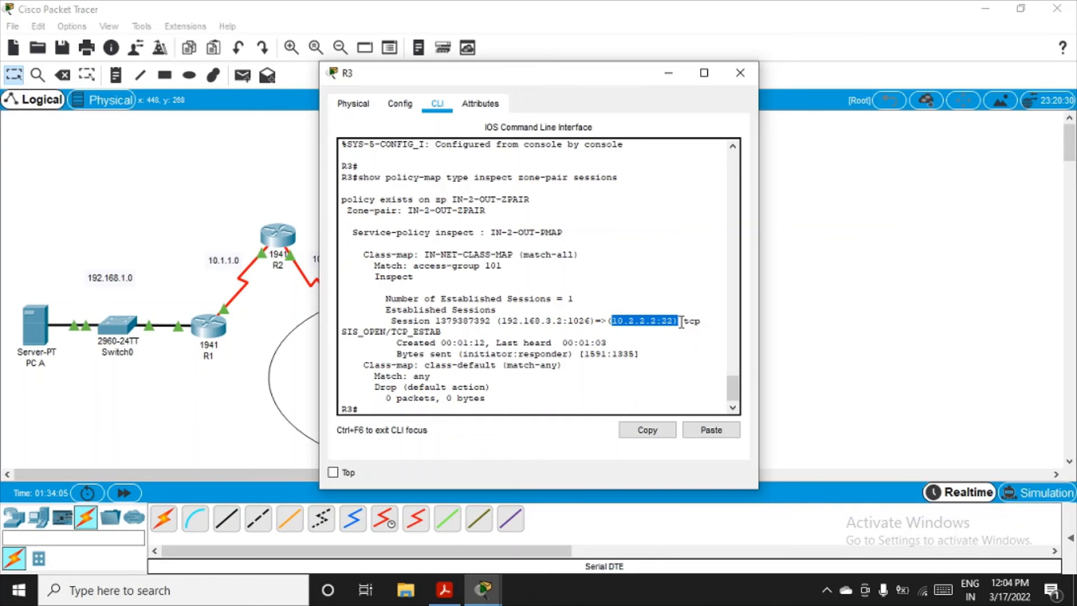
{"action": "left_click_drag", "start_coordinate": [403, 332], "coordinate": [443, 332]}
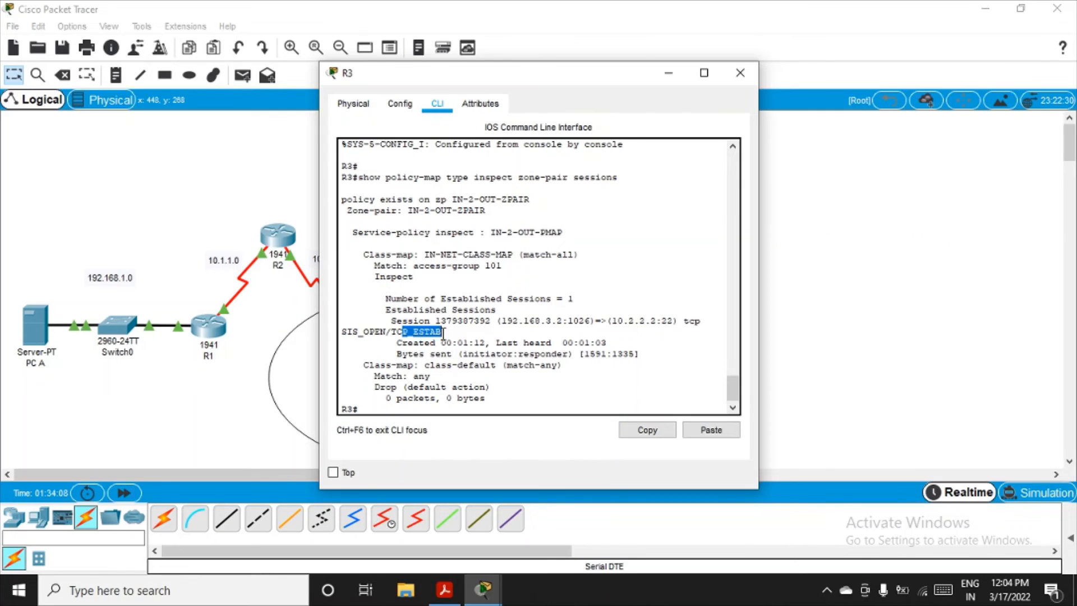
Step: Read Part 6 Steps 3 and 4 in the SCManual-1 PDF on ending the SSH session and browsing to the PC-A server
{"action": "left_click", "coordinate": [445, 589]}
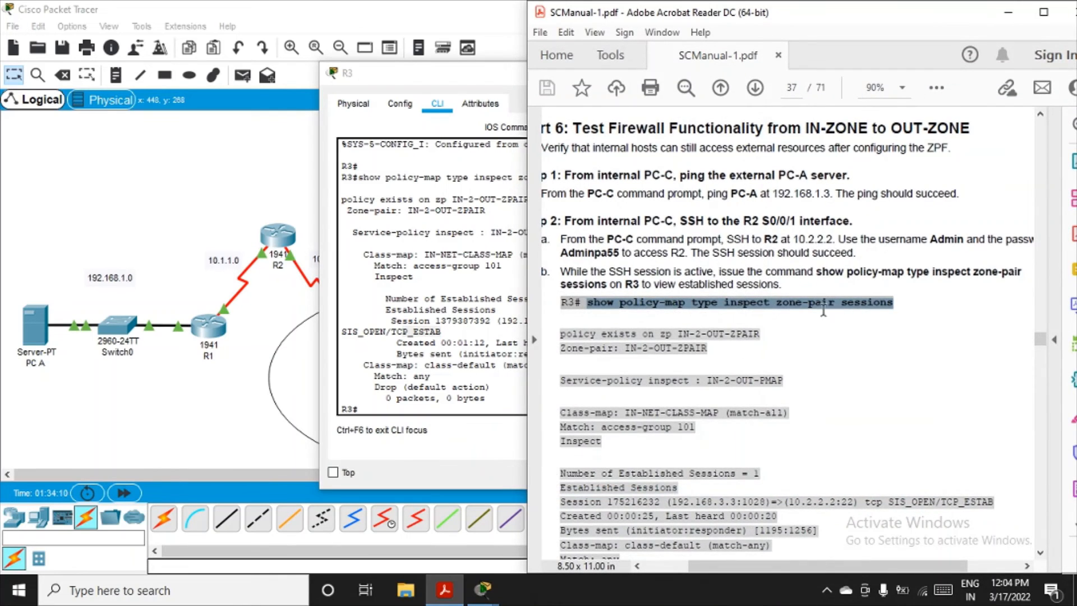
{"action": "scroll", "coordinate": [823, 310], "scroll_direction": "down", "scroll_amount": 5}
{"action": "scroll", "coordinate": [632, 315], "scroll_direction": "down", "scroll_amount": 8}
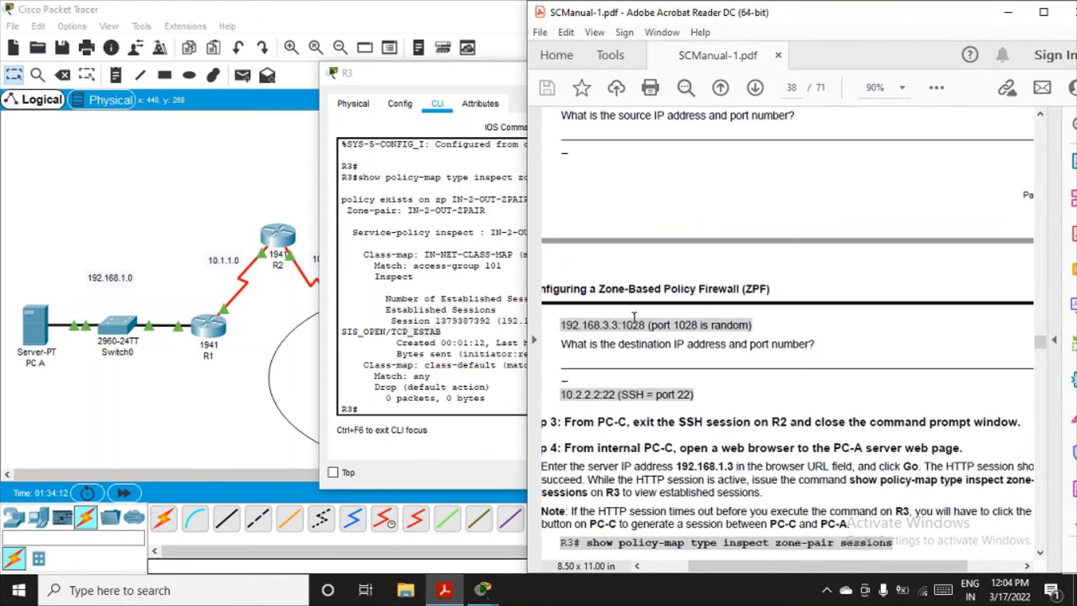
{"action": "scroll", "coordinate": [634, 317], "scroll_direction": "down", "scroll_amount": 3}
{"action": "left_click_drag", "start_coordinate": [742, 566], "coordinate": [718, 575]}
{"action": "scroll", "coordinate": [644, 270], "scroll_direction": "down", "scroll_amount": 3}
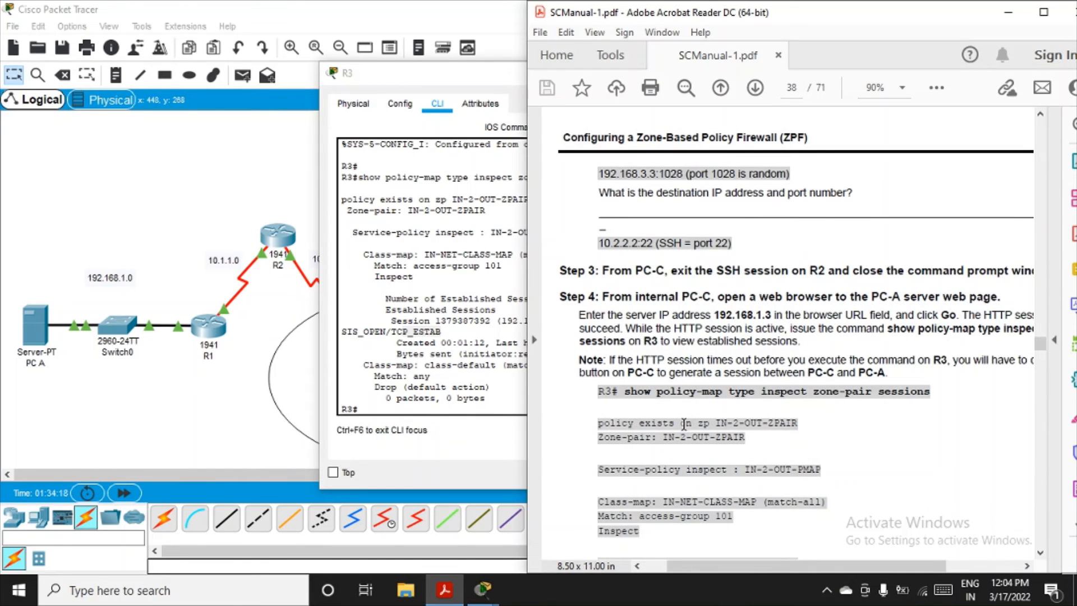
{"action": "mouse_move", "coordinate": [729, 566]}
{"action": "left_mouse_down"}
{"action": "mouse_move", "coordinate": [773, 561]}
{"action": "mouse_move", "coordinate": [737, 566]}
{"action": "left_mouse_up"}
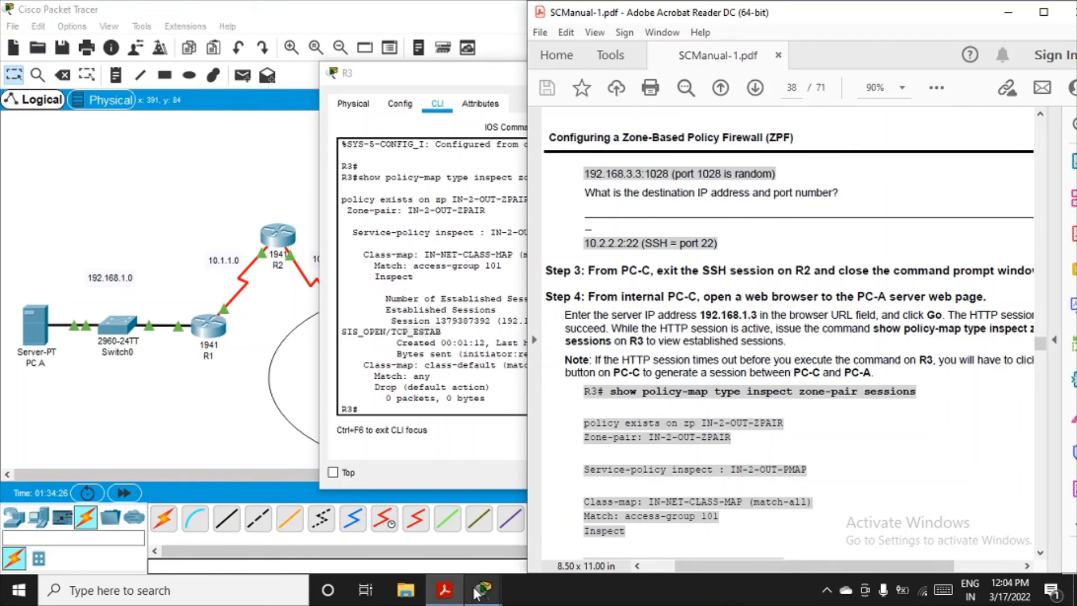
Step: Exit configuration mode and the SSH session to R2 in PC C's command prompt, and close PC C's window
{"action": "mouse_move", "coordinate": [476, 593]}
{"action": "left_click", "coordinate": [484, 541]}
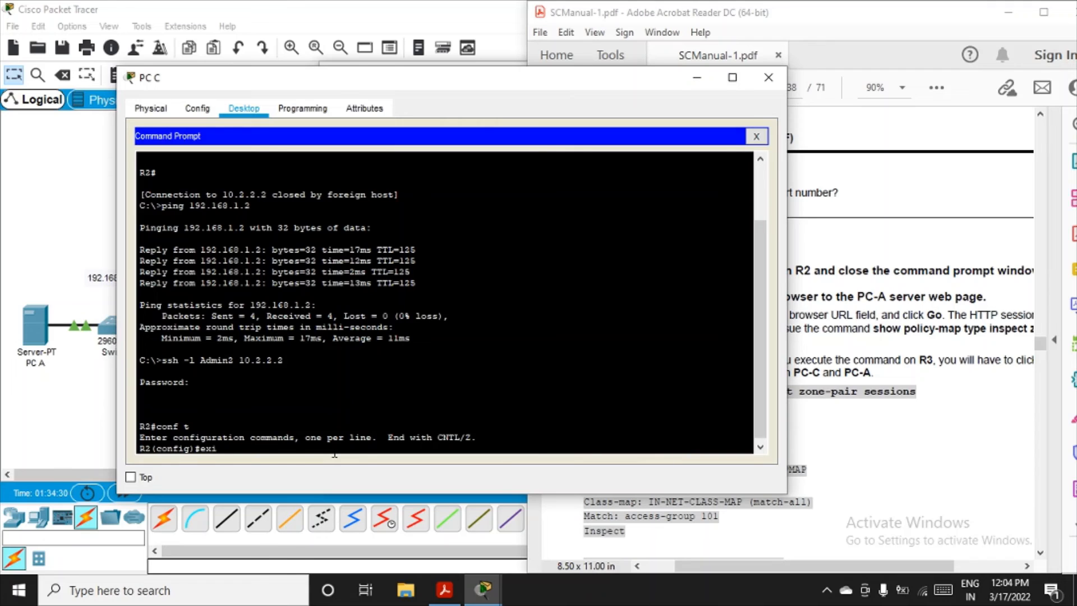
{"action": "type", "text": "exit"}
{"action": "key", "text": "Return"}
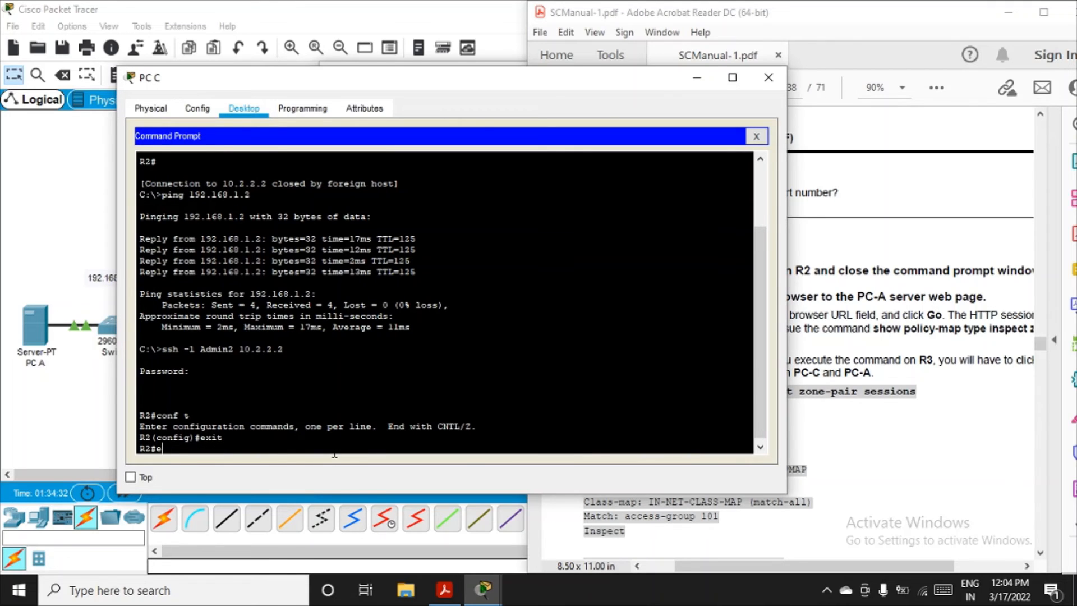
{"action": "type", "text": "exit"}
{"action": "key", "text": "Return"}
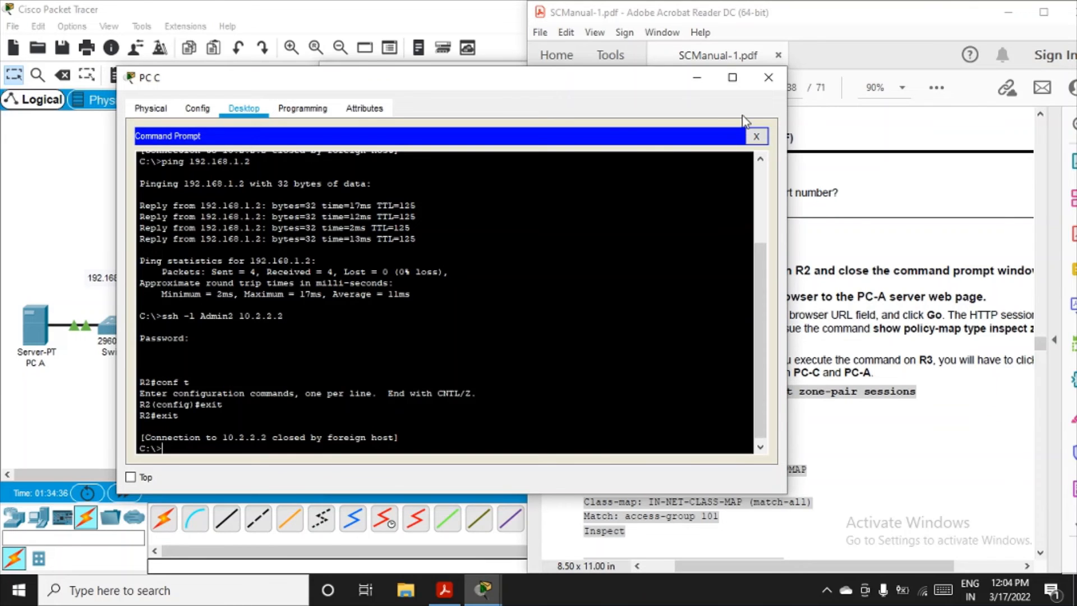
{"action": "left_click", "coordinate": [768, 77]}
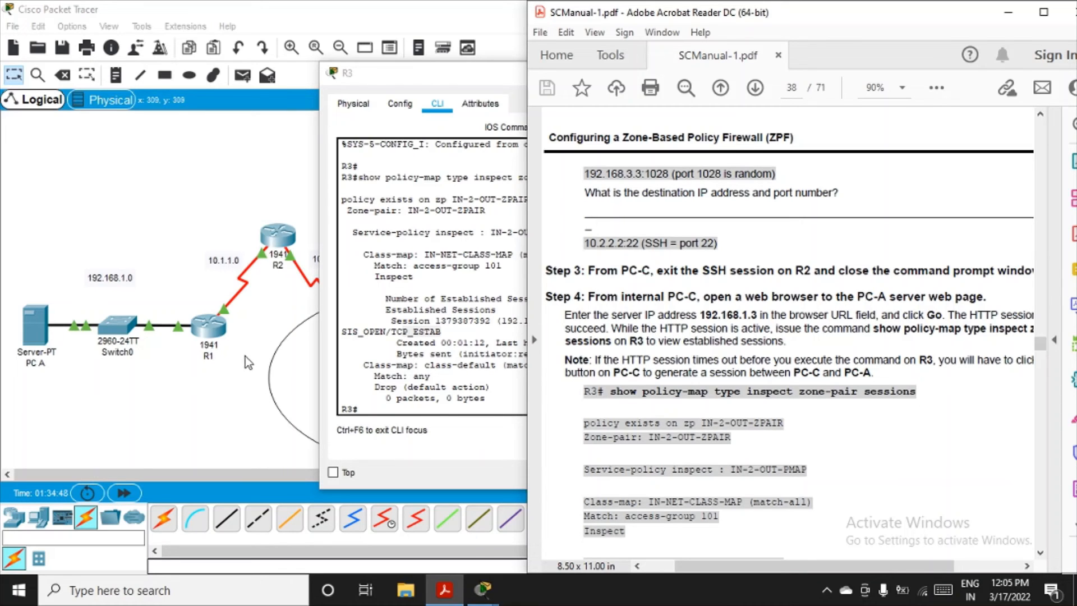
Step: Move R3's window off PC C and load 192.168.1.2 in PC C's web browser
{"action": "left_click_drag", "start_coordinate": [463, 76], "coordinate": [254, 95]}
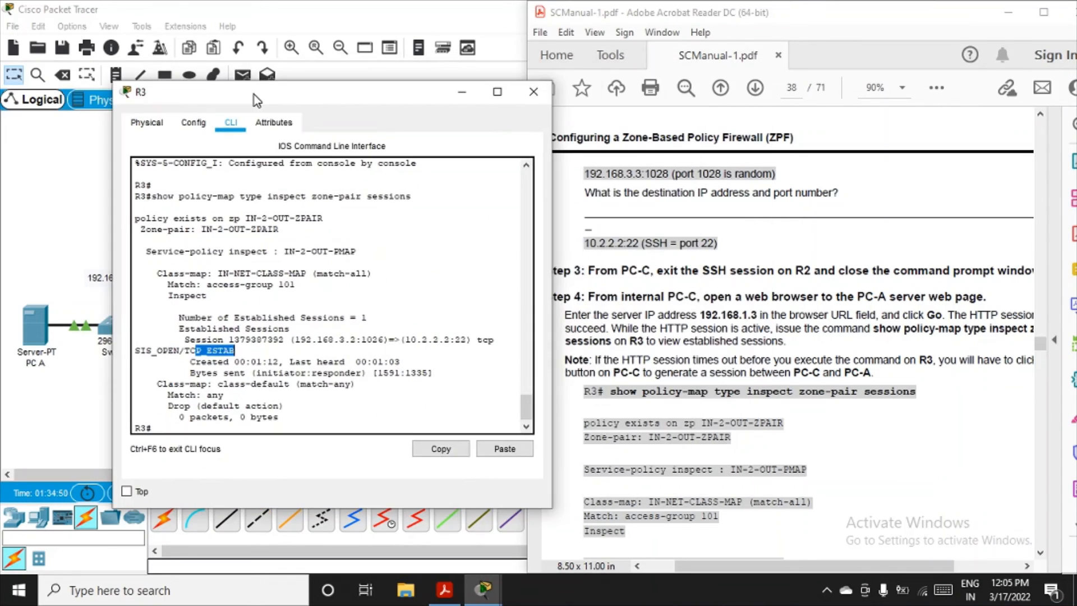
{"action": "left_click", "coordinate": [501, 333]}
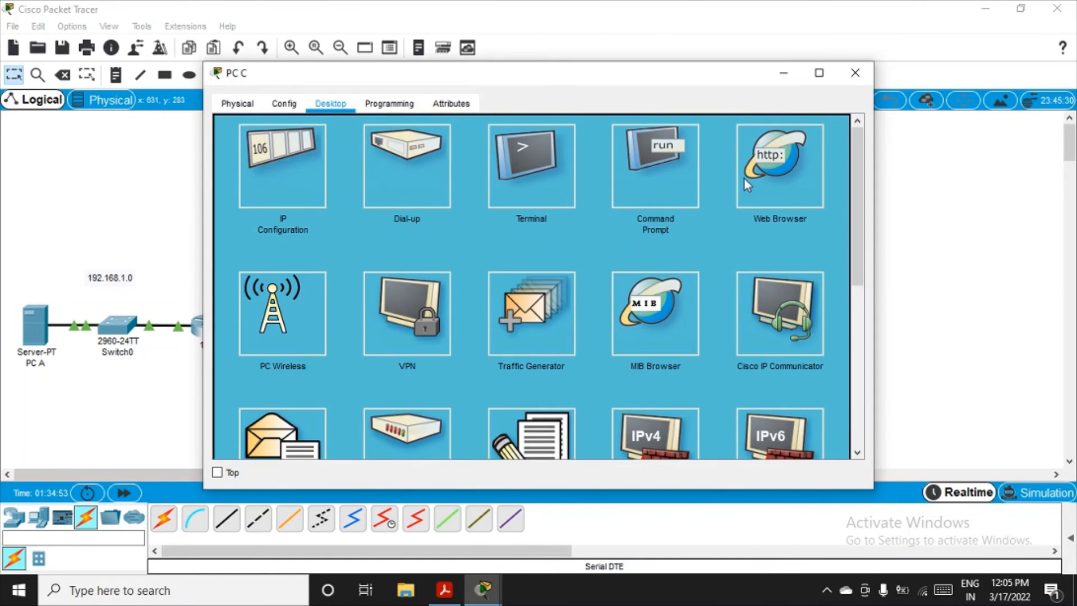
{"action": "left_click", "coordinate": [783, 183]}
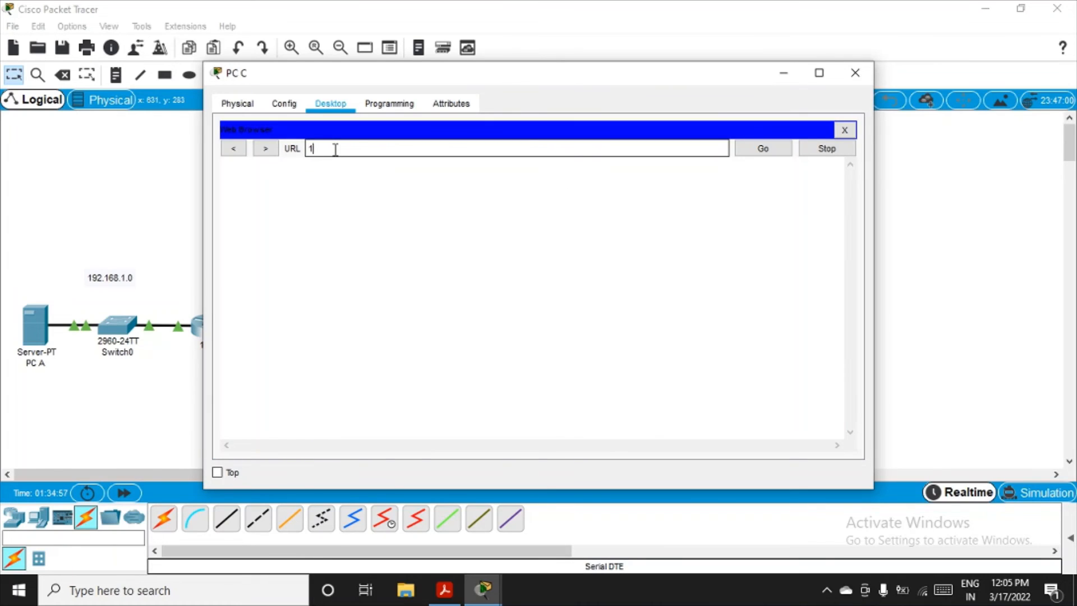
{"action": "type", "text": "192.168.1.2"}
{"action": "key", "text": "Return"}
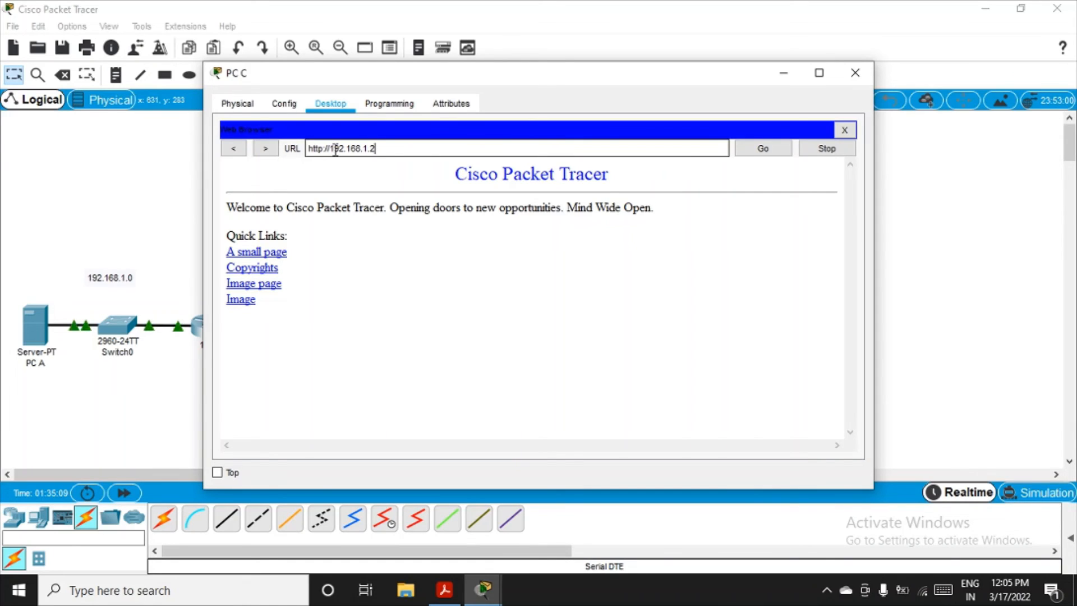
Step: Review the manual's HTTP session output and Step 5, and close PC C's web browser and window
{"action": "left_click", "coordinate": [444, 589]}
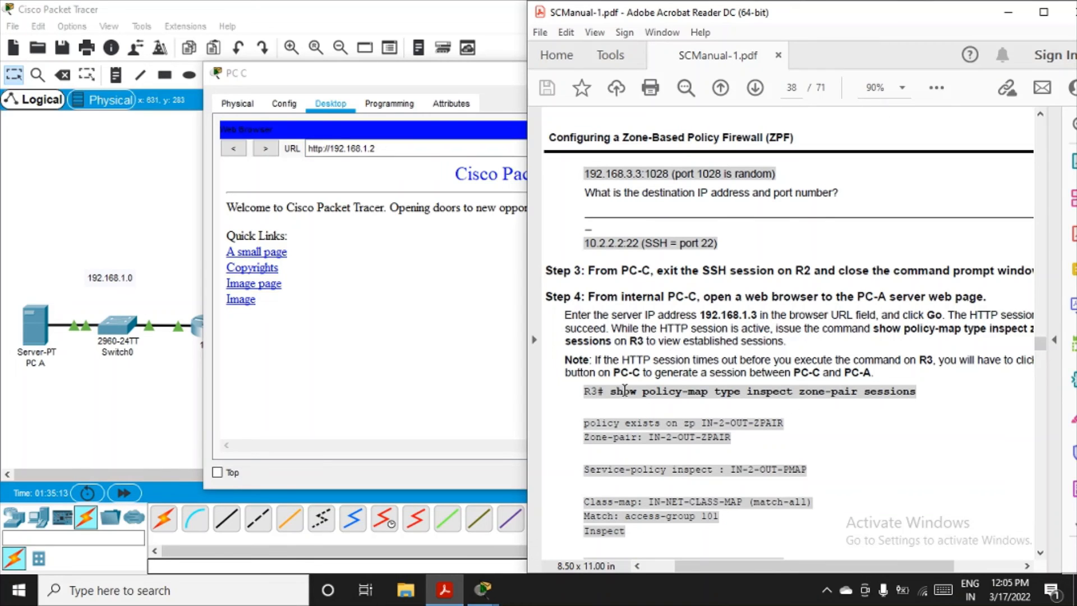
{"action": "scroll", "coordinate": [698, 396], "scroll_direction": "down", "scroll_amount": 5}
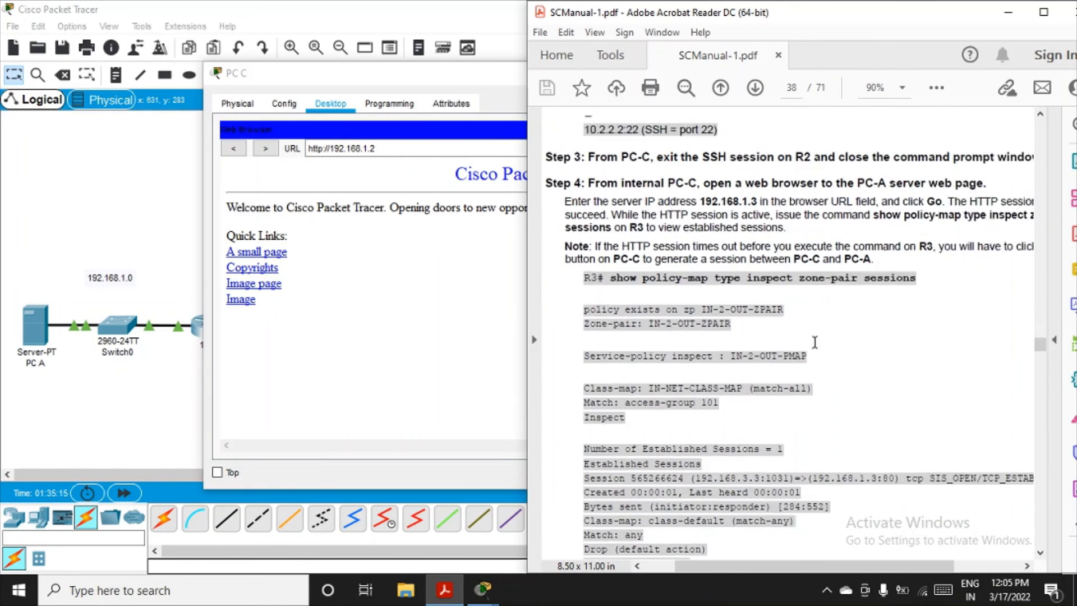
{"action": "scroll", "coordinate": [756, 381], "scroll_direction": "down", "scroll_amount": 3}
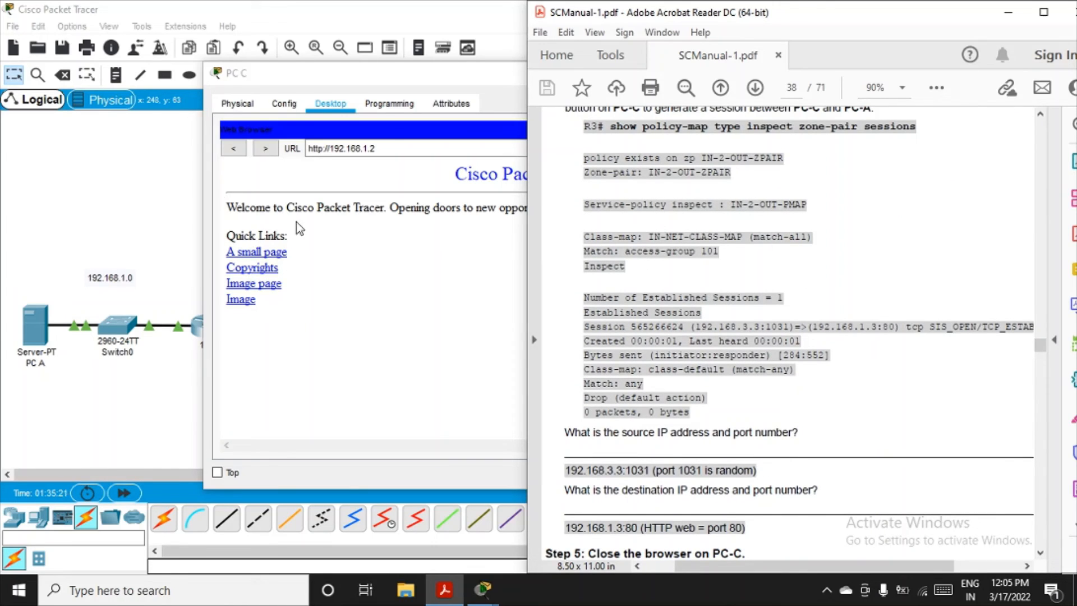
{"action": "scroll", "coordinate": [649, 271], "scroll_direction": "down", "scroll_amount": 5}
{"action": "scroll", "coordinate": [649, 271], "scroll_direction": "down", "scroll_amount": 2}
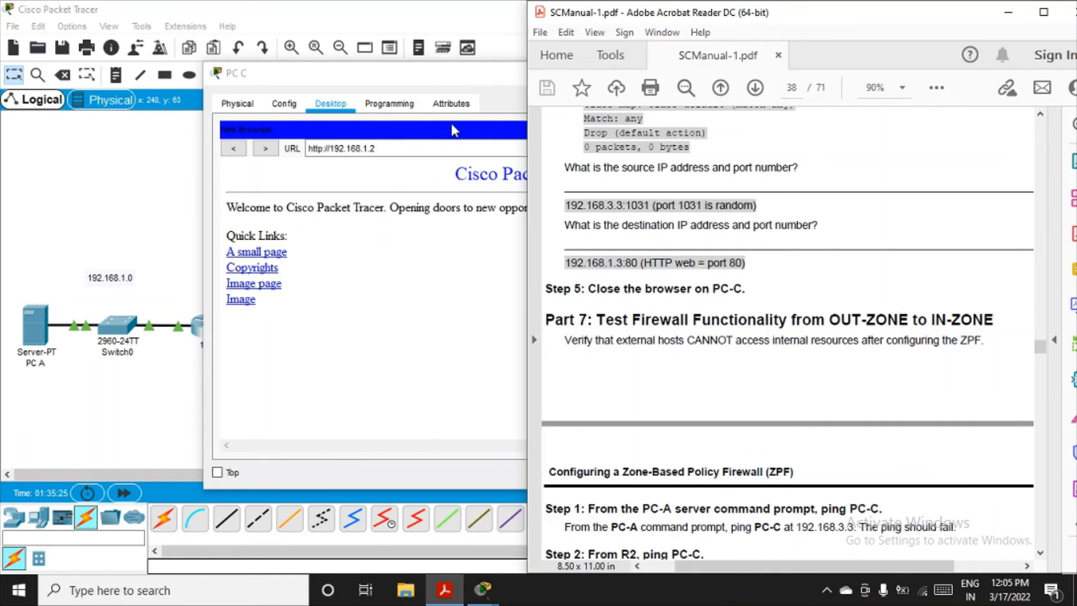
{"action": "left_click", "coordinate": [436, 92]}
{"action": "left_click", "coordinate": [845, 130]}
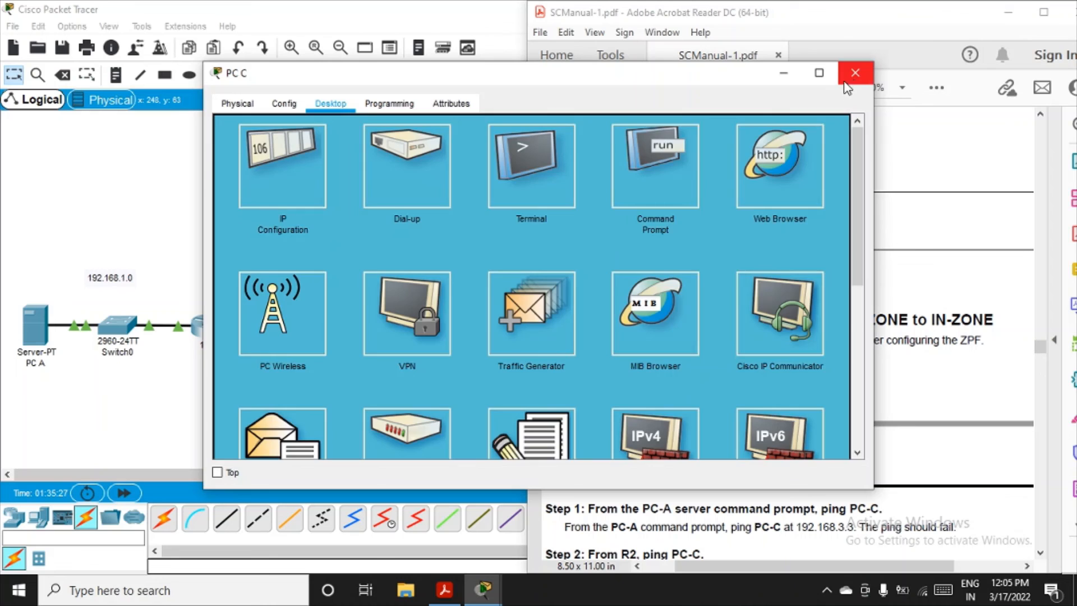
{"action": "left_click", "coordinate": [854, 76]}
Step: Read the Part 7 OUT-ZONE to IN-ZONE test steps in the manual and open PC A's command prompt
{"action": "scroll", "coordinate": [671, 295], "scroll_direction": "down", "scroll_amount": 3}
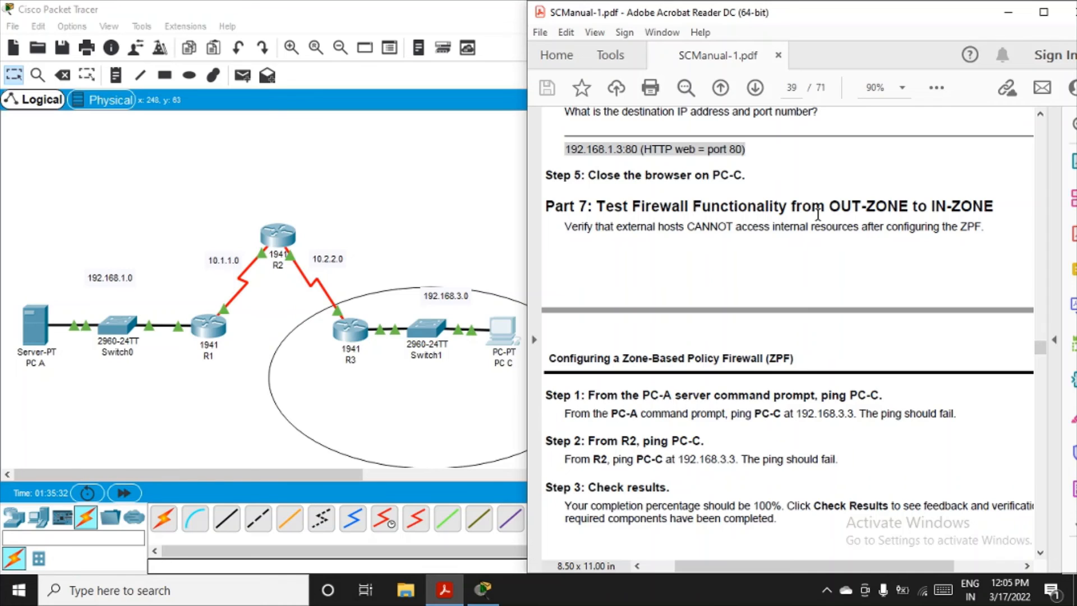
{"action": "scroll", "coordinate": [818, 213], "scroll_direction": "down", "scroll_amount": 3}
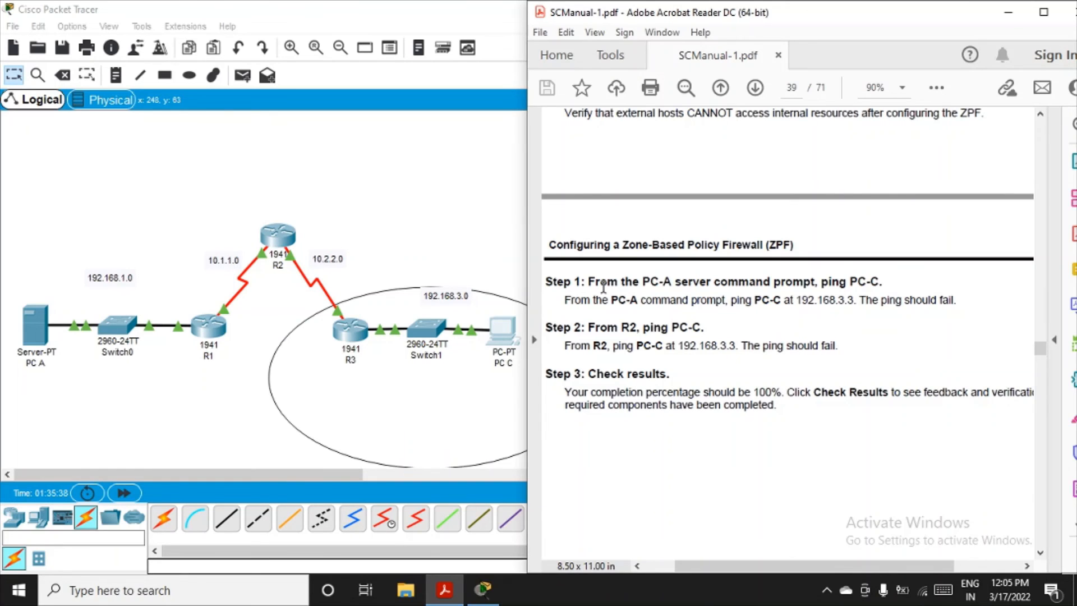
{"action": "left_click", "coordinate": [36, 324]}
{"action": "left_click", "coordinate": [36, 324]}
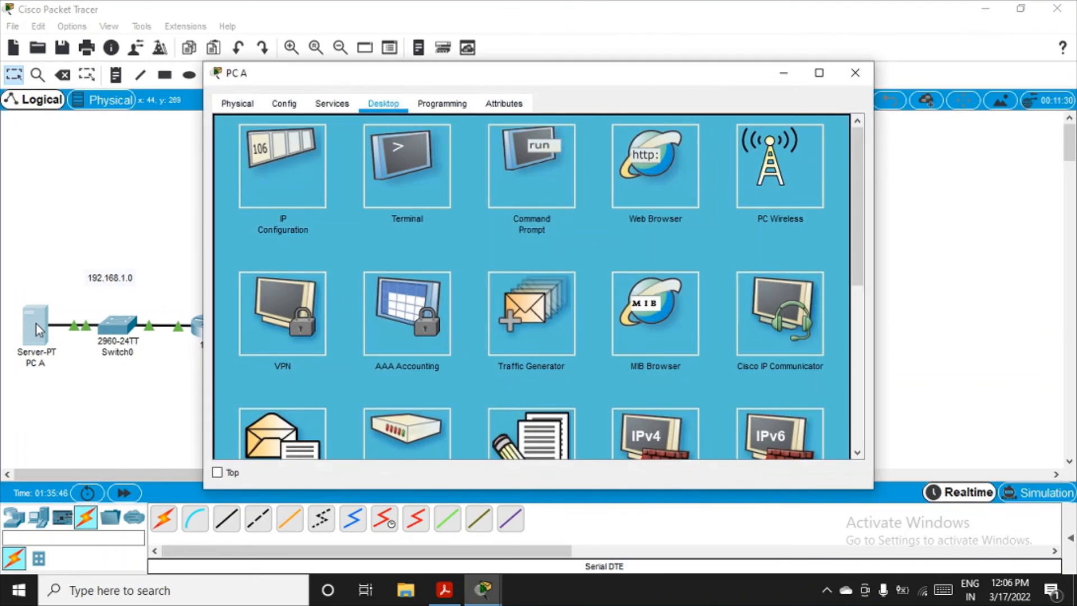
{"action": "left_click", "coordinate": [491, 187]}
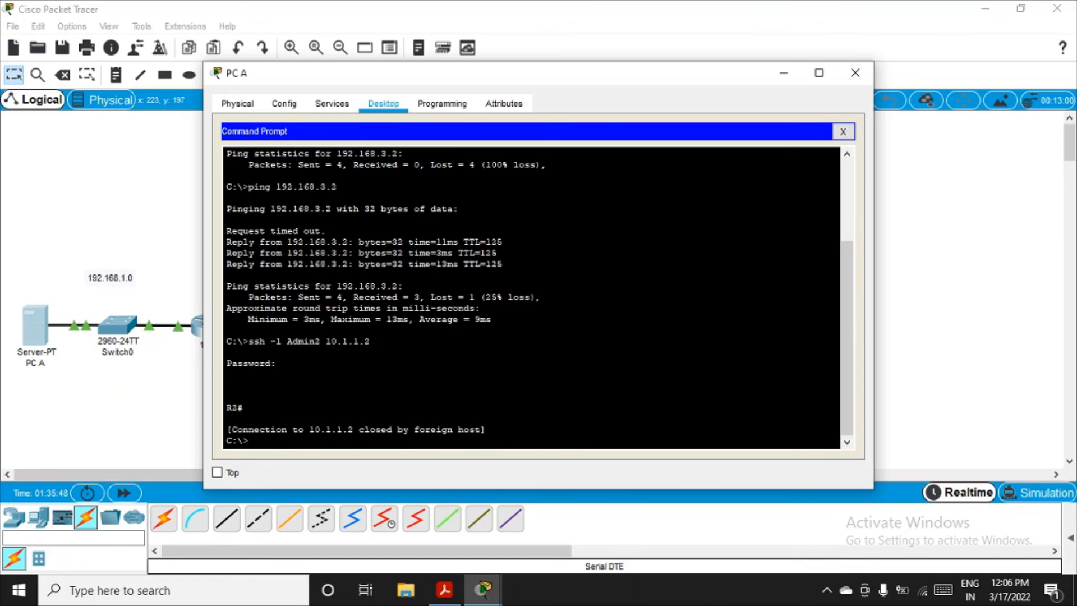
Step: Ping PC C at 192.168.3.2 from PC A by rerunning the earlier ping command
{"action": "scroll", "coordinate": [531, 297], "scroll_direction": "up", "scroll_amount": 1}
{"action": "left_click_drag", "start_coordinate": [259, 234], "coordinate": [337, 234]}
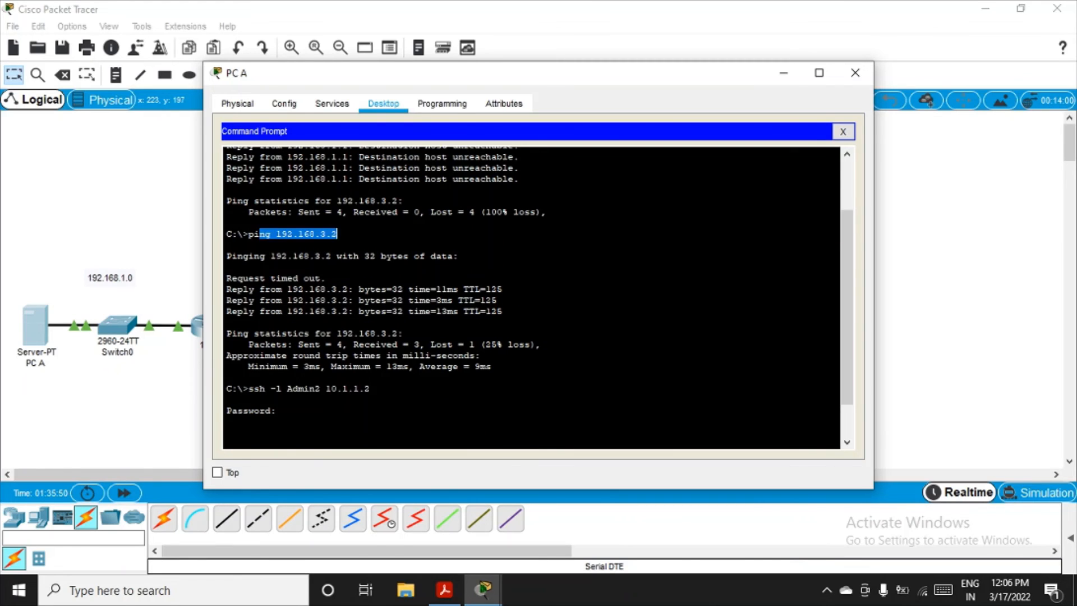
{"action": "scroll", "coordinate": [337, 233], "scroll_direction": "down", "scroll_amount": 1}
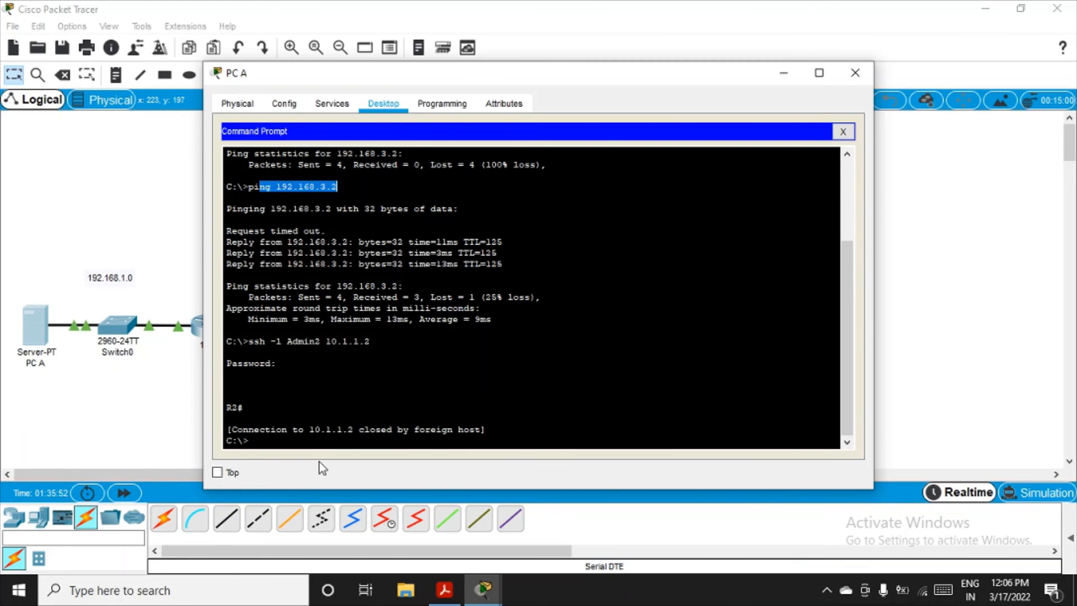
{"action": "key", "text": "Up"}
{"action": "key", "text": "Up"}
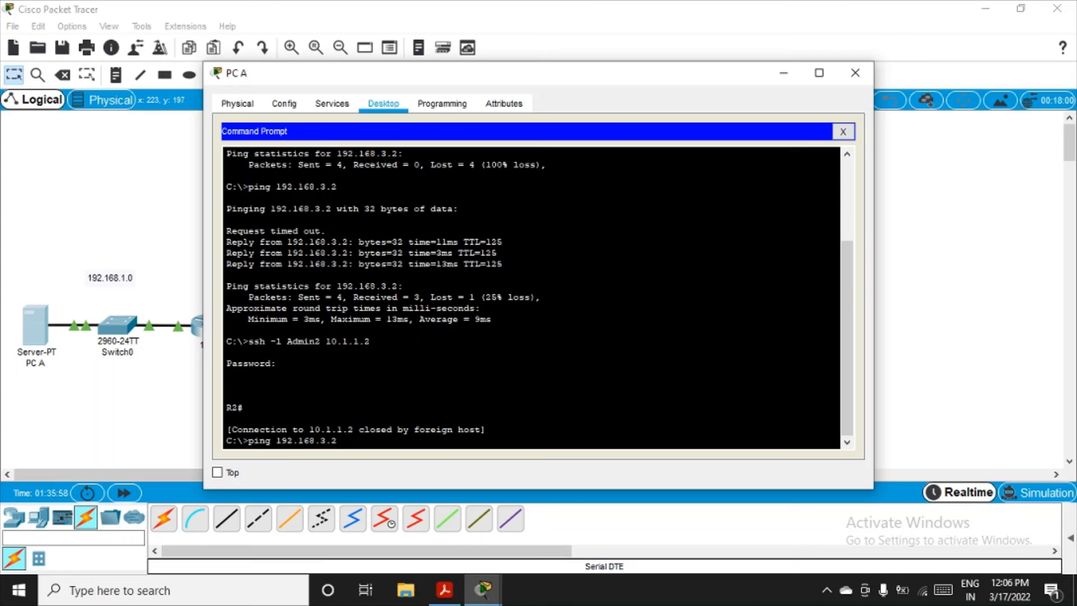
{"action": "key", "text": "Return"}
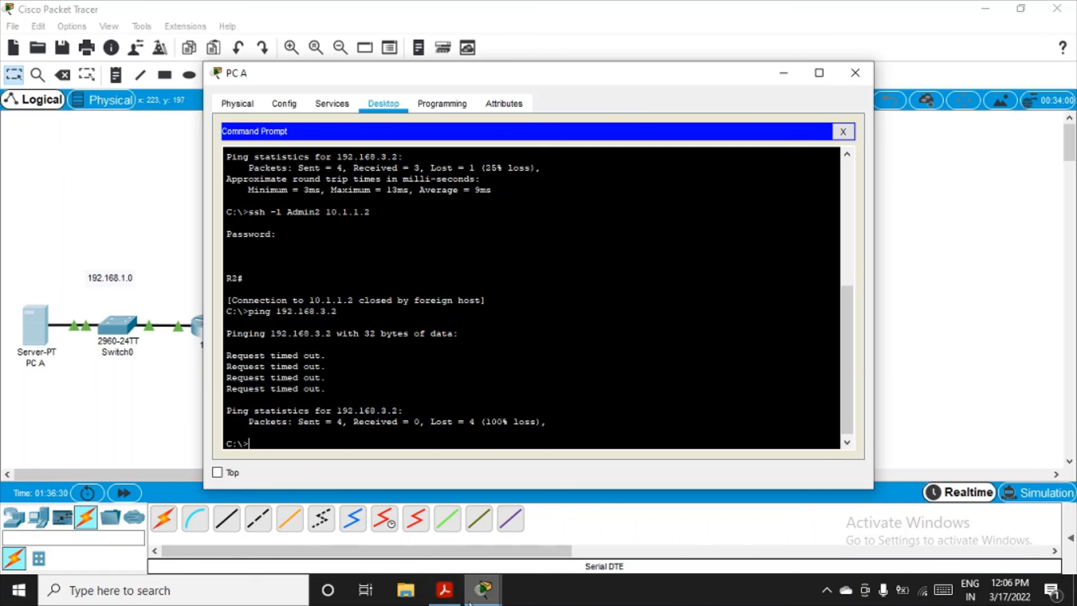
Step: Check Part 7 Step 2 in the manual and close PC A's window
{"action": "left_click", "coordinate": [444, 590]}
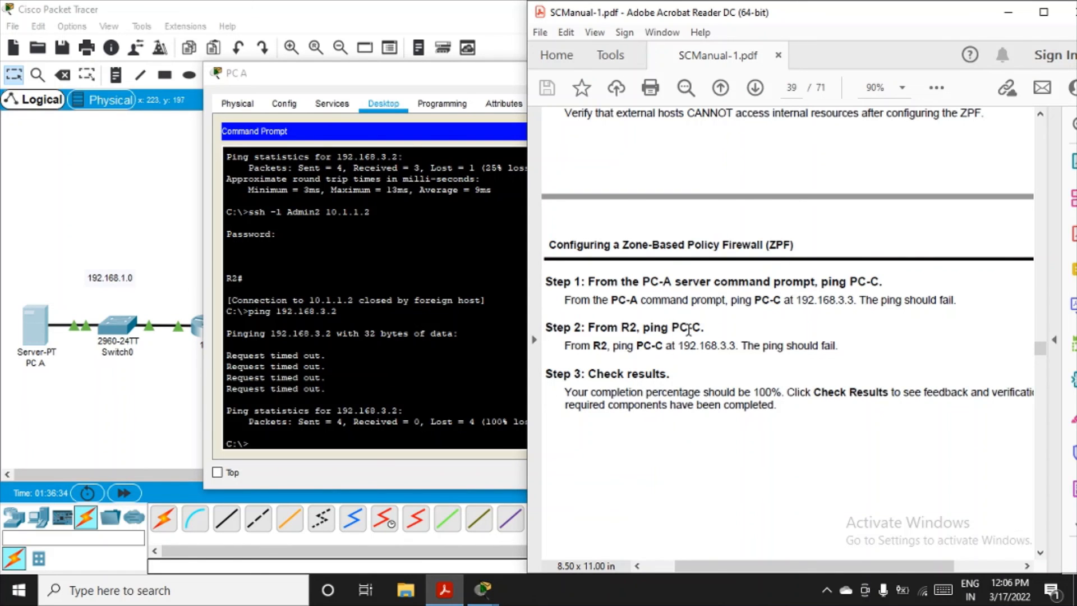
{"action": "left_click", "coordinate": [440, 88]}
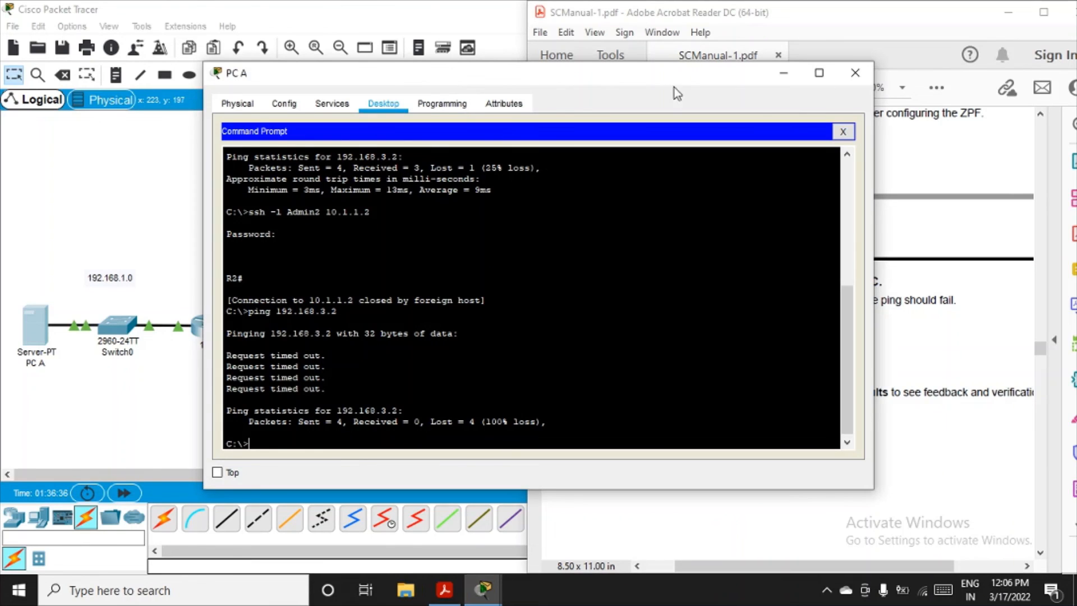
{"action": "left_click", "coordinate": [853, 74]}
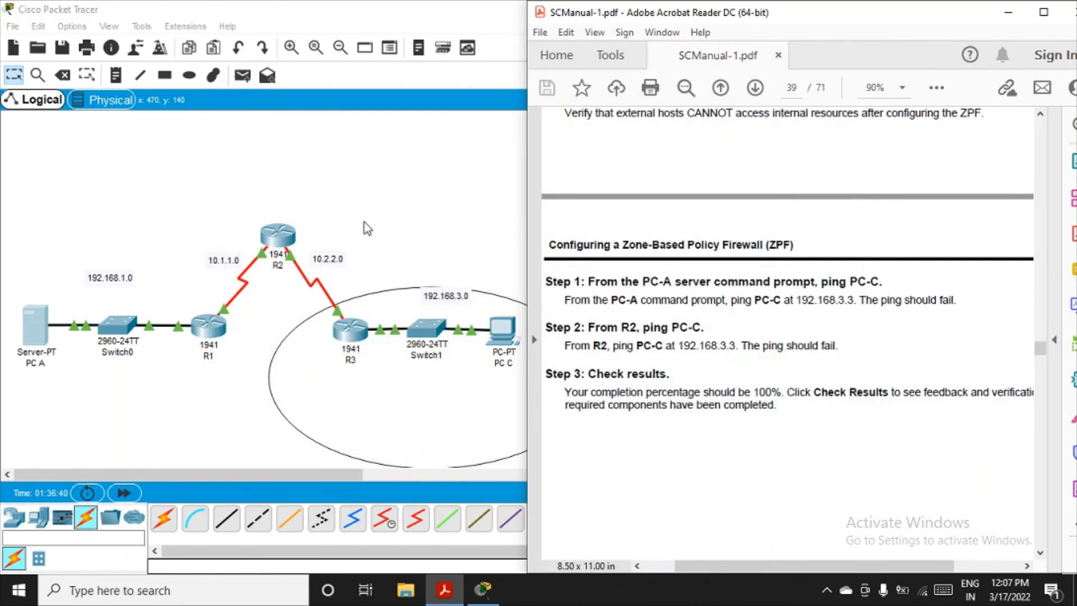
Step: Open R2's command line and enter privileged EXEC mode with the enable password
{"action": "left_click", "coordinate": [278, 236]}
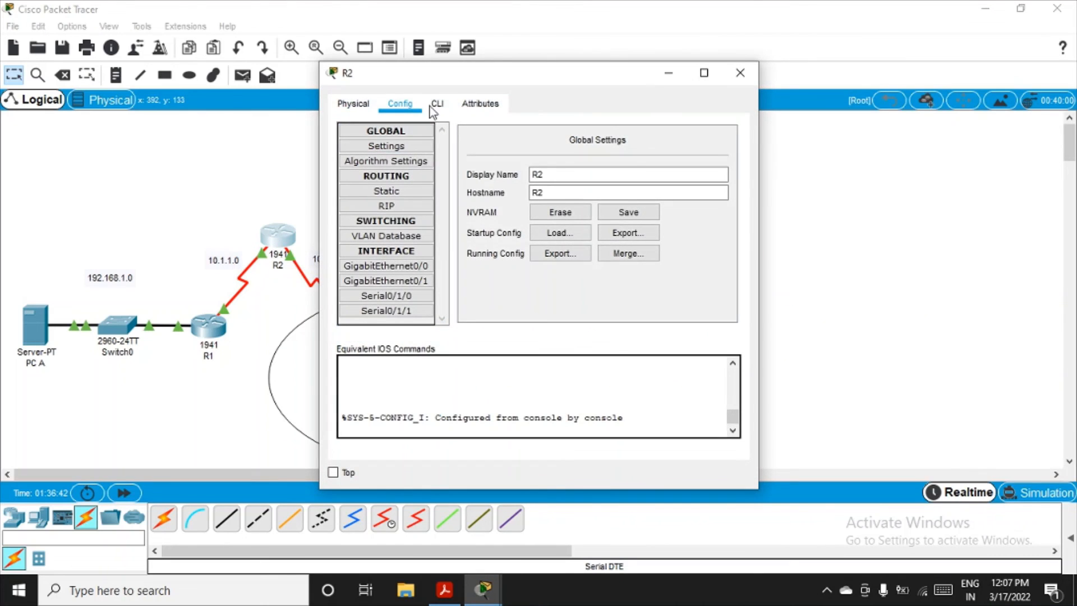
{"action": "left_click", "coordinate": [436, 104]}
{"action": "key", "text": "Return"}
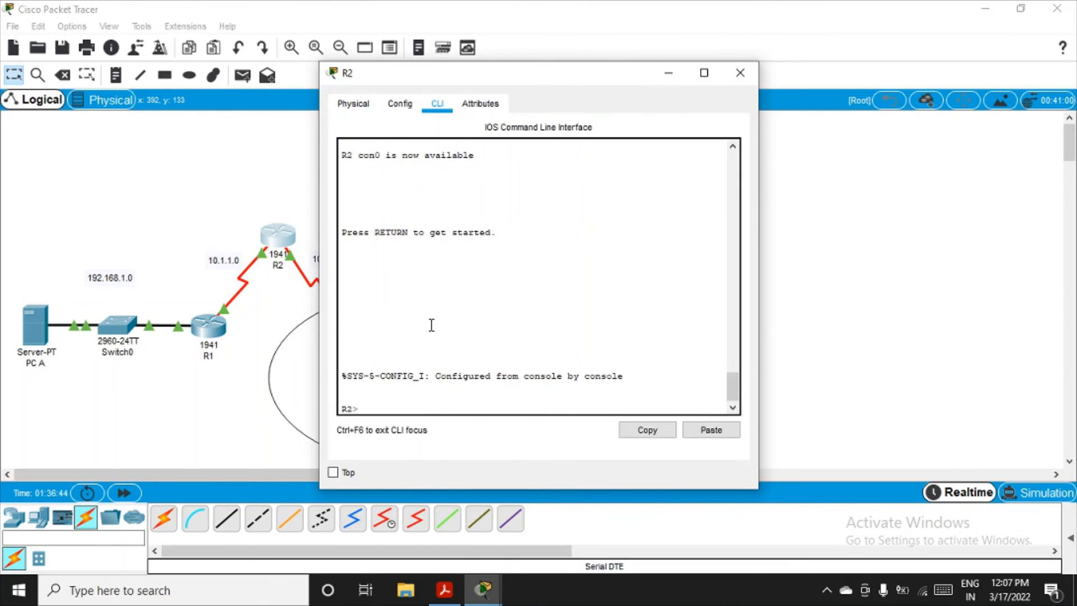
{"action": "key", "text": "Return"}
{"action": "type", "text": "en"}
{"action": "key", "text": "Return"}
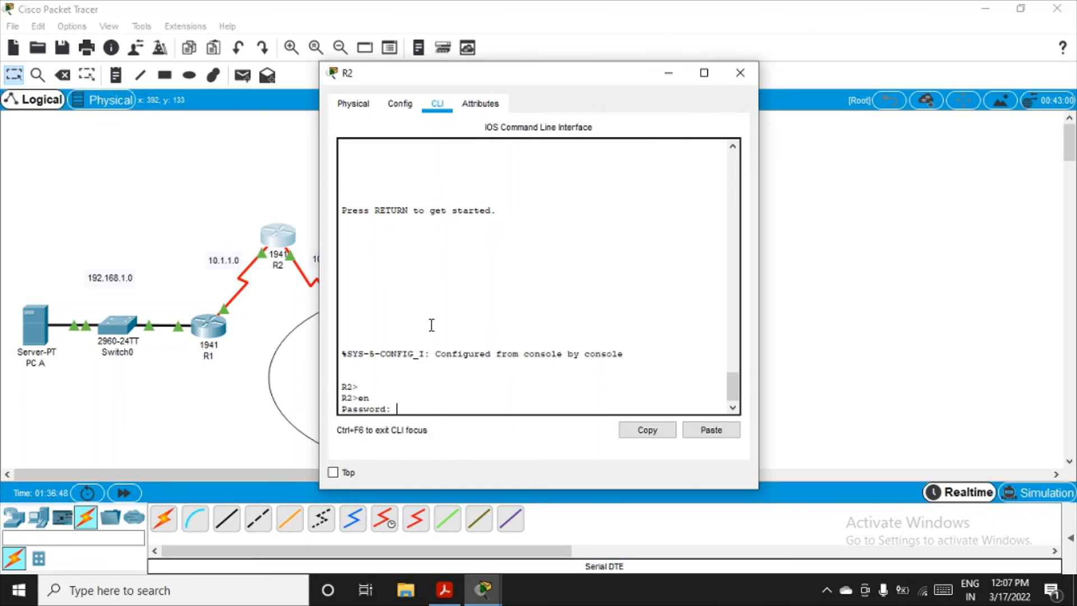
{"action": "key", "text": "Return"}
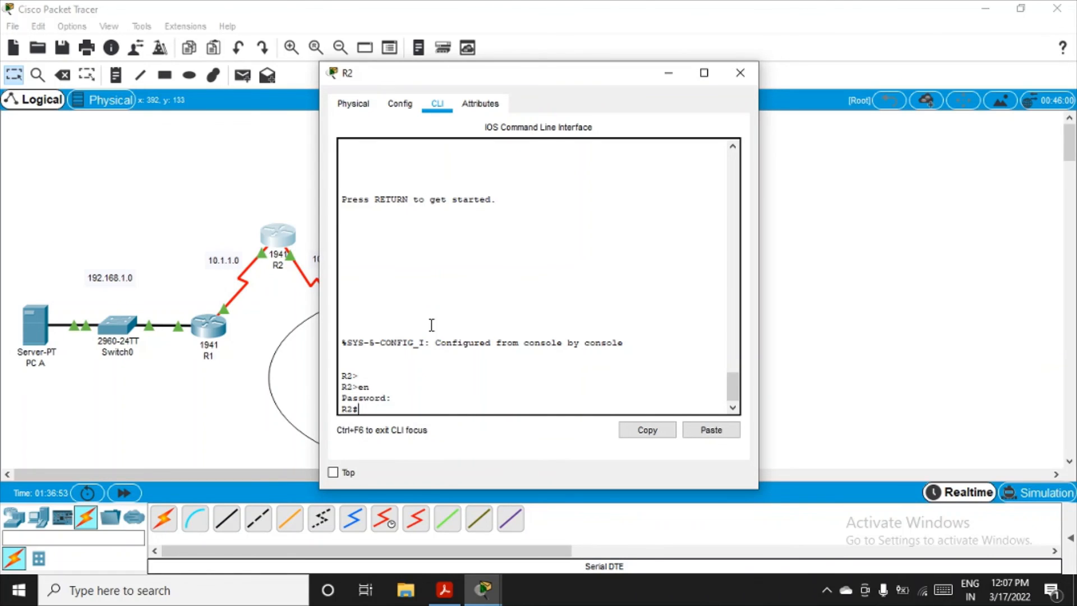
Step: Ping PC C at 192.168.3.2 from R2's privileged EXEC prompt
{"action": "type", "text": "ping 192.168.3.2"}
{"action": "key", "text": "Return"}
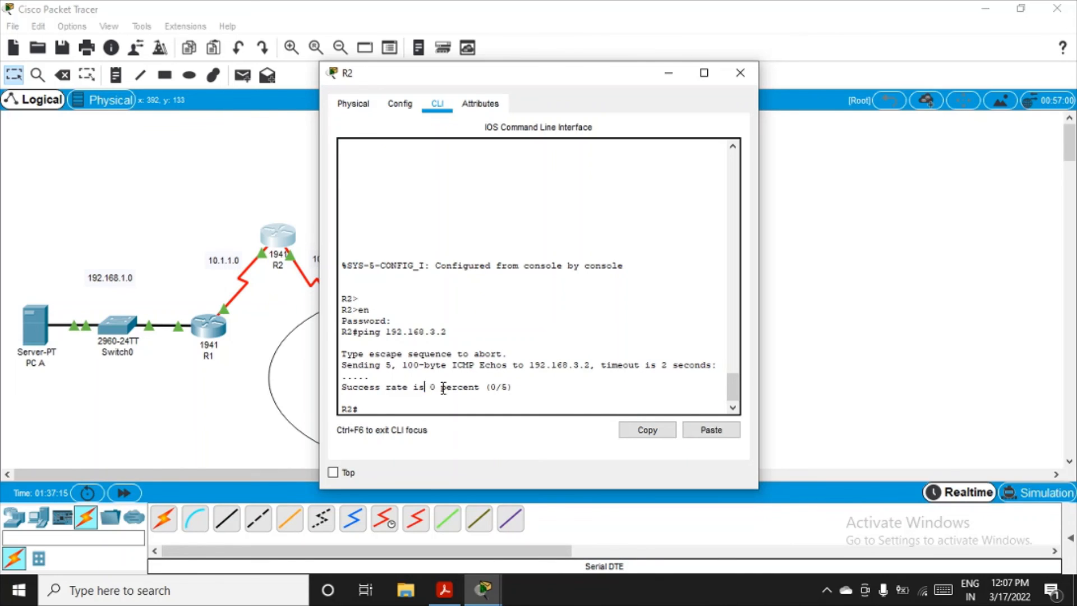
Step: Compare R2's ping success rate with the expected result in Part 7 Step 2 of the manual
{"action": "left_click_drag", "start_coordinate": [426, 387], "coordinate": [494, 390]}
{"action": "left_click", "coordinate": [464, 599]}
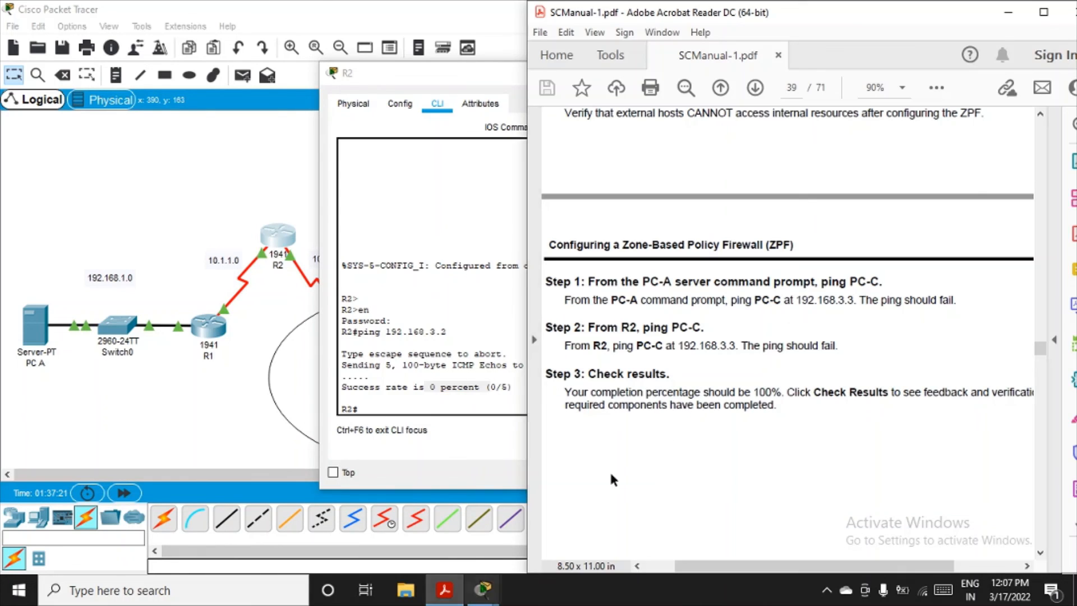
{"action": "left_click_drag", "start_coordinate": [756, 346], "coordinate": [794, 346]}
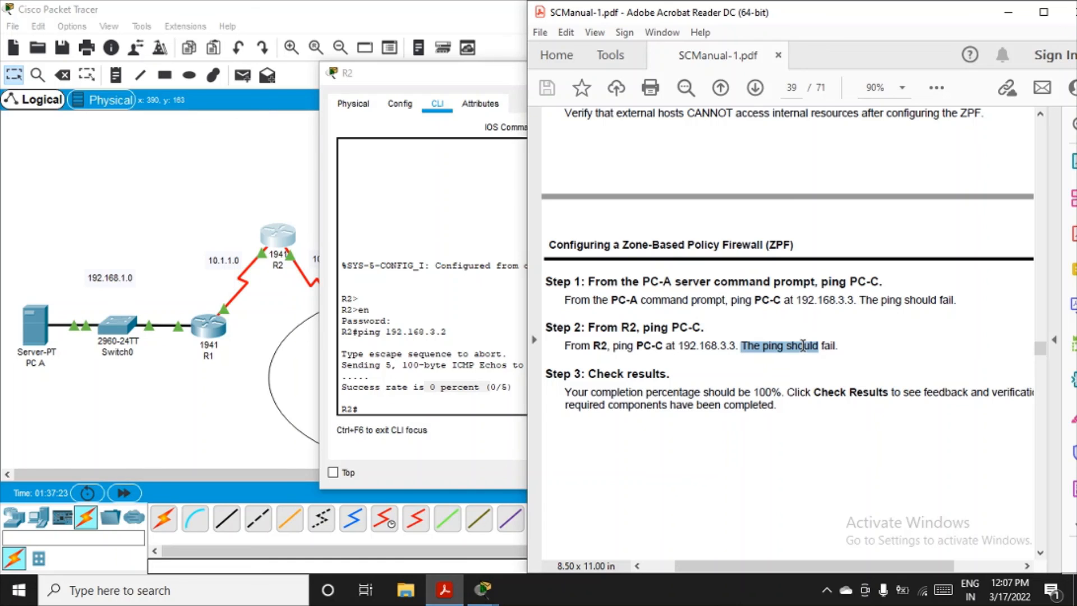
{"action": "scroll", "coordinate": [705, 359], "scroll_direction": "up", "scroll_amount": 4}
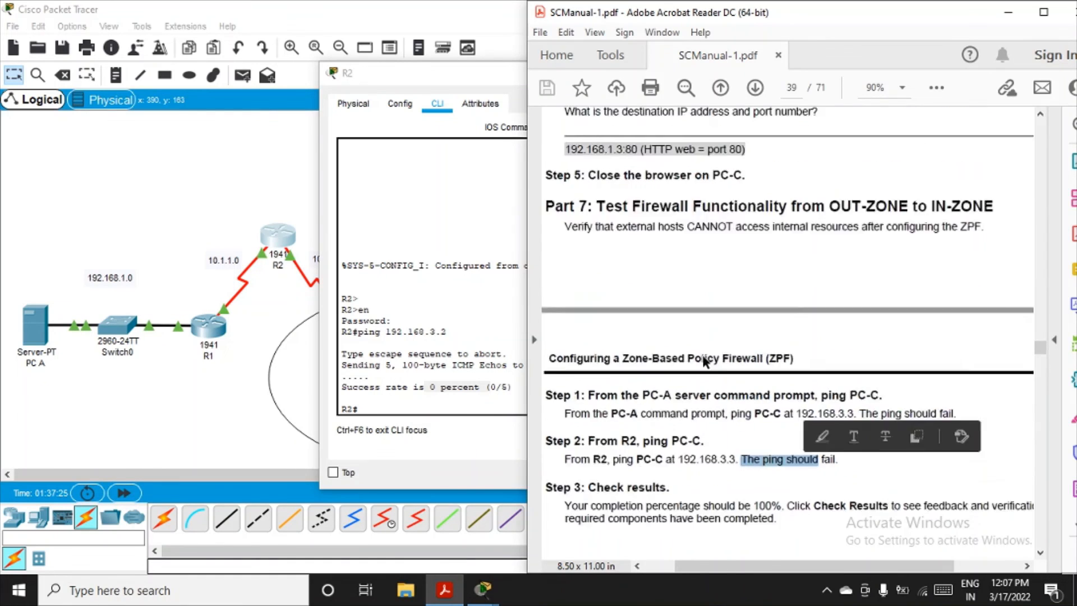